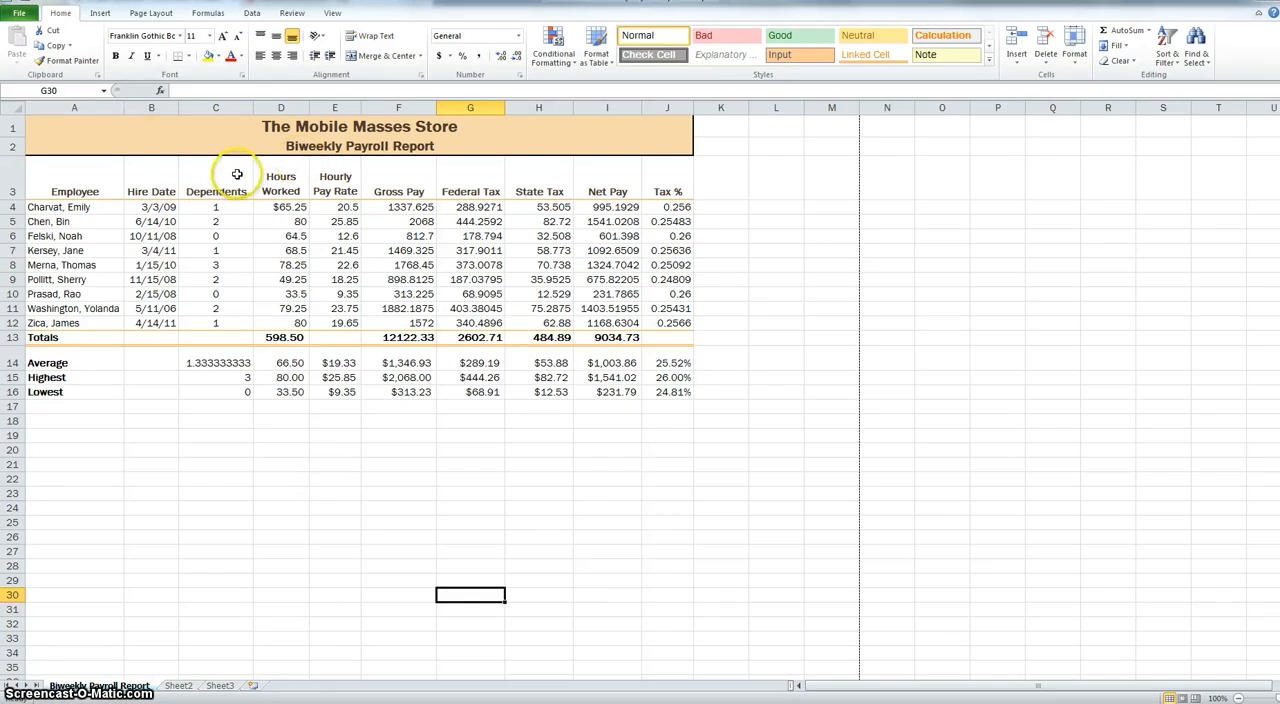
# - Apply the comma style to the Hours Worked cells D4:D16 and to the payroll figures in D5:I12
pyautogui.moveTo(287, 207); pyautogui.dragTo(289, 391)
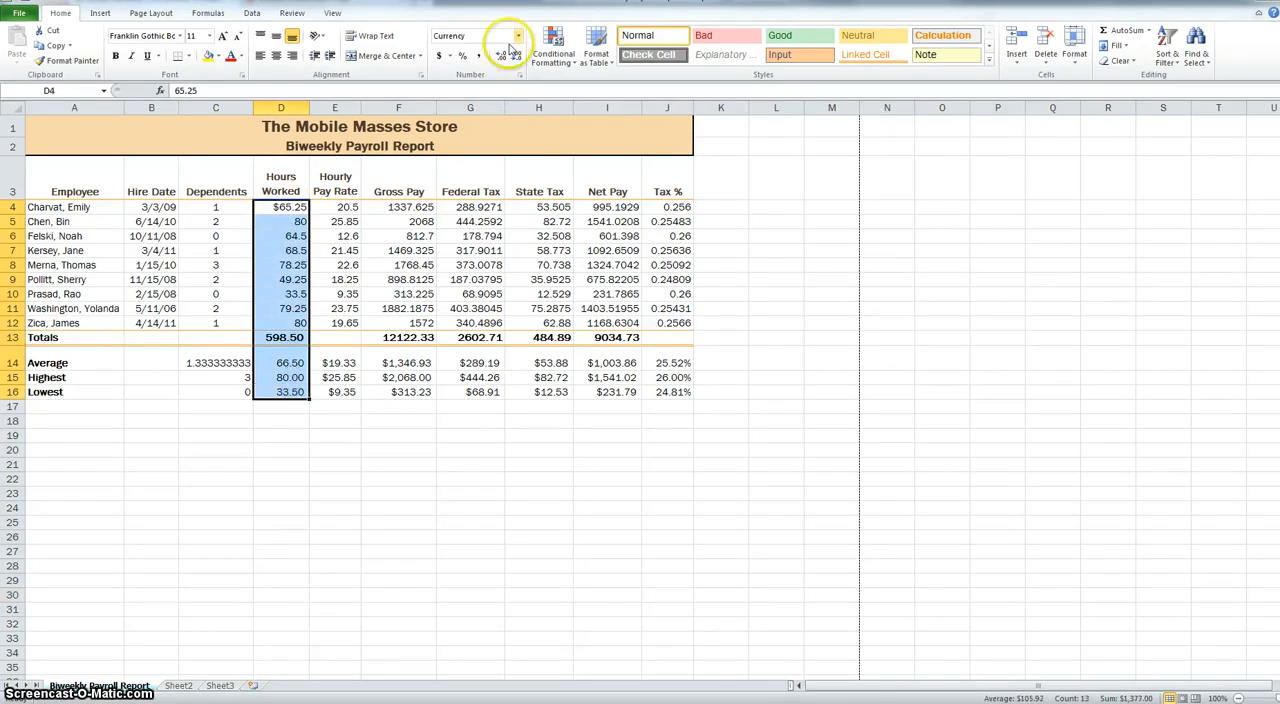
pyautogui.click(479, 56)
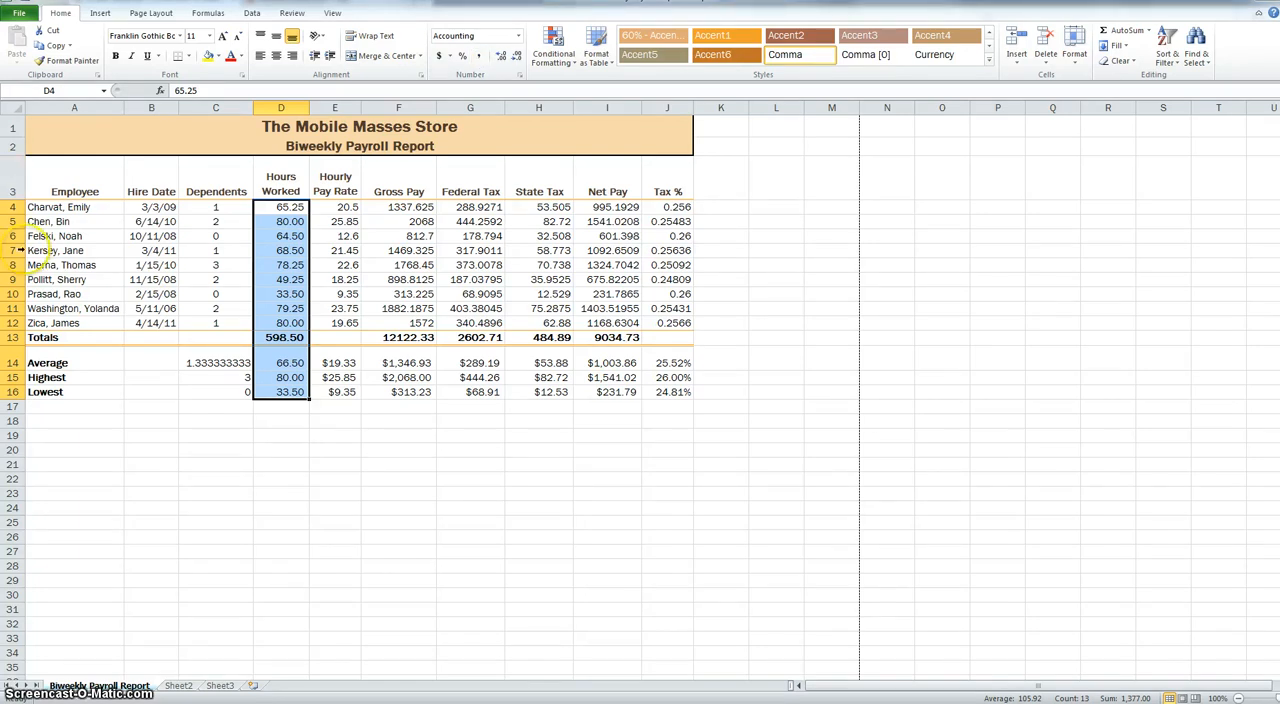
pyautogui.moveTo(284, 222); pyautogui.dragTo(621, 316)
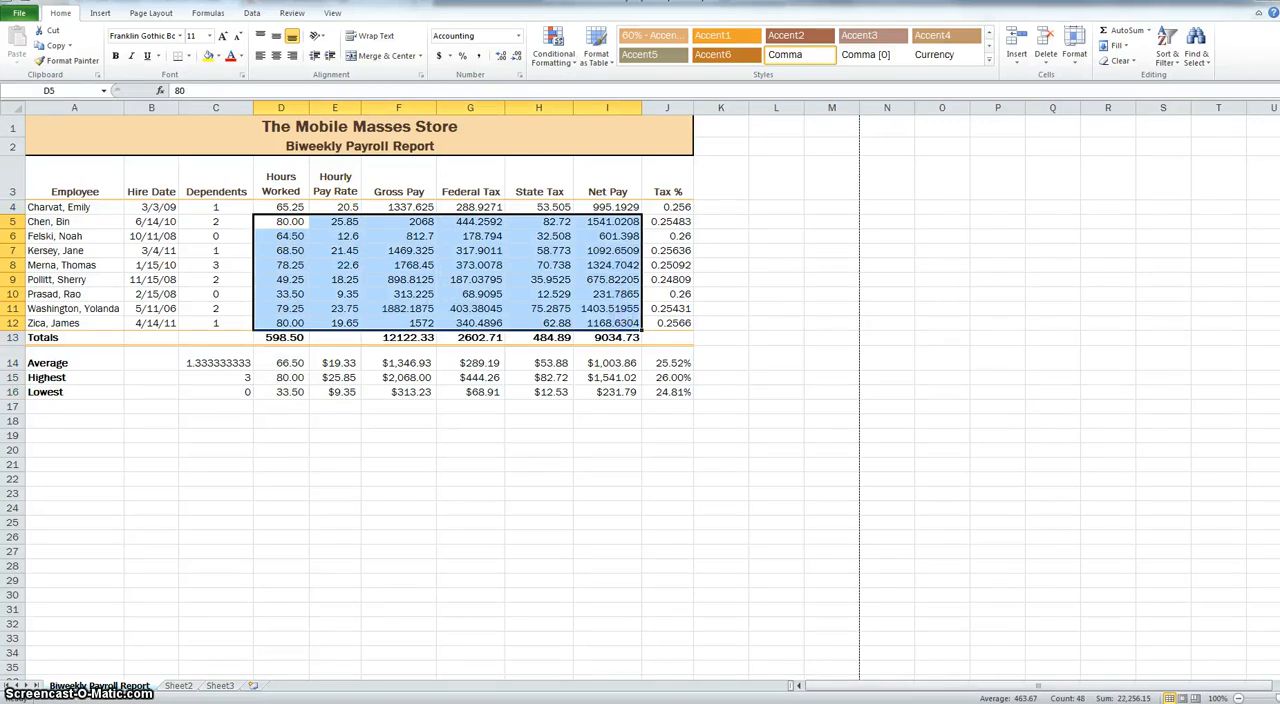
pyautogui.click(520, 62)
pyautogui.click(479, 56)
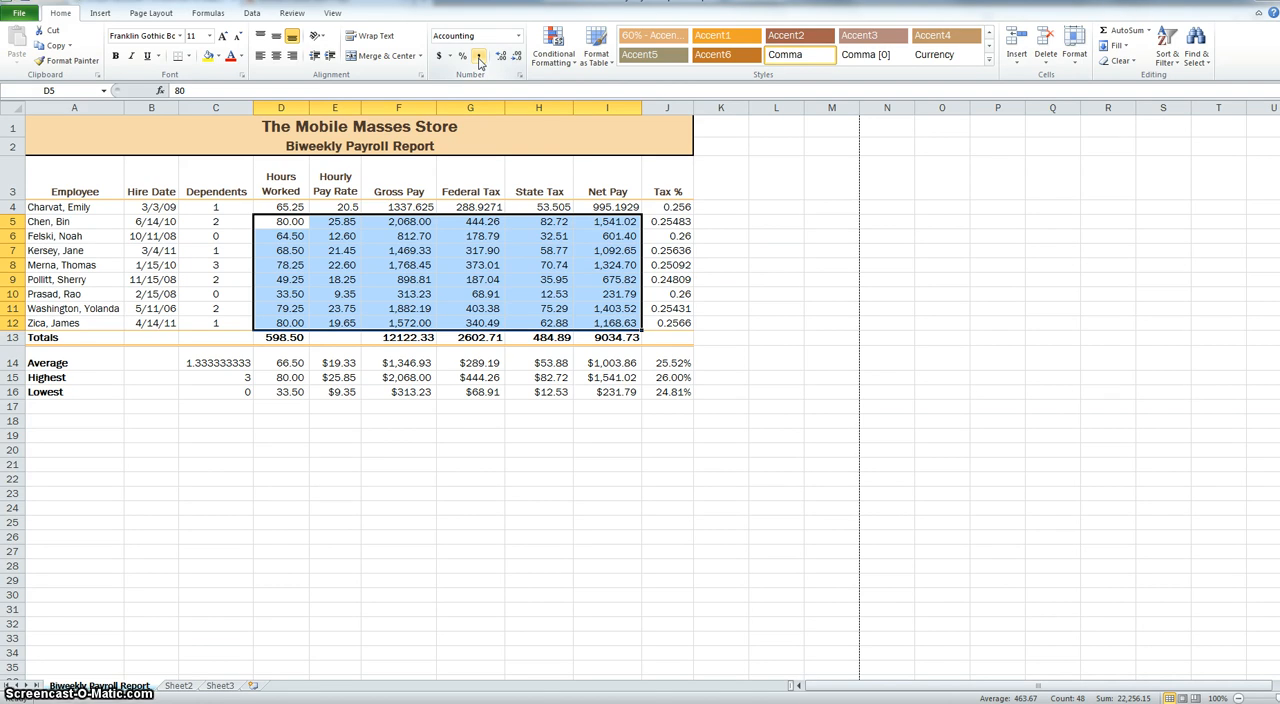
# - Apply the Accounting number format to the first employee's figures in D4:I4
pyautogui.moveTo(286, 207); pyautogui.dragTo(605, 207)
pyautogui.click(517, 36)
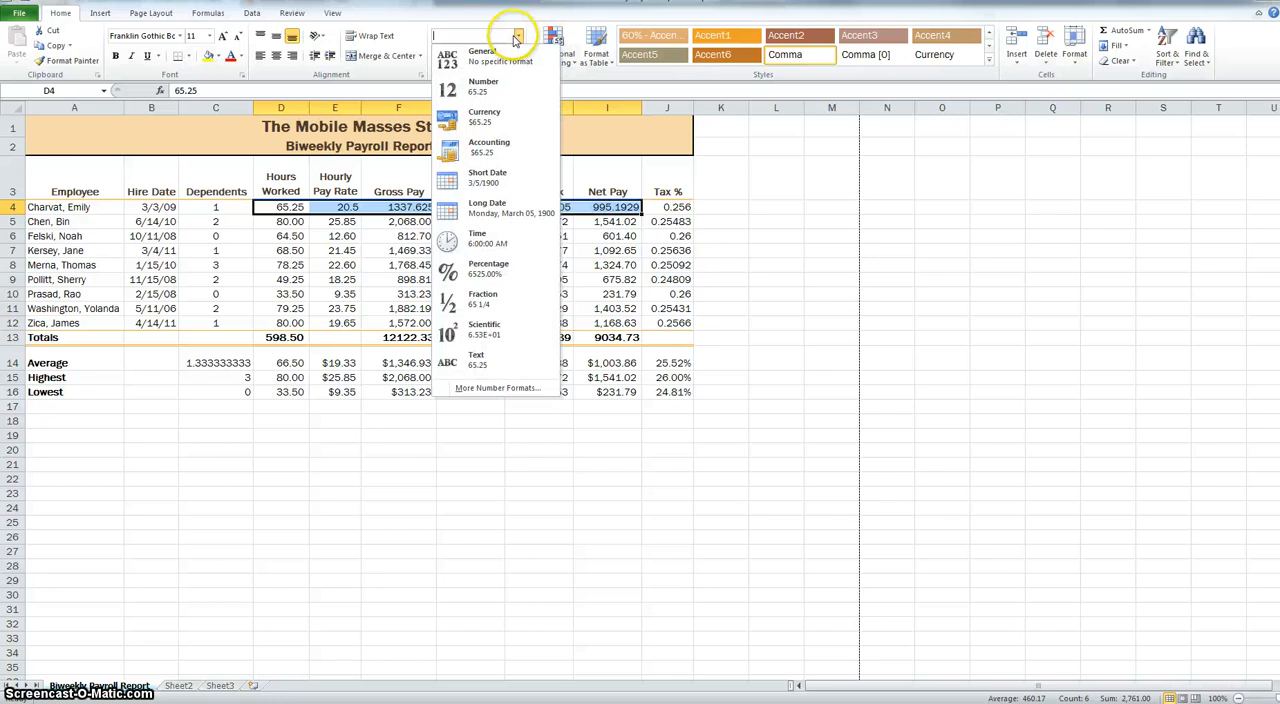
pyautogui.click(492, 145)
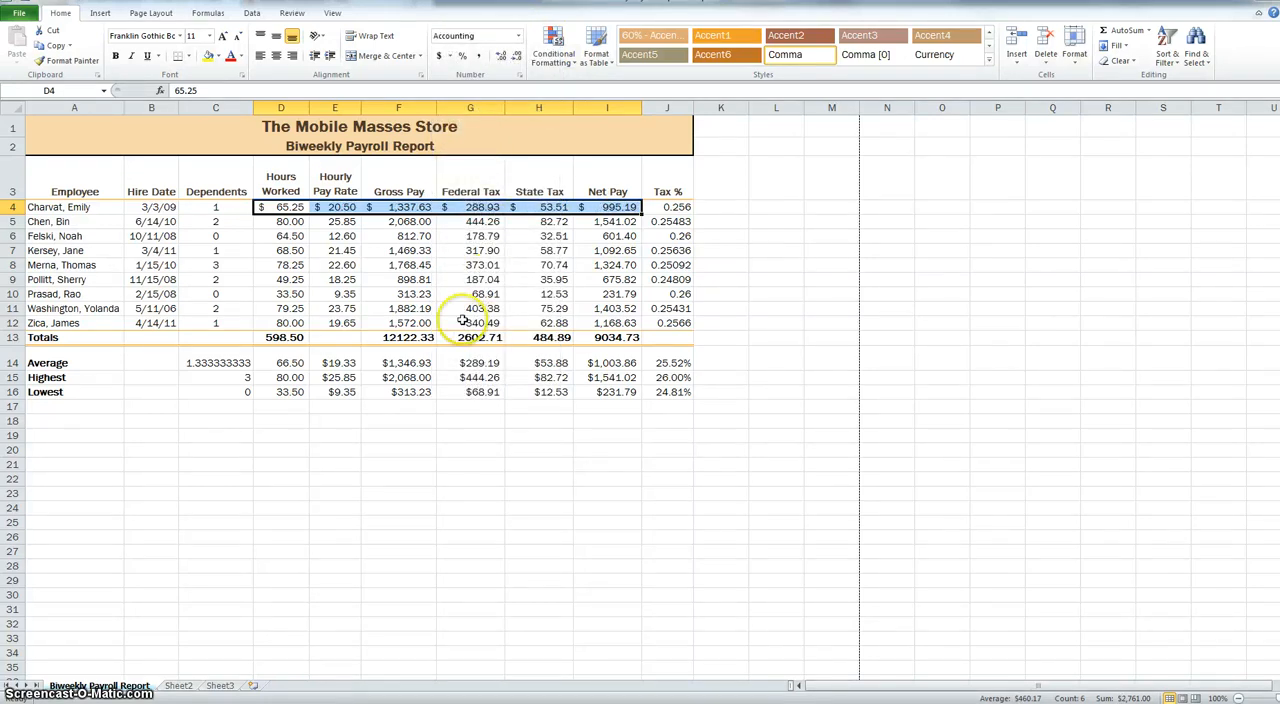
# - Apply the Accounting number format to the Totals row cells D13:I13 and widen column D slightly to fit its total
pyautogui.moveTo(285, 338); pyautogui.dragTo(620, 338)
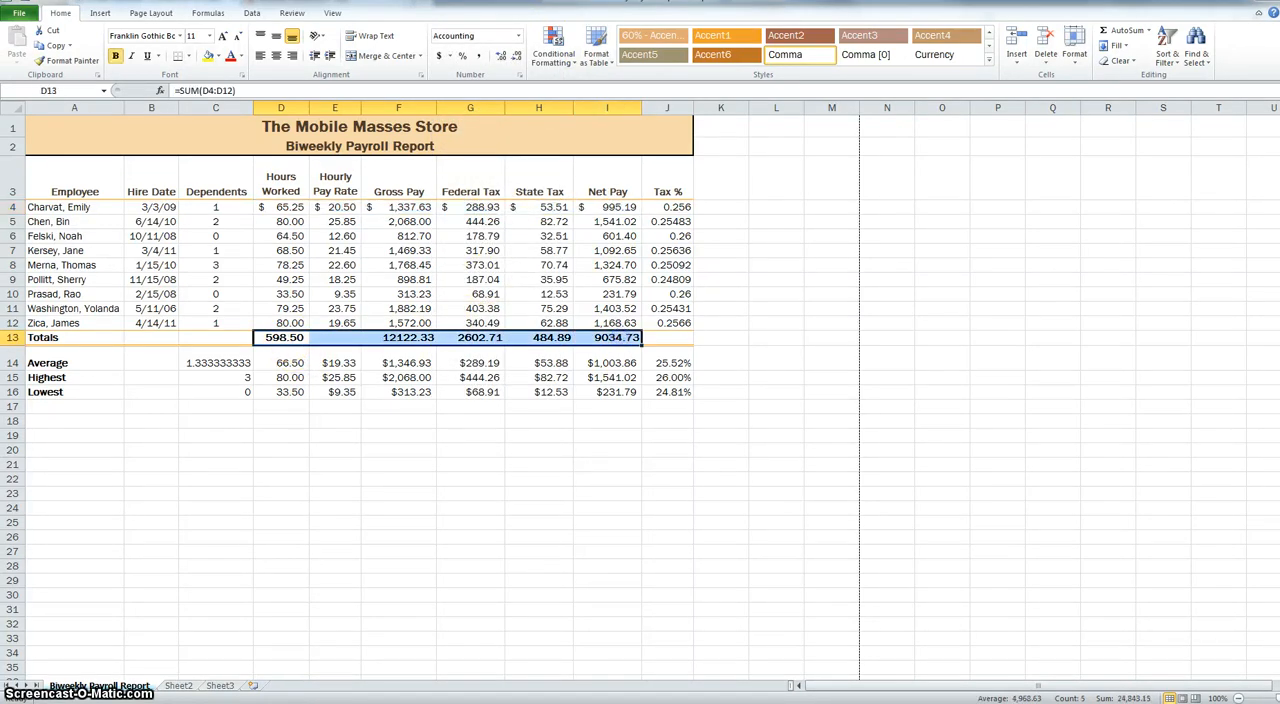
pyautogui.click(518, 36)
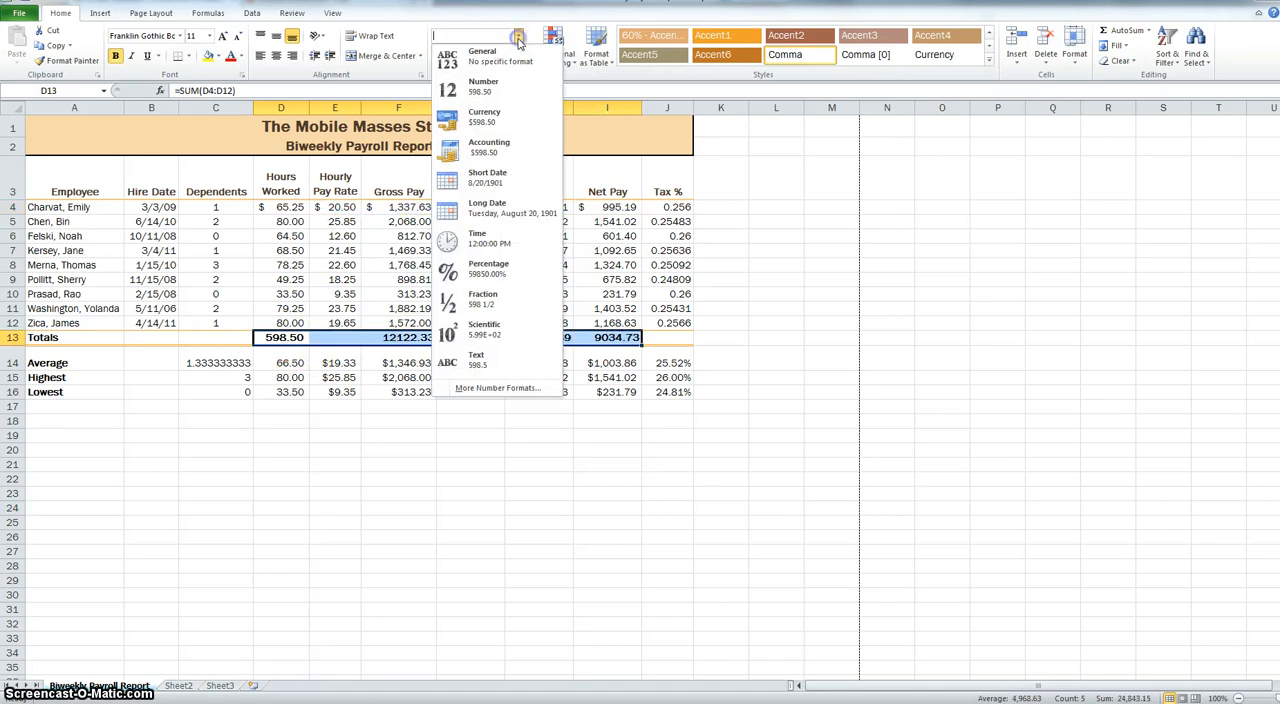
pyautogui.click(482, 148)
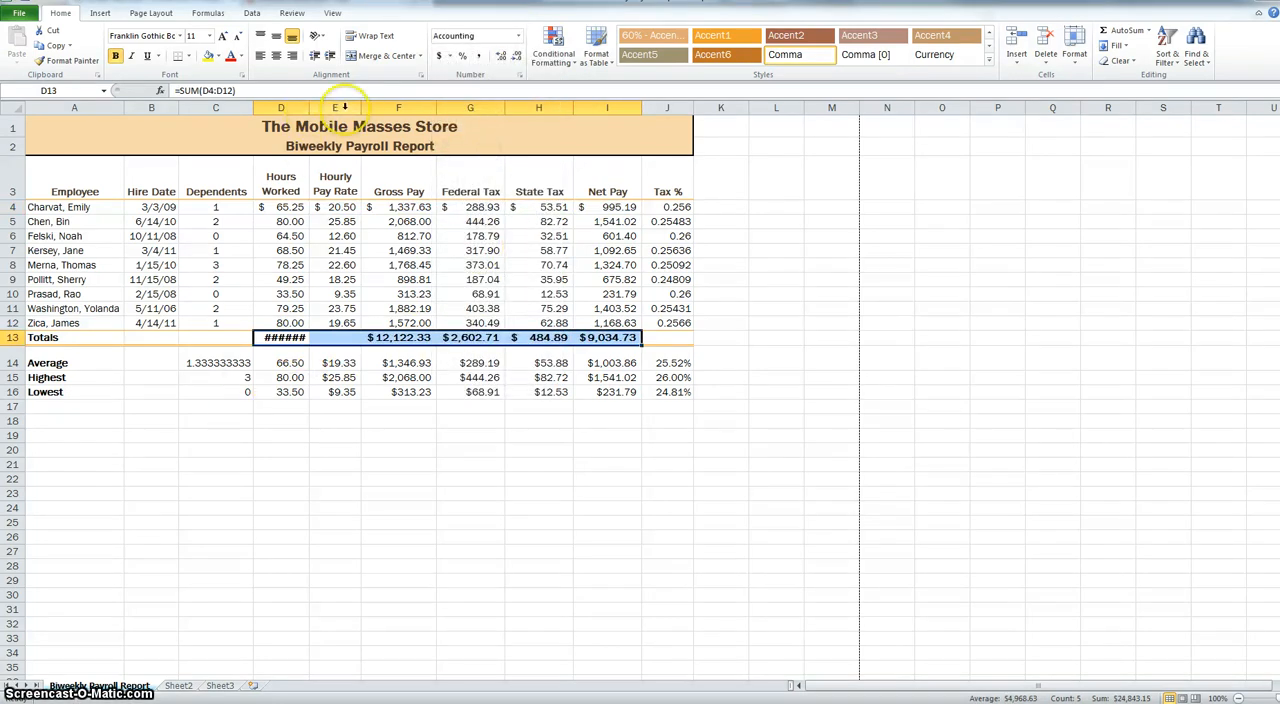
pyautogui.moveTo(310, 108); pyautogui.dragTo(318, 108)
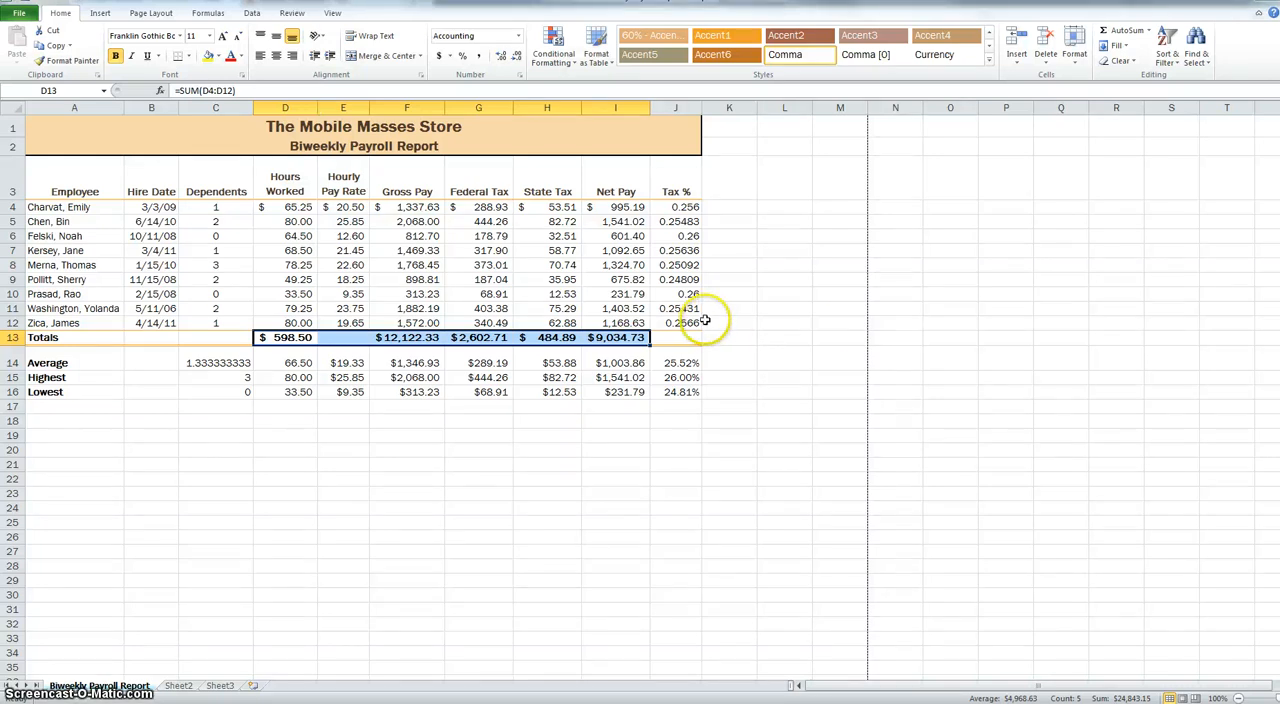
# - Format the average, highest and lowest figures in E14:I16 as Currency with 2 decimal places and the $ symbol
pyautogui.click(347, 362)
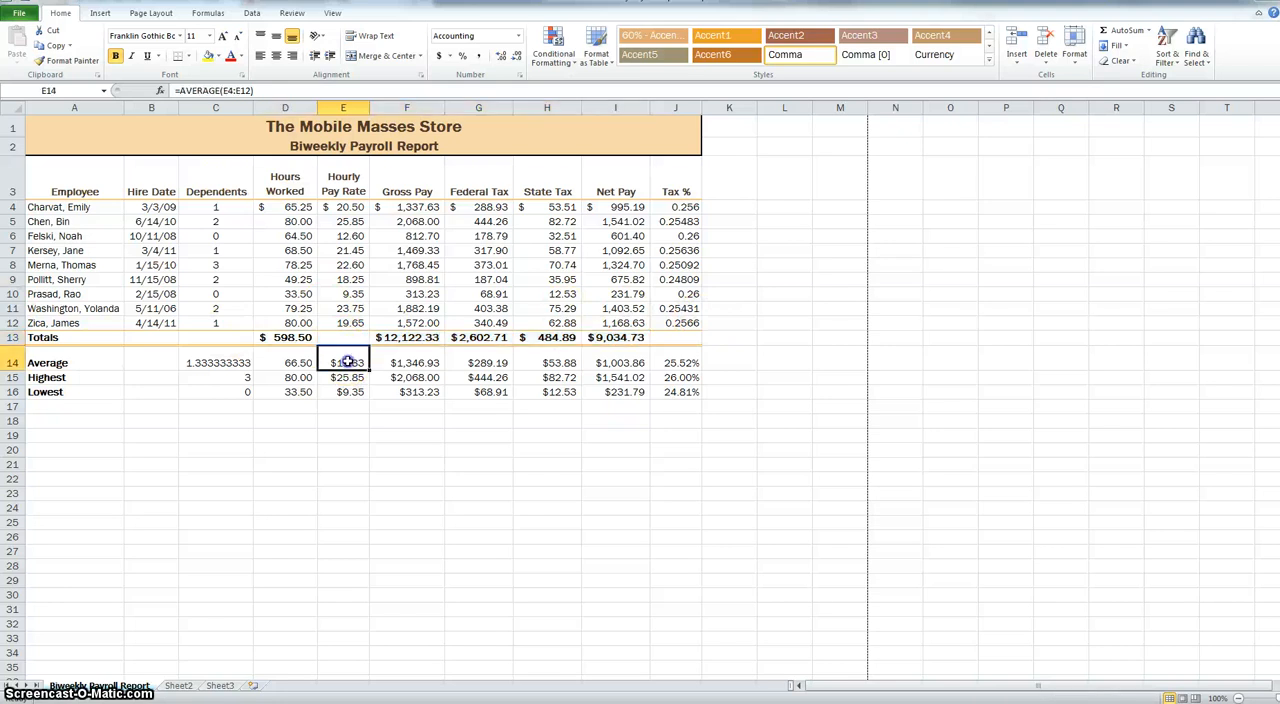
pyautogui.moveTo(347, 362); pyautogui.dragTo(619, 391)
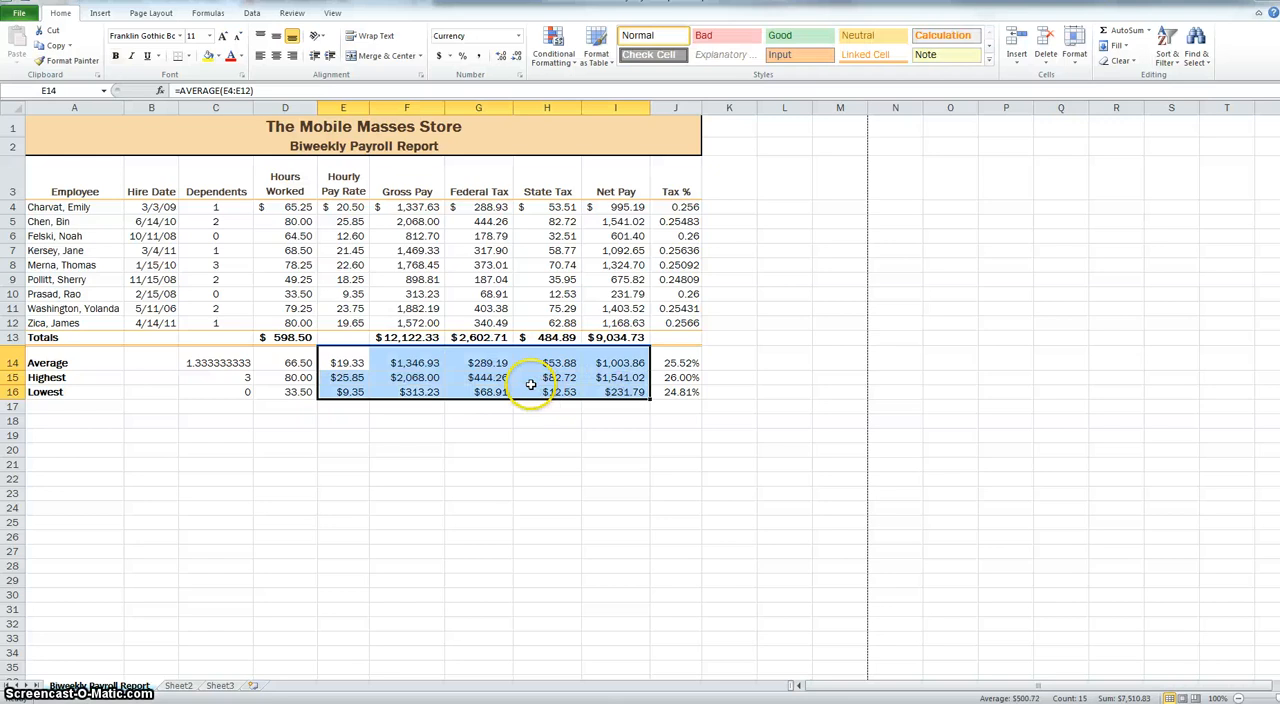
pyautogui.rightClick(531, 385)
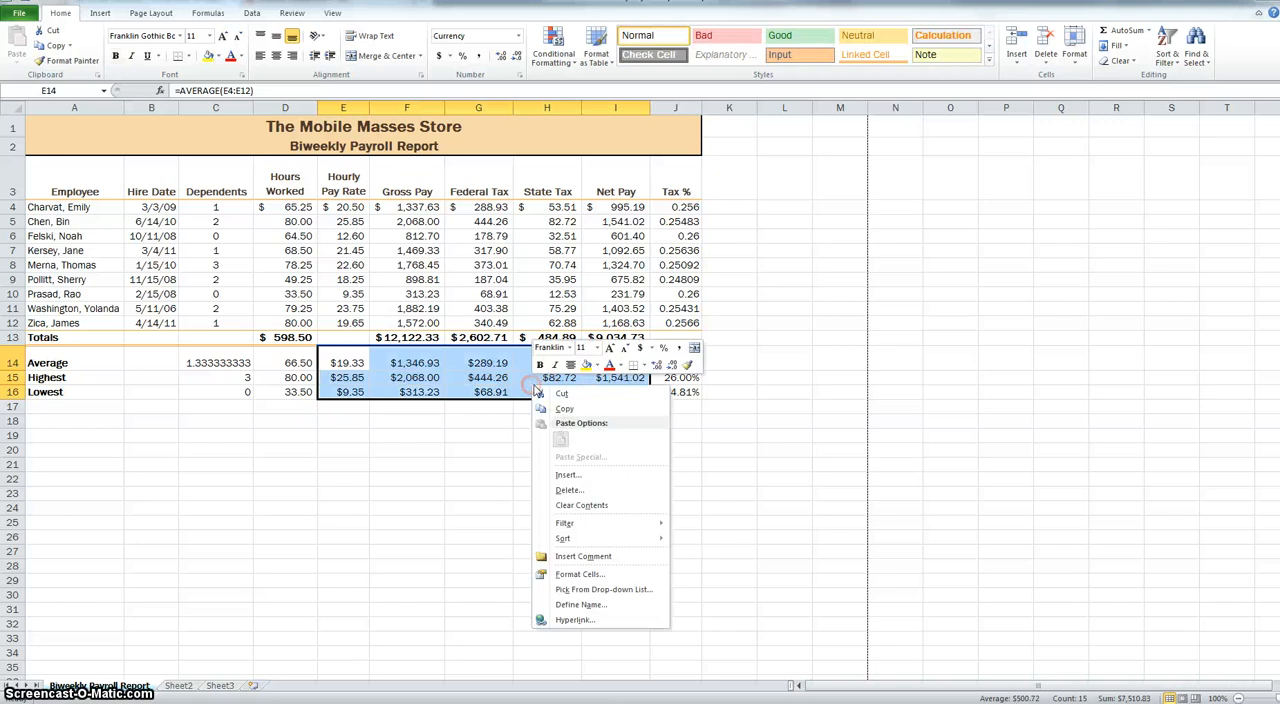
pyautogui.click(580, 575)
pyautogui.click(437, 466)
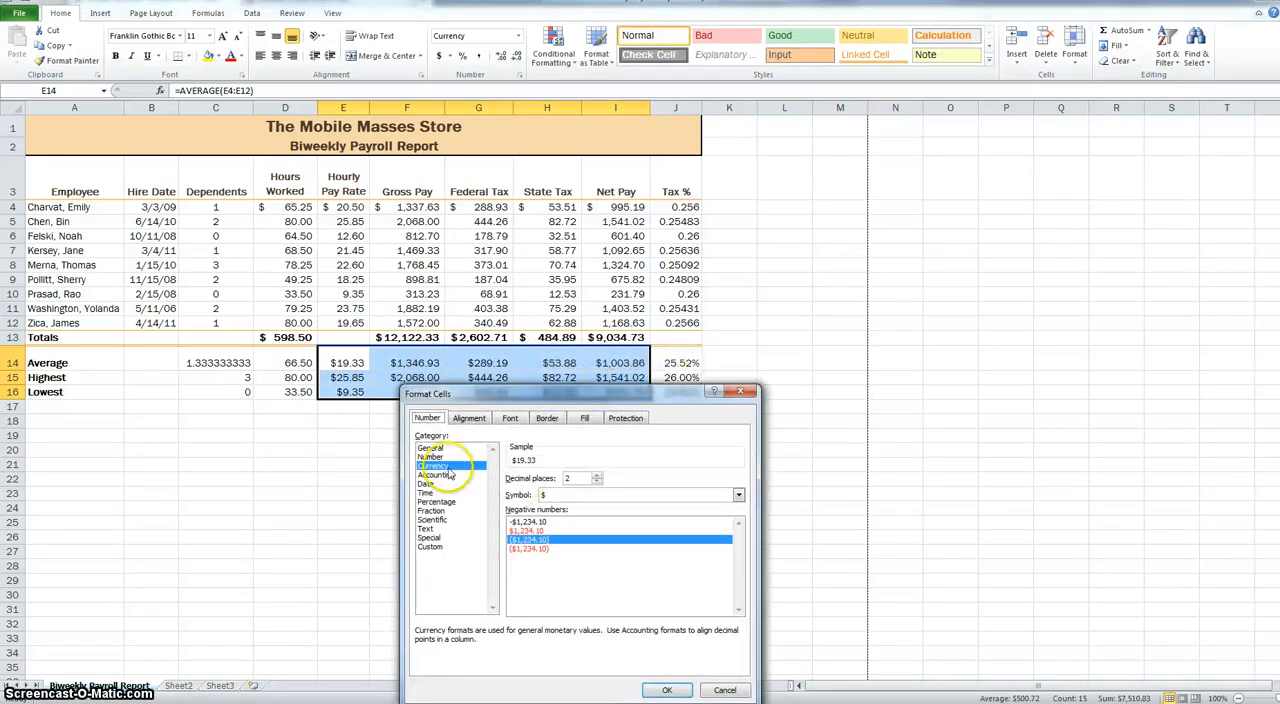
pyautogui.click(590, 478)
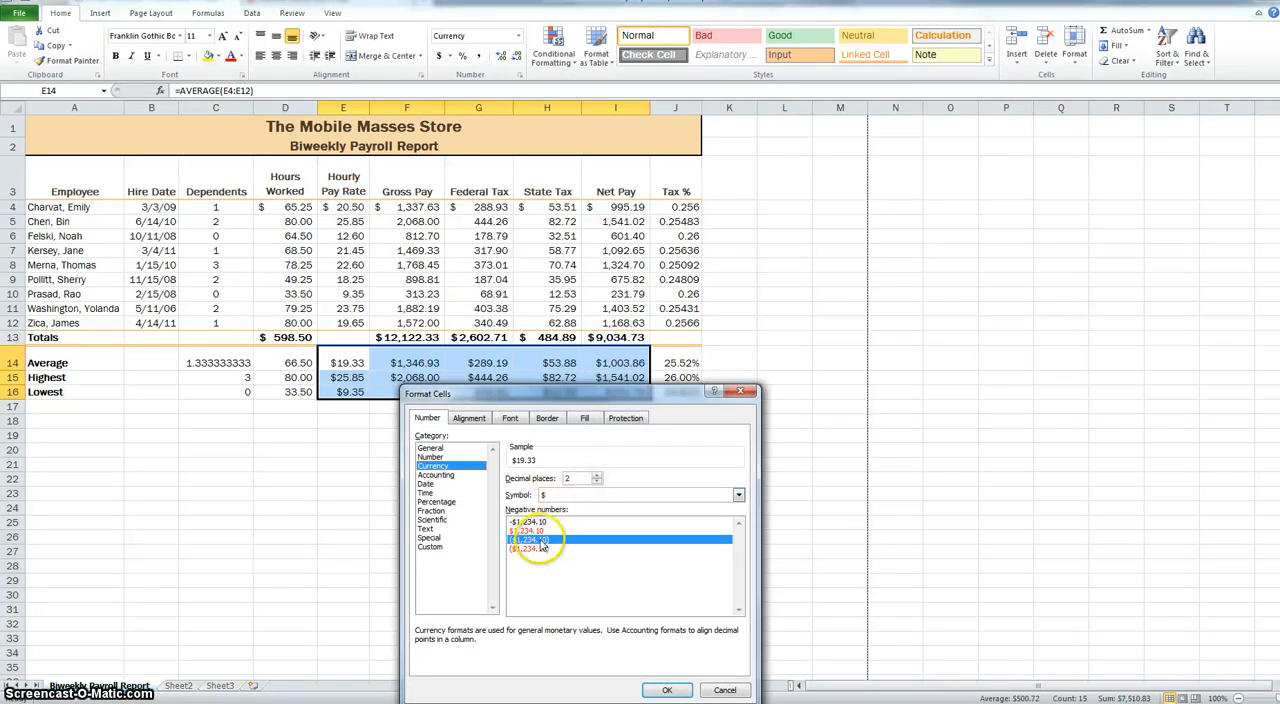
pyautogui.click(667, 690)
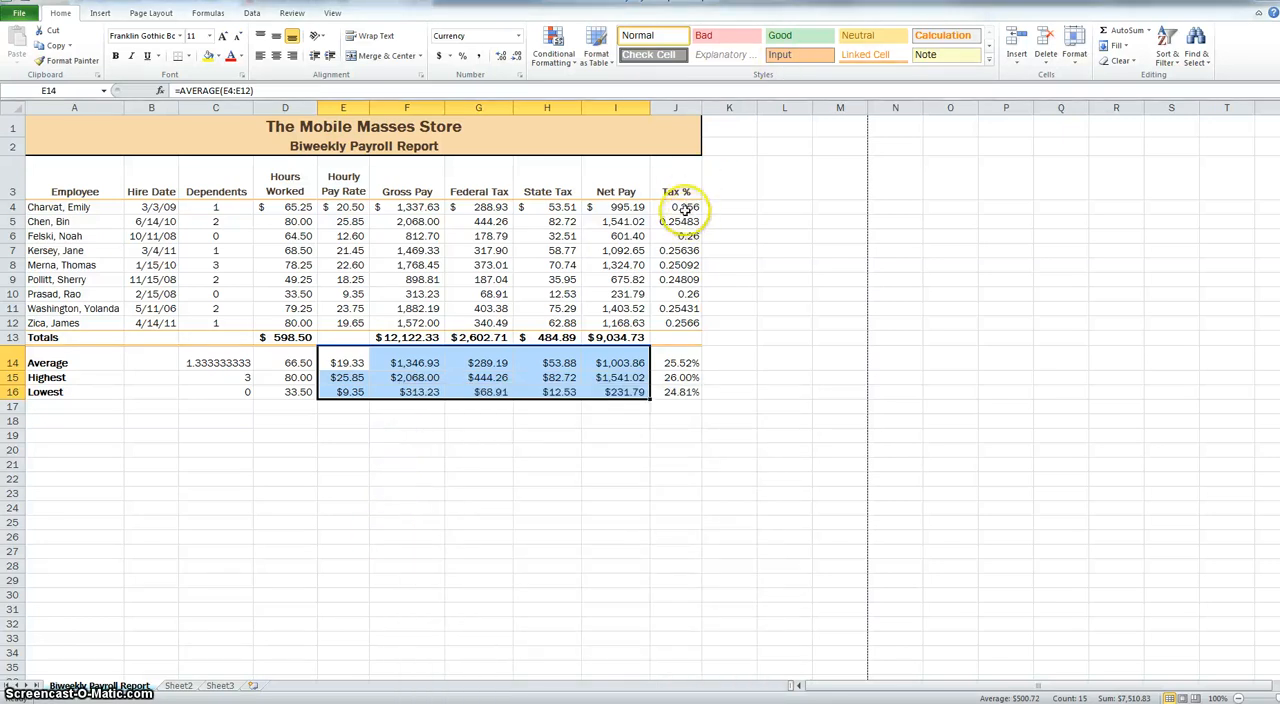
# - Format the Tax % cells J4:J16 as percentages with two decimal places
pyautogui.moveTo(677, 207); pyautogui.dragTo(682, 392)
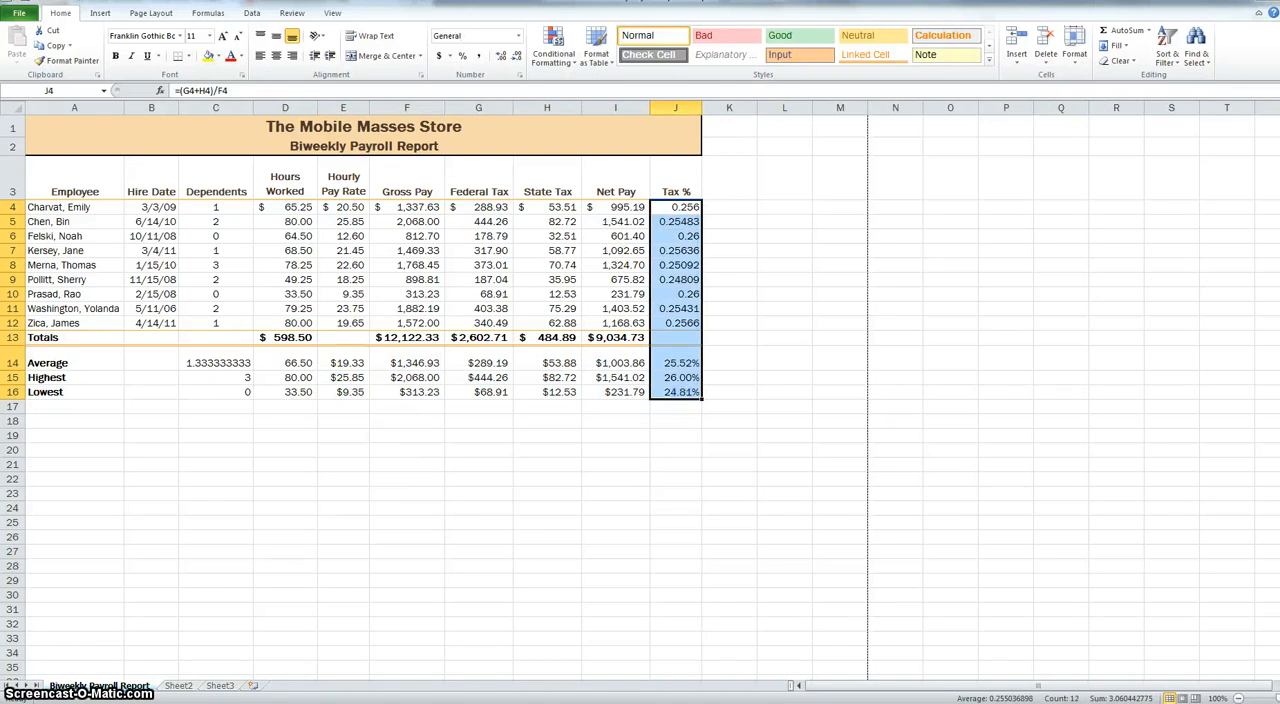
pyautogui.click(463, 57)
pyautogui.click(503, 56)
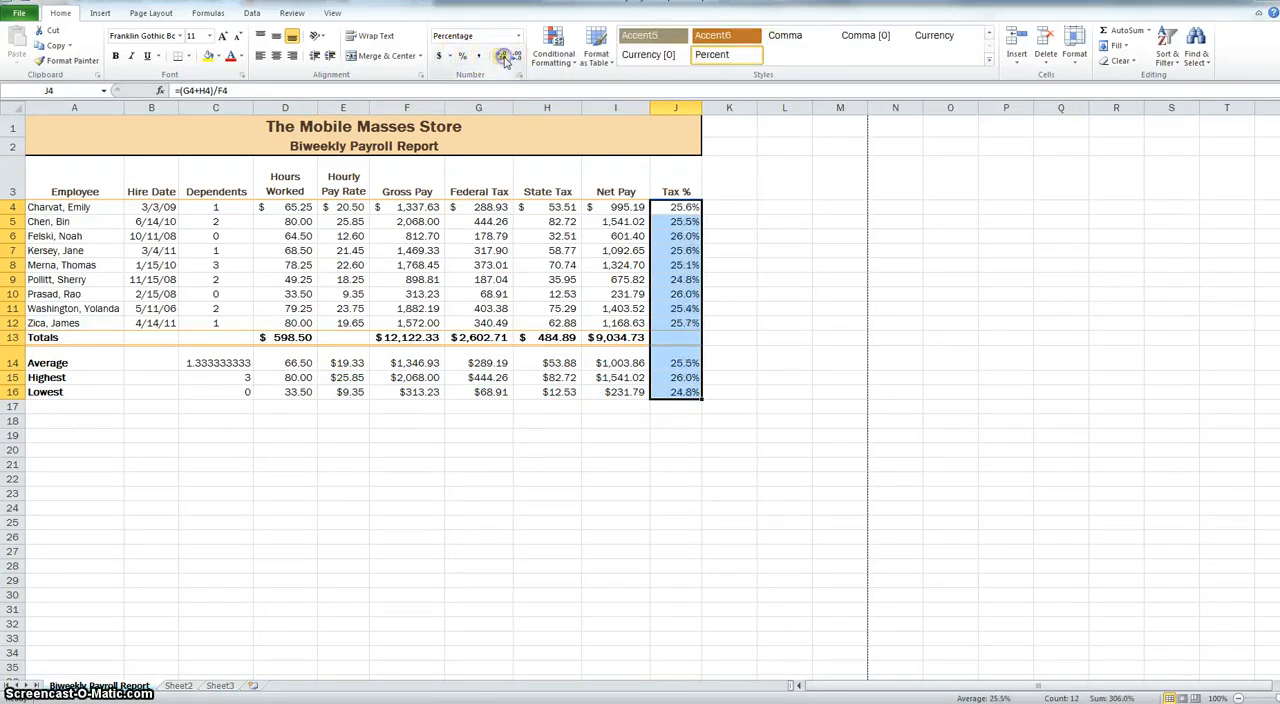
pyautogui.click(503, 56)
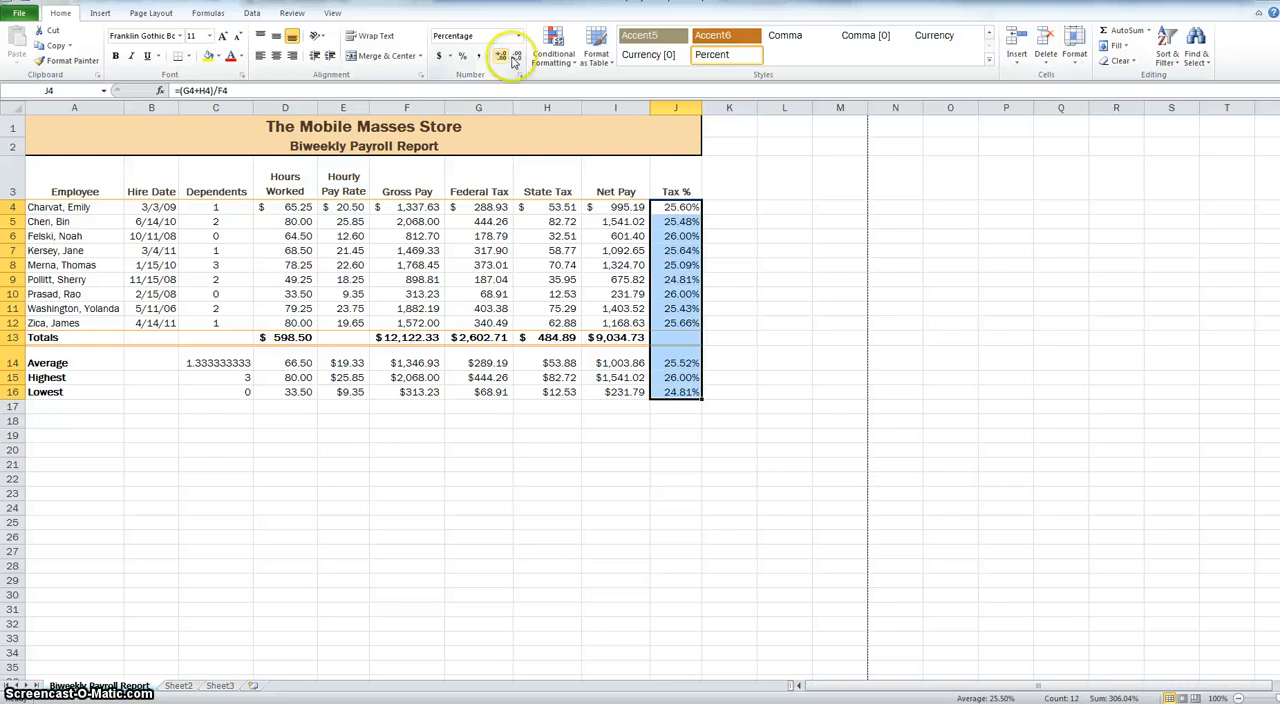
# - Create a conditional formatting rule for Hours Worked cells D4:D12 that formats only cells with a value greater than 70
pyautogui.click(296, 207)
pyautogui.moveTo(296, 207); pyautogui.dragTo(306, 323)
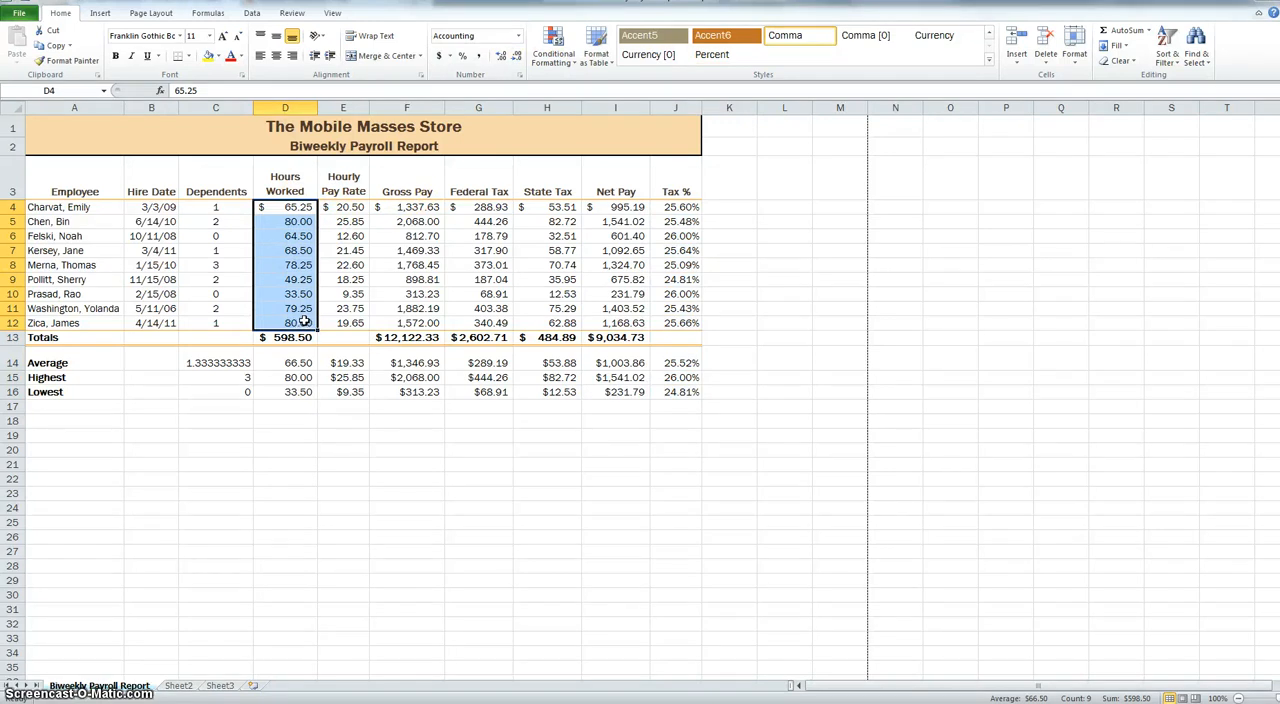
pyautogui.click(55, 16)
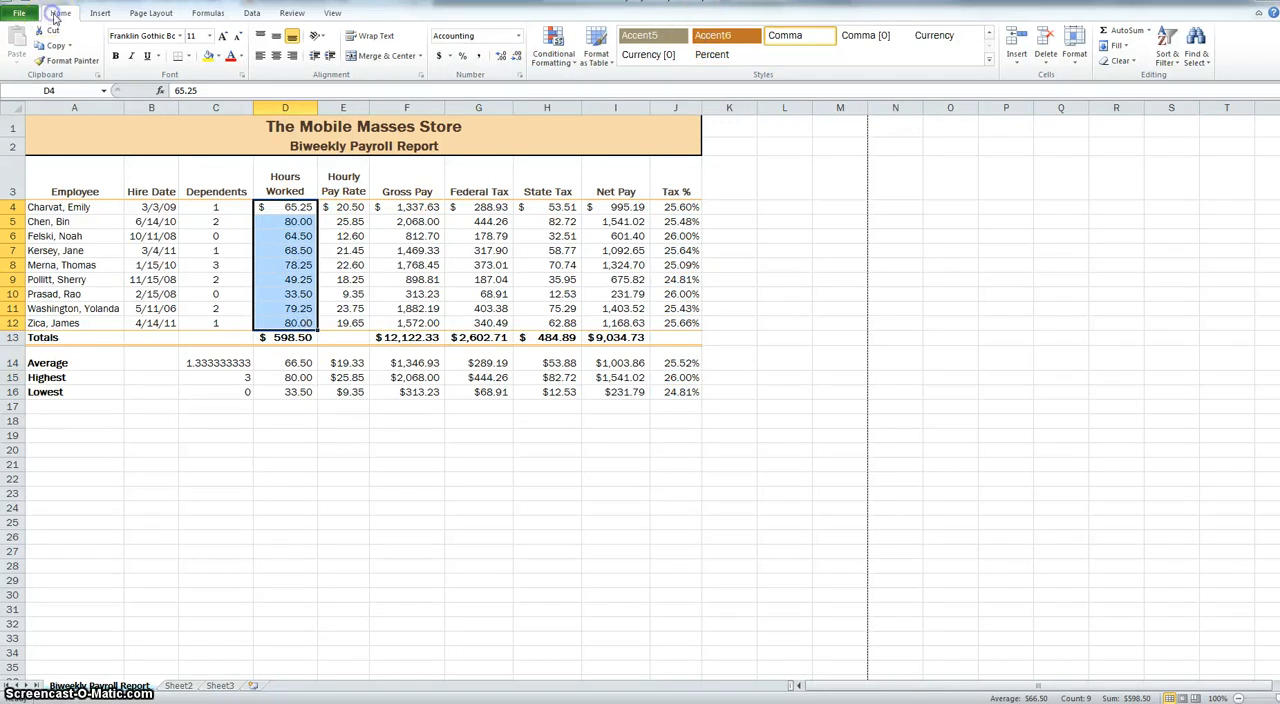
pyautogui.click(567, 62)
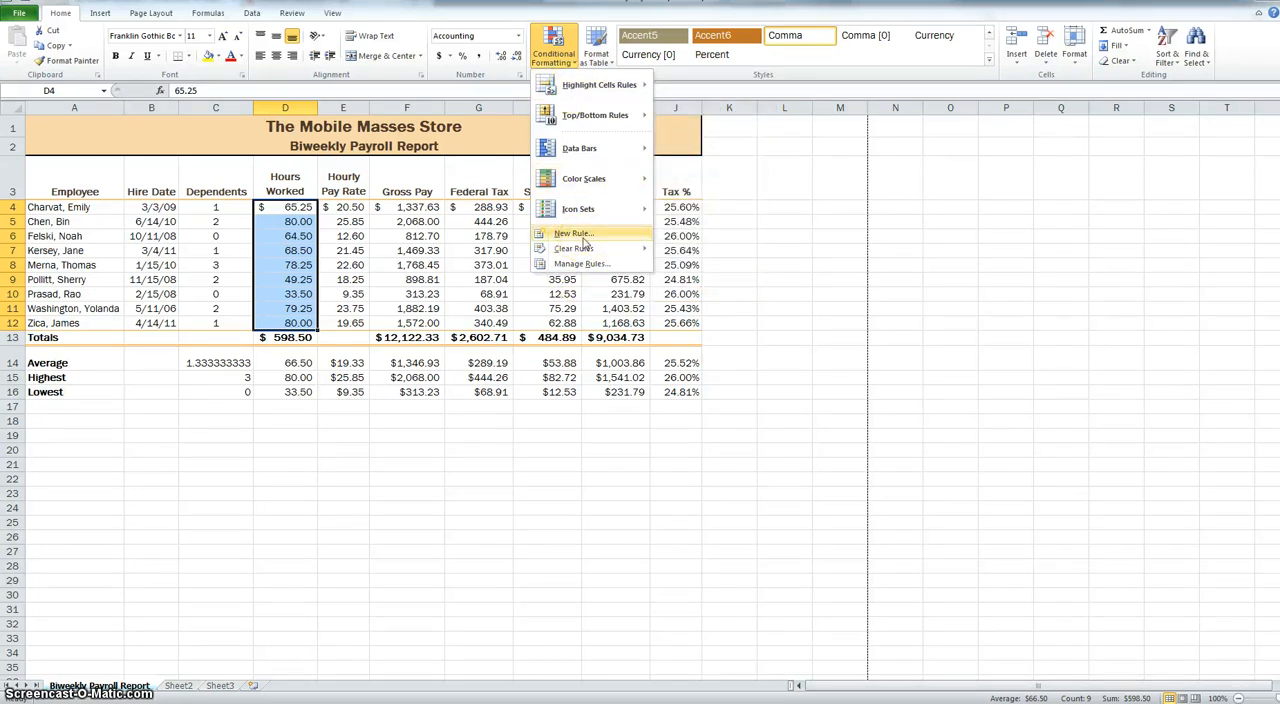
pyautogui.moveTo(602, 85)
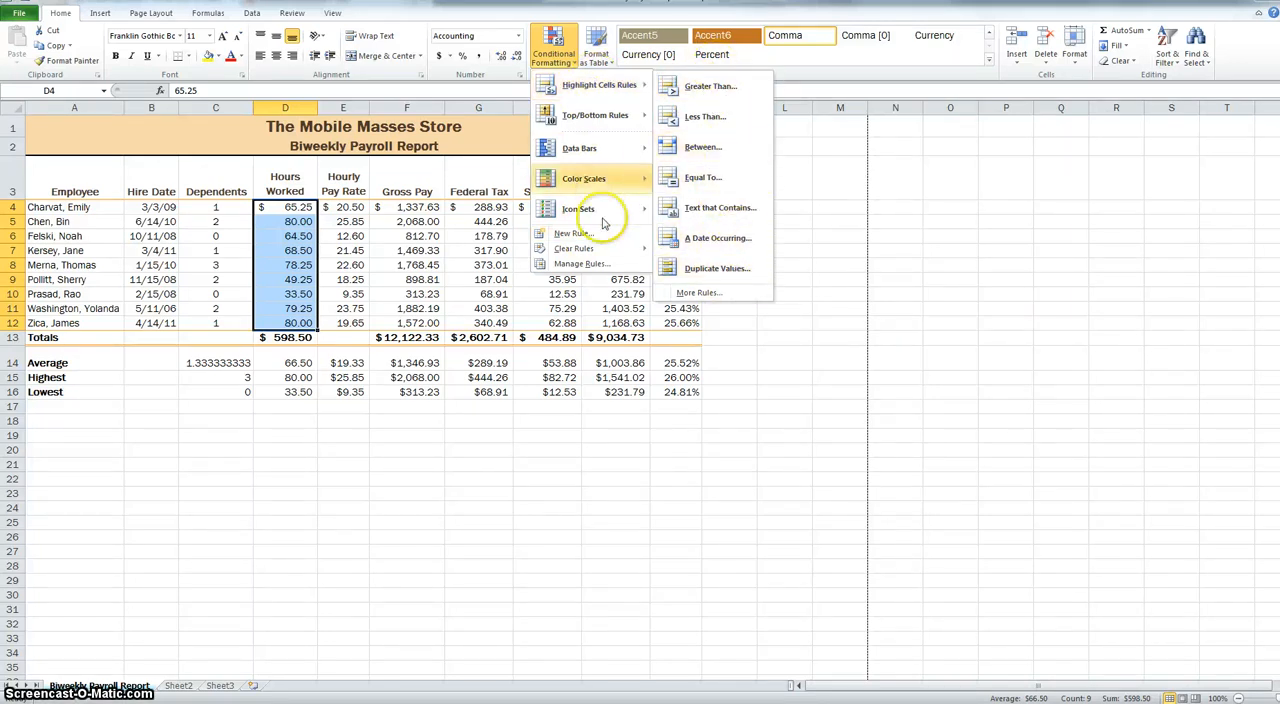
pyautogui.click(572, 234)
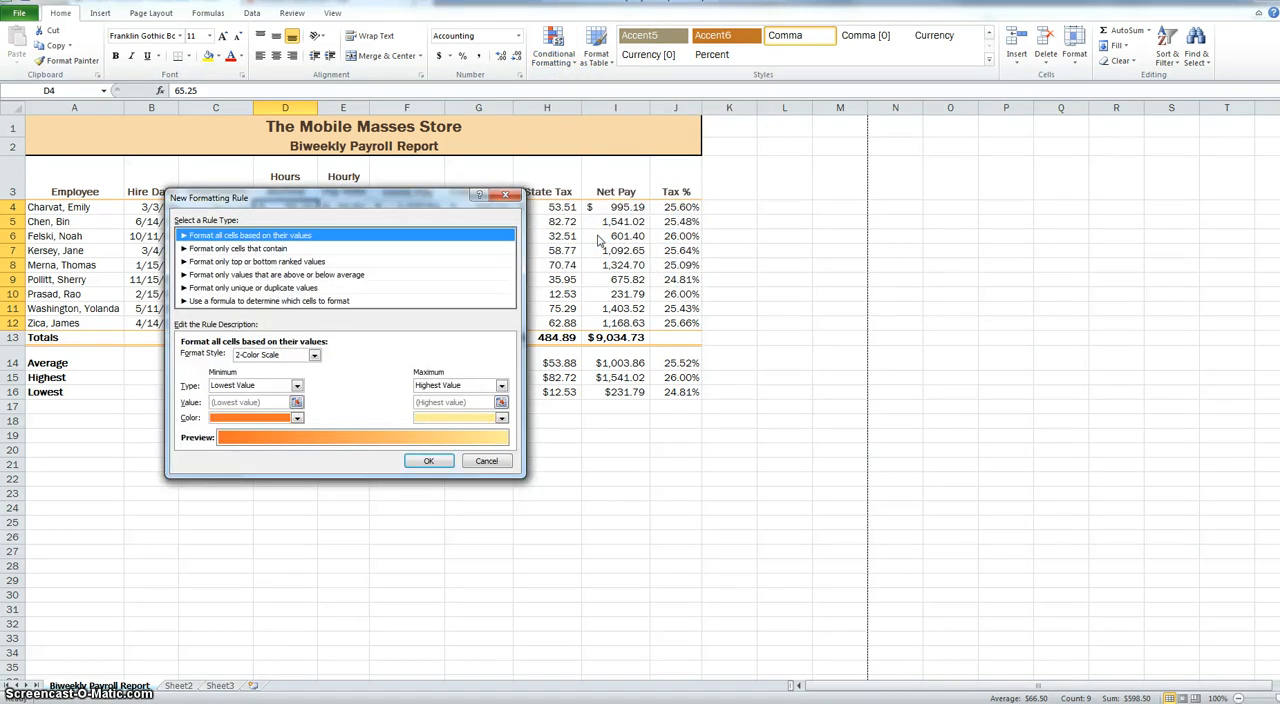
pyautogui.click(258, 249)
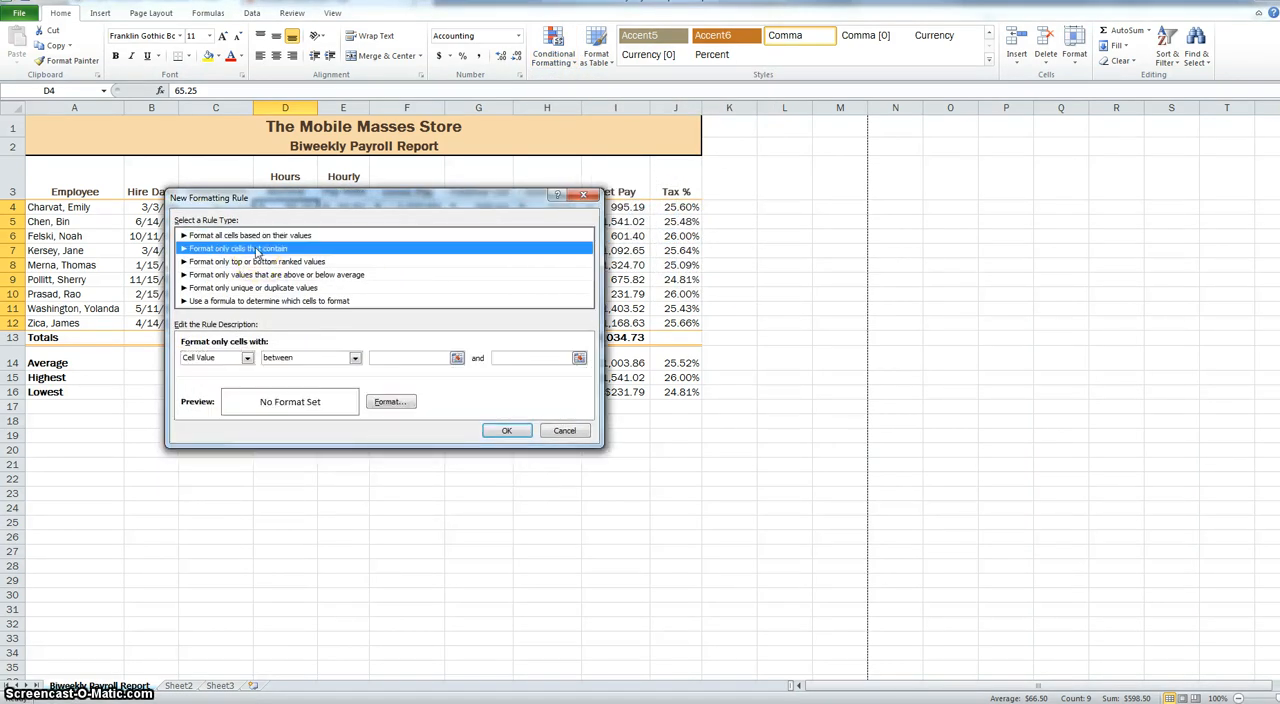
pyautogui.click(316, 359)
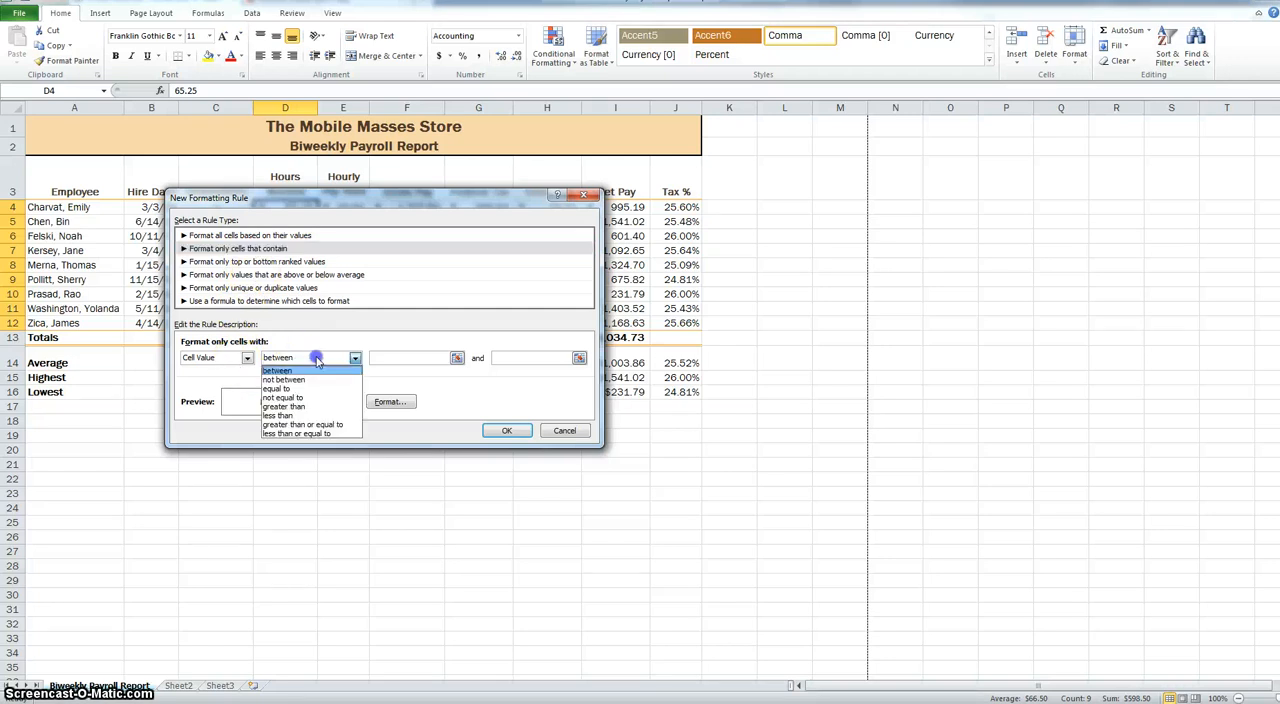
pyautogui.click(288, 404)
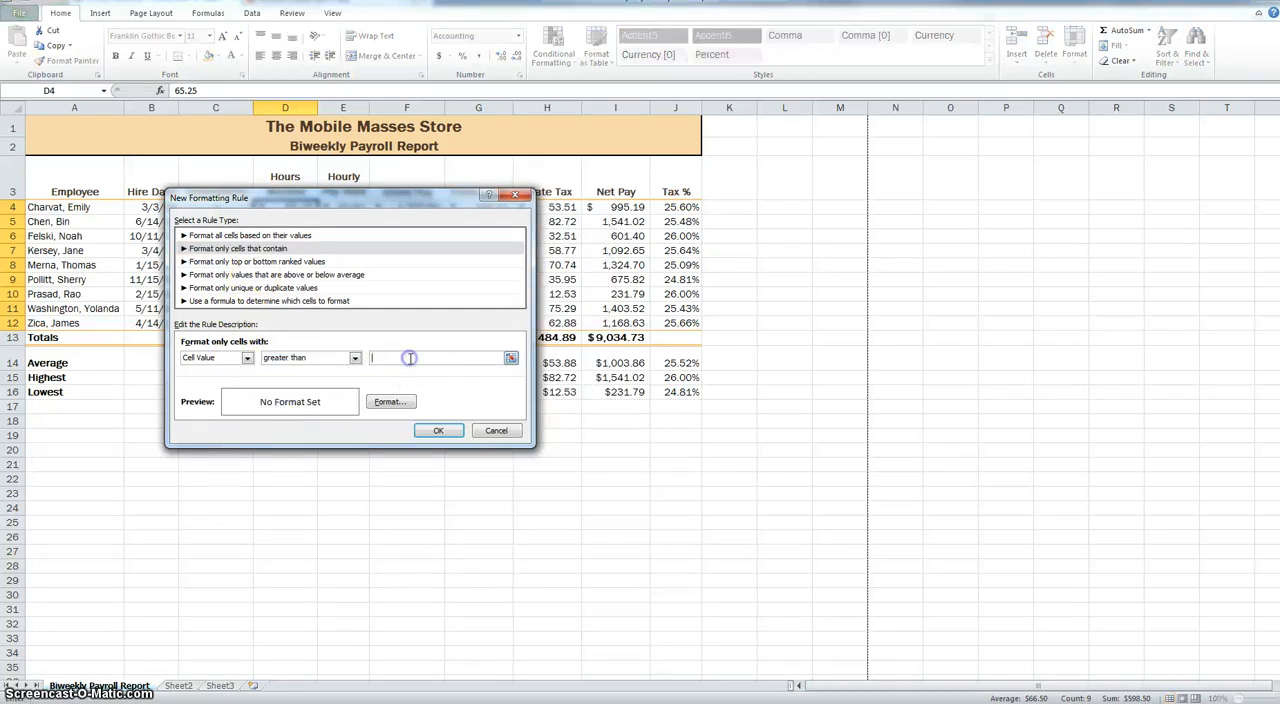
pyautogui.click(409, 357)
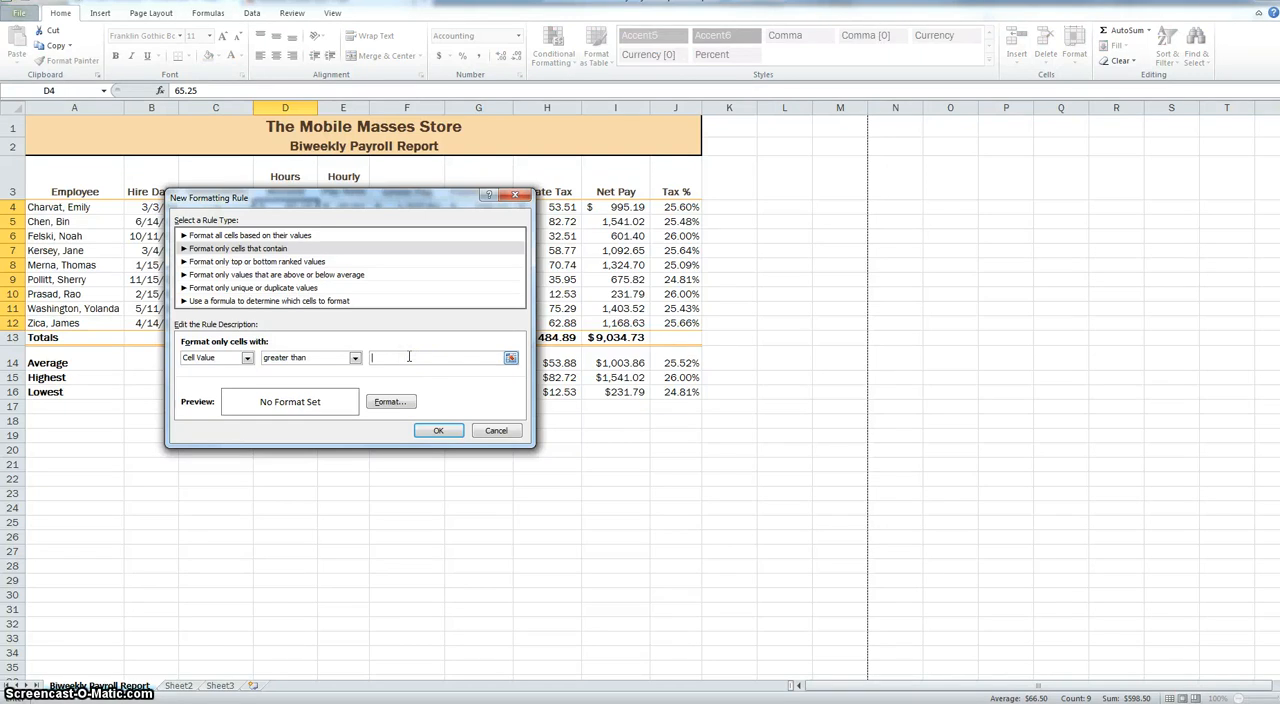
pyautogui.write('70')
# - Choose a dark orange background fill as the format for the Hours Worked greater-than-70 rule
pyautogui.click(403, 407)
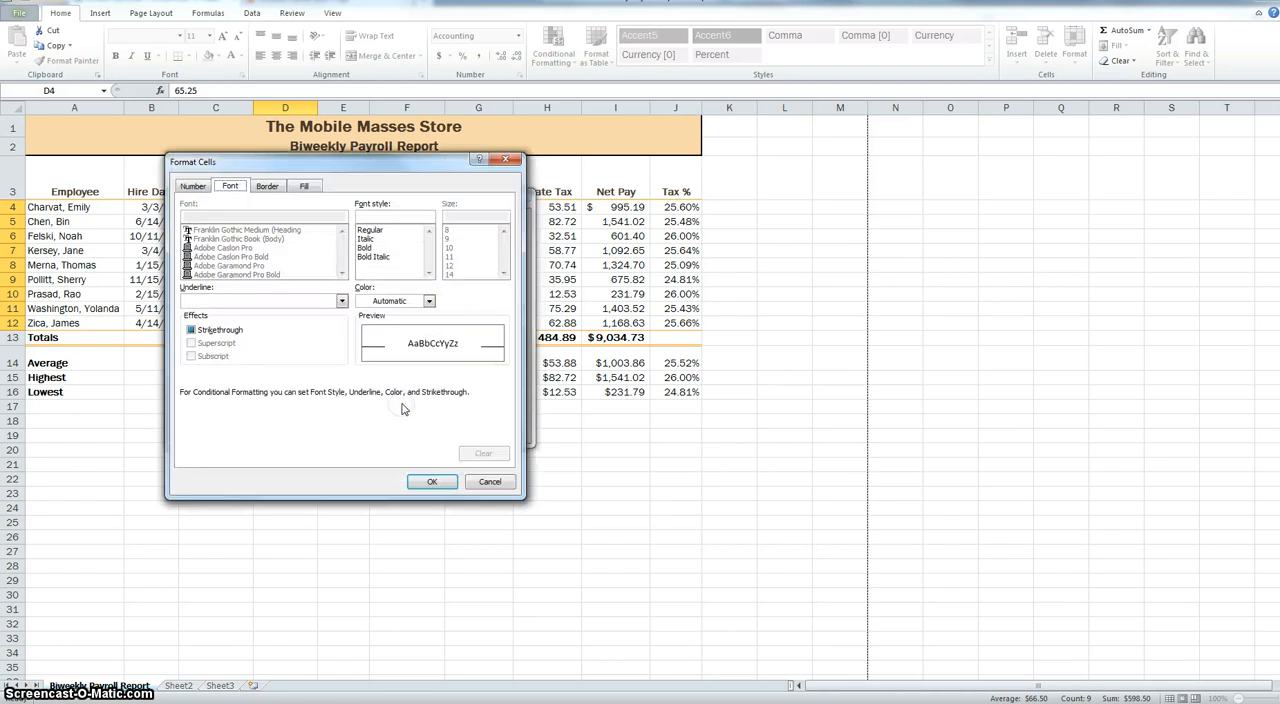
pyautogui.click(310, 187)
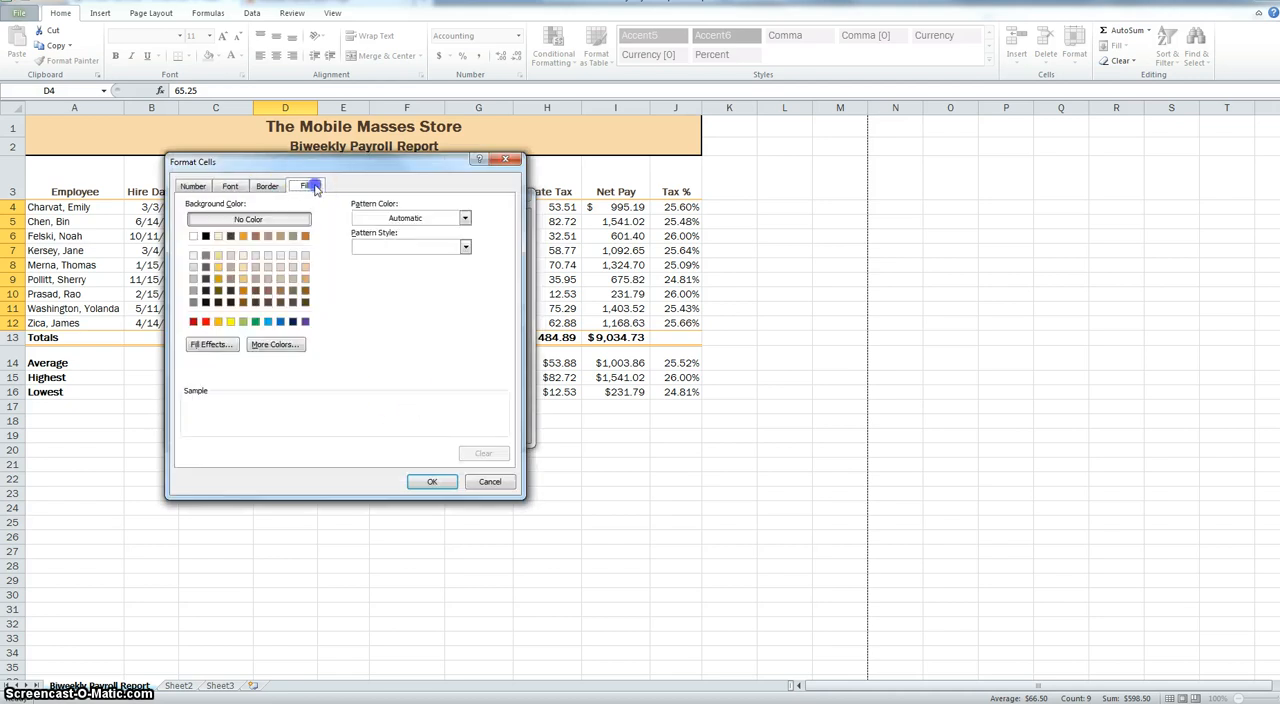
pyautogui.click(243, 291)
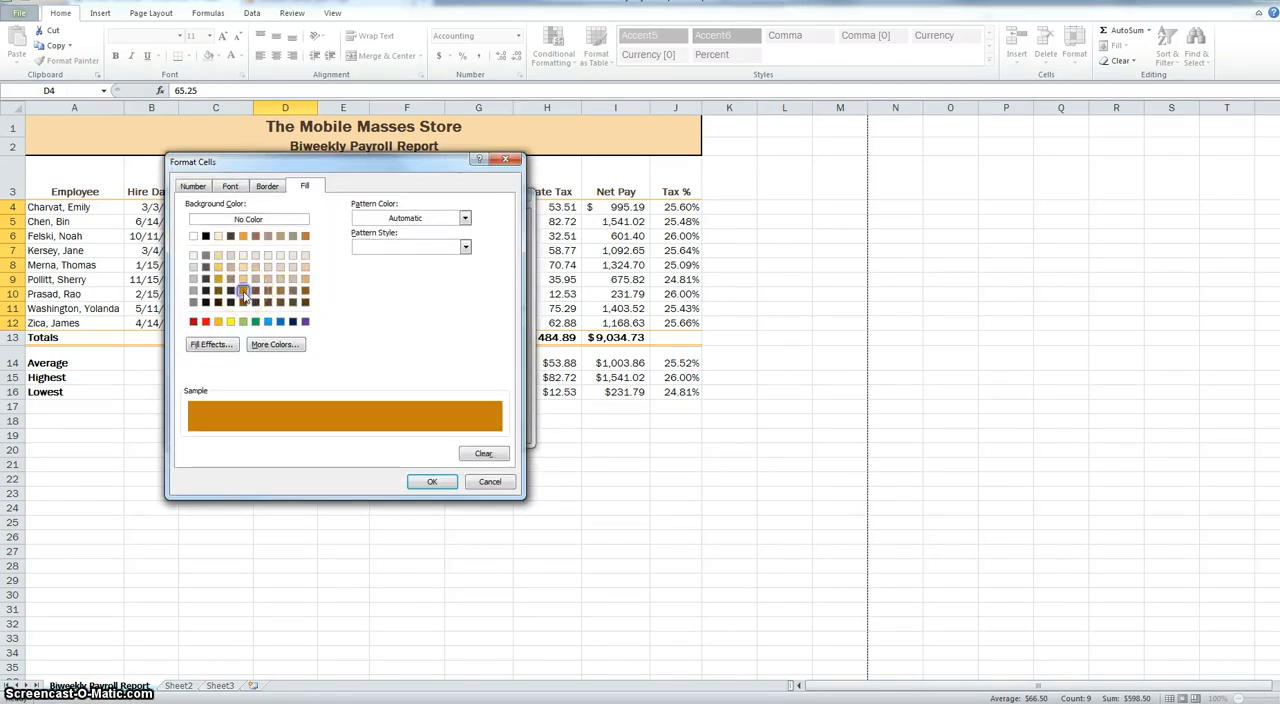
# - Set the rule's font color to white and apply the conditional formatting rule to D4:D12
pyautogui.click(195, 187)
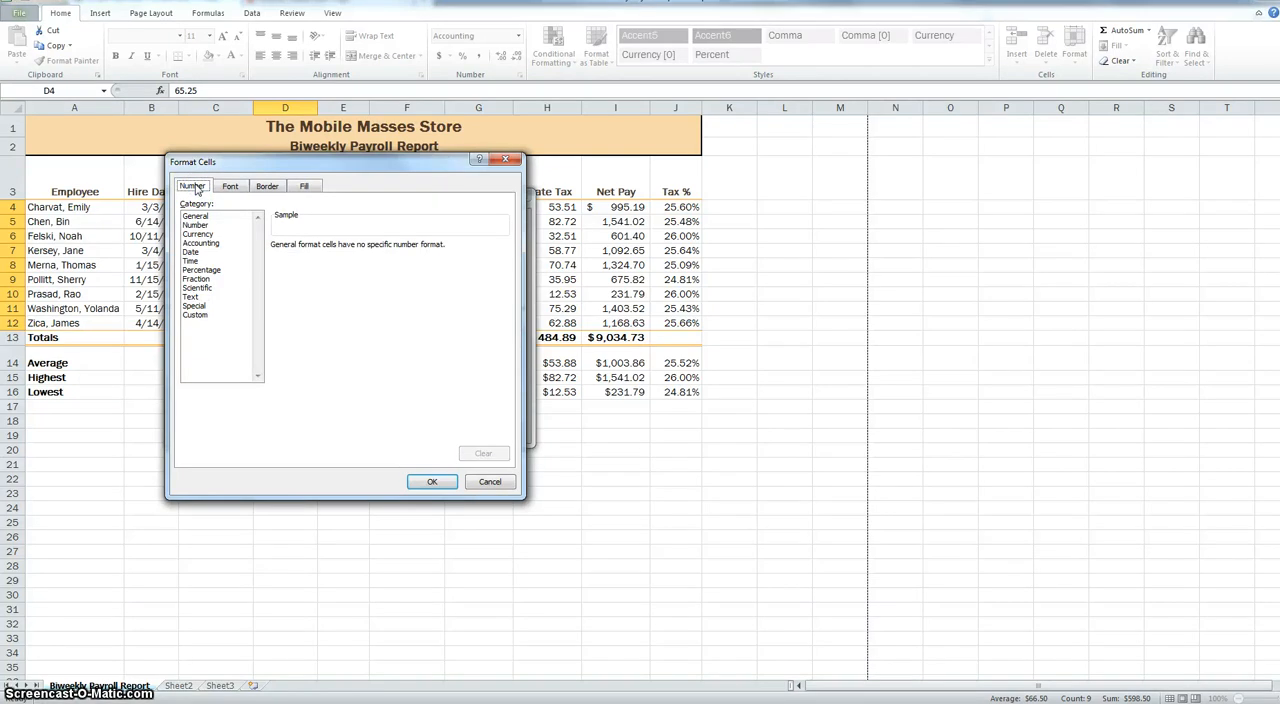
pyautogui.click(230, 186)
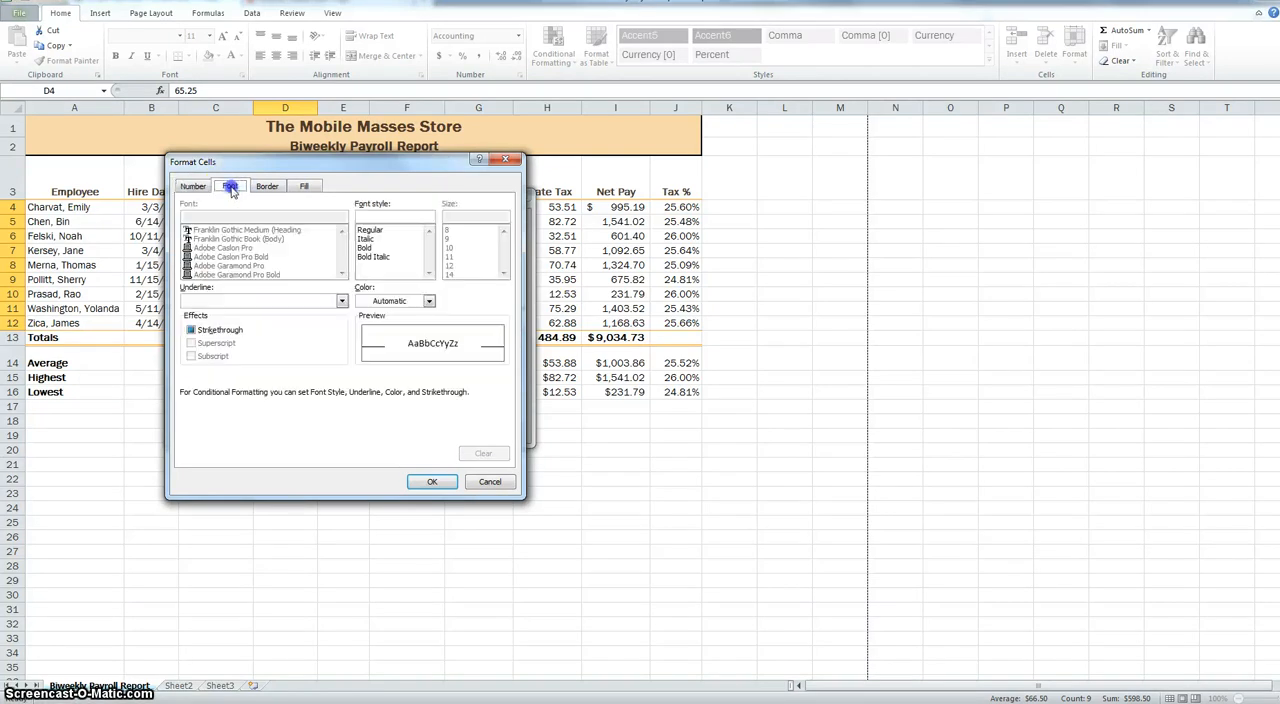
pyautogui.click(428, 300)
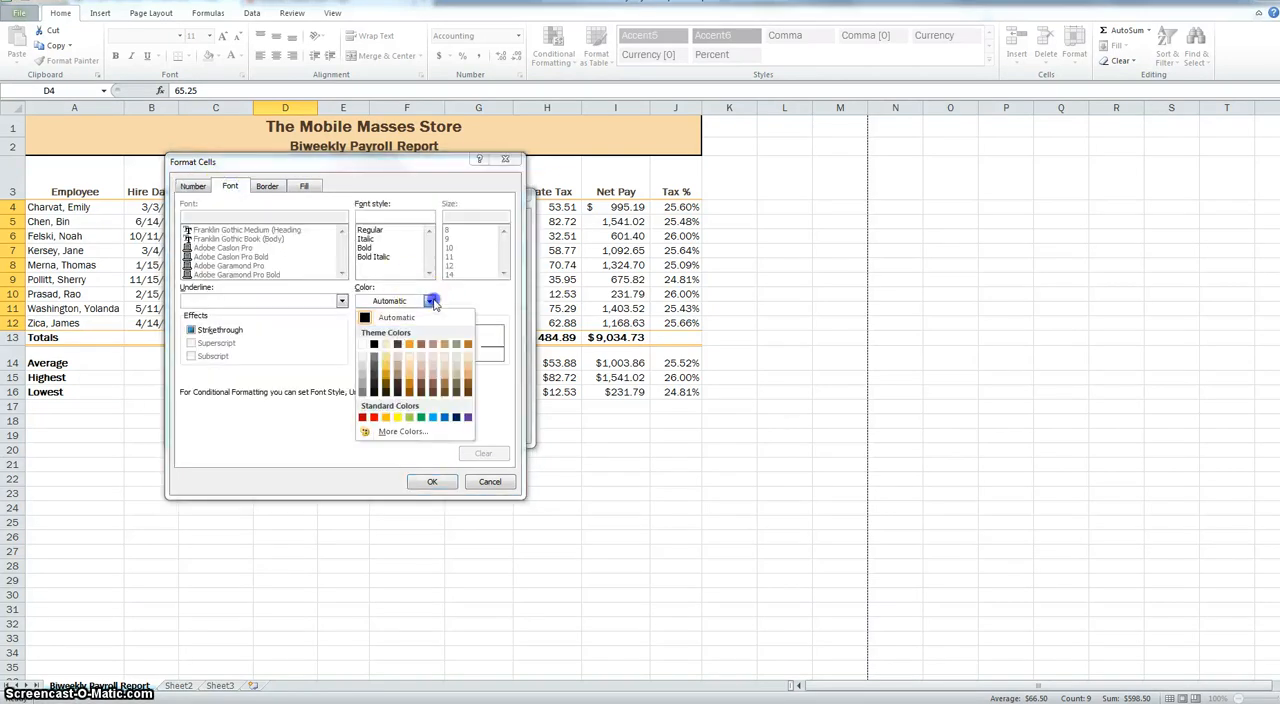
pyautogui.click(363, 345)
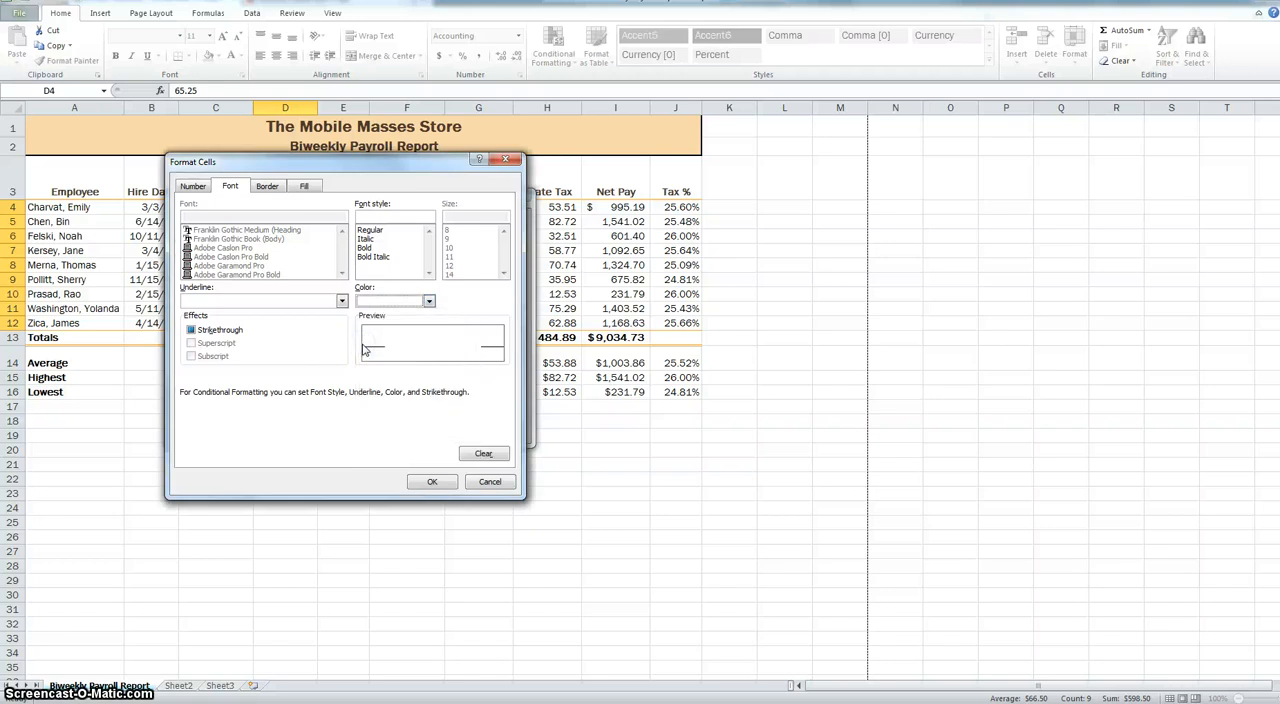
pyautogui.click(432, 484)
pyautogui.moveTo(423, 212); pyautogui.dragTo(645, 202)
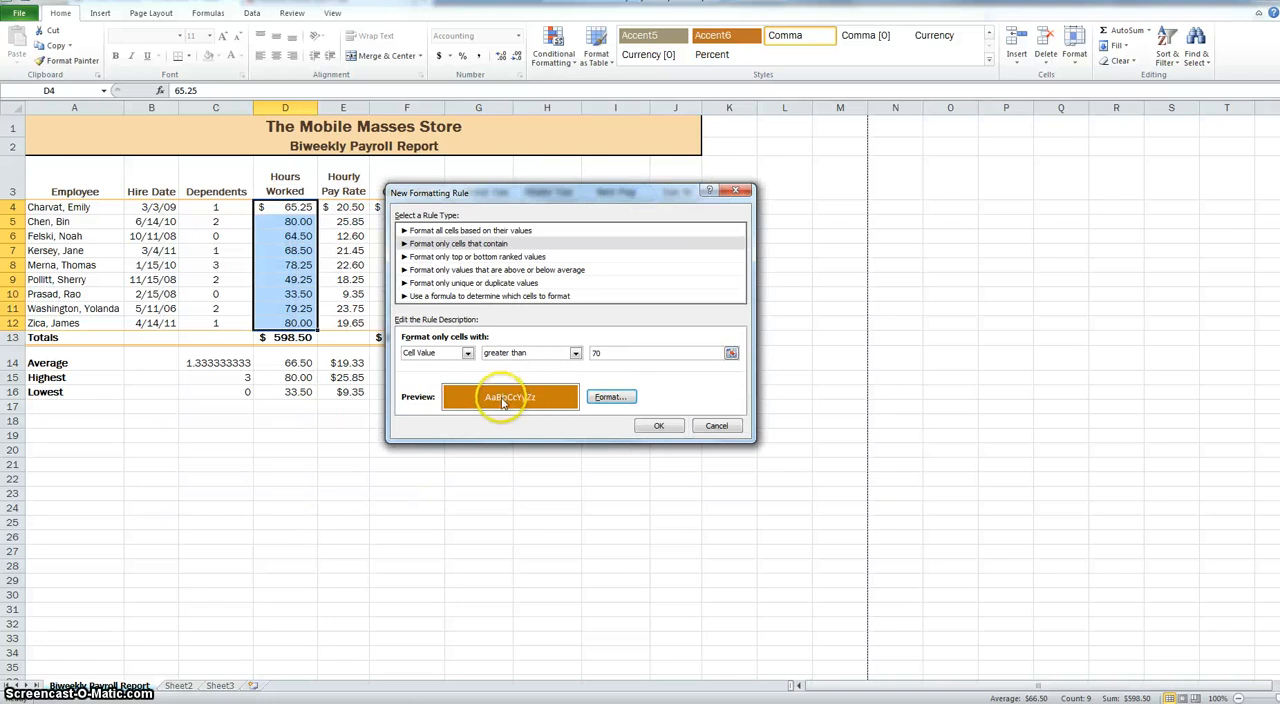
pyautogui.click(658, 425)
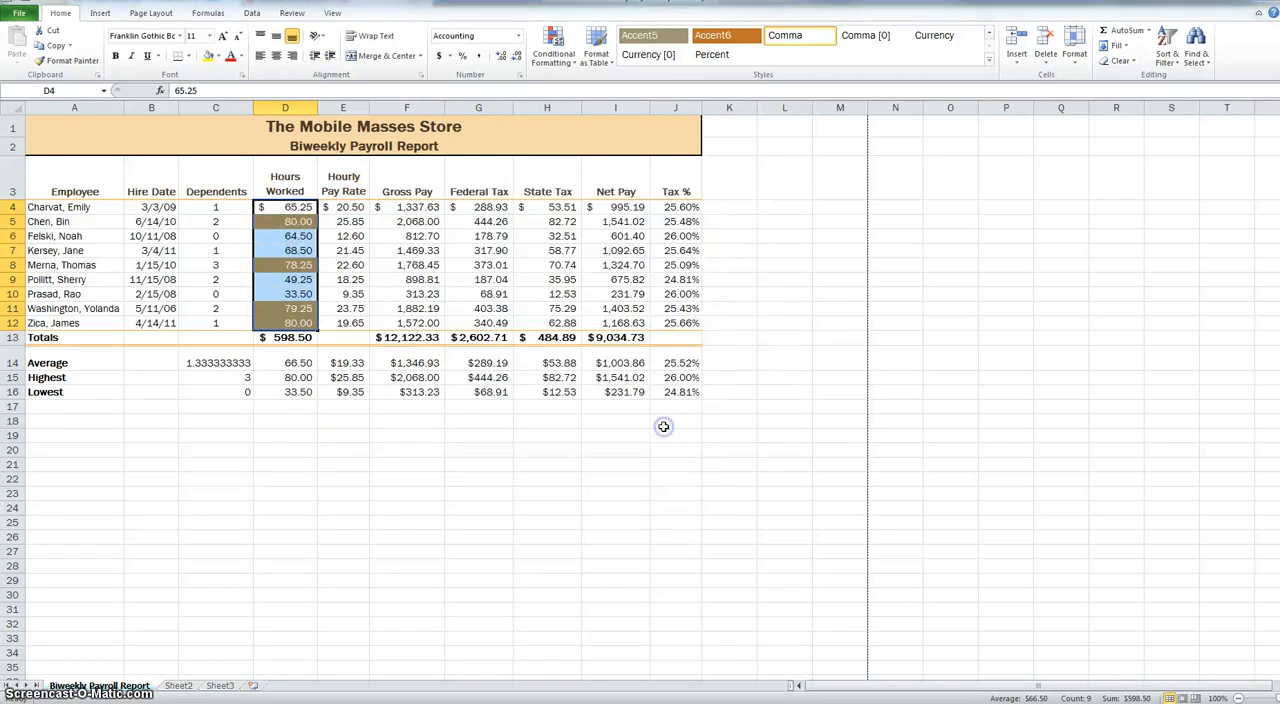
# - Check the highlighted Hours Worked cells for employees above 70 hours
pyautogui.click(295, 265)
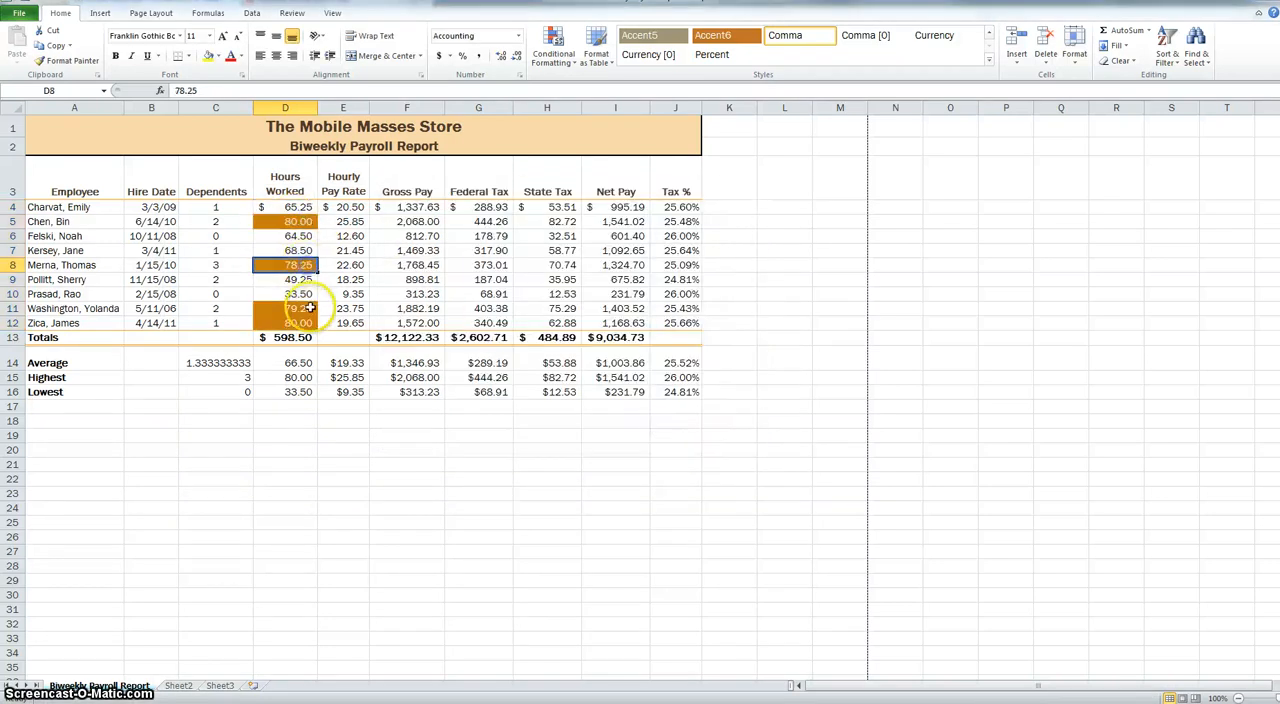
pyautogui.click(310, 308)
pyautogui.click(310, 325)
pyautogui.click(302, 309)
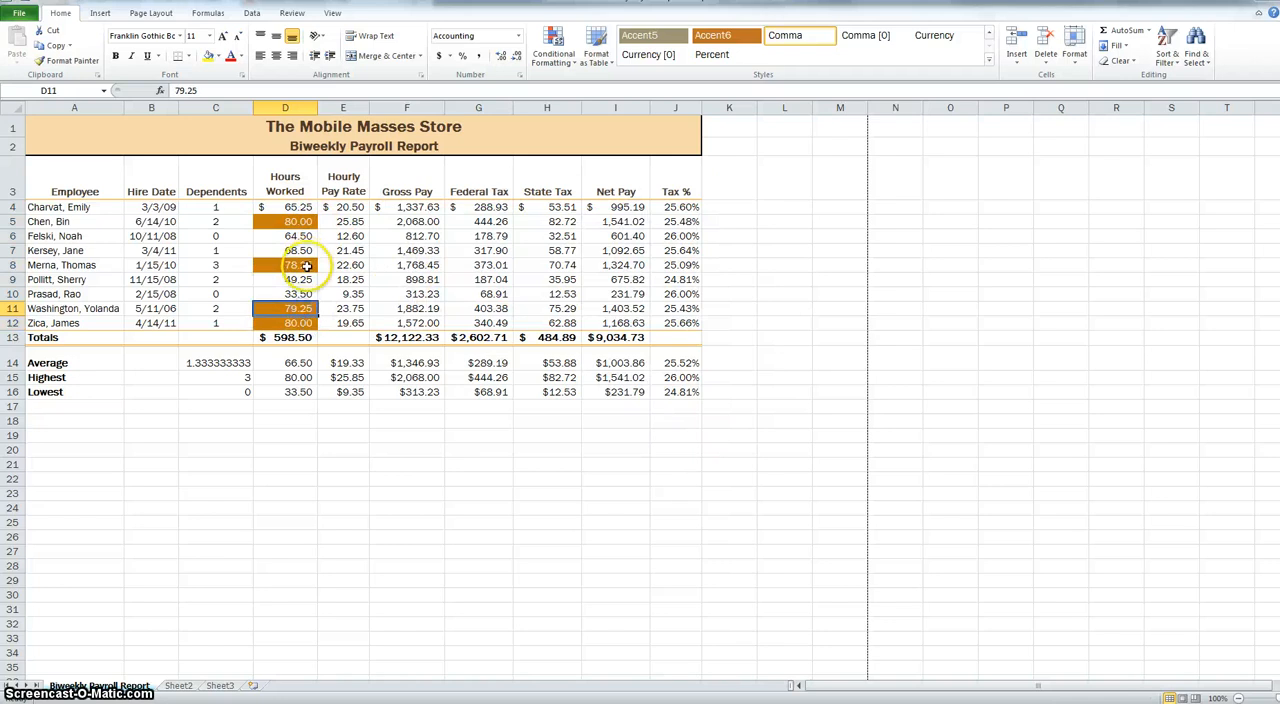
pyautogui.click(307, 266)
pyautogui.click(303, 221)
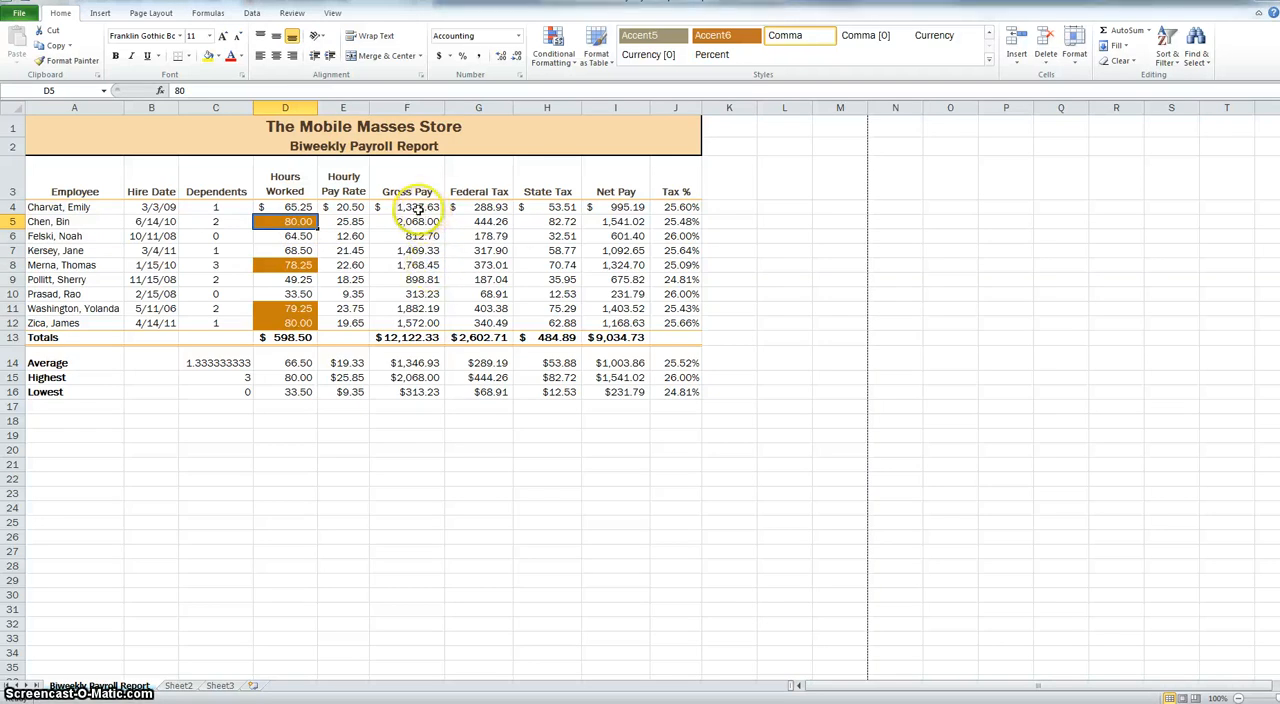
# - Try a Greater Than highlight rule with the threshold 2000 on Gross Pay cells F4:F12
pyautogui.moveTo(425, 209); pyautogui.dragTo(430, 322)
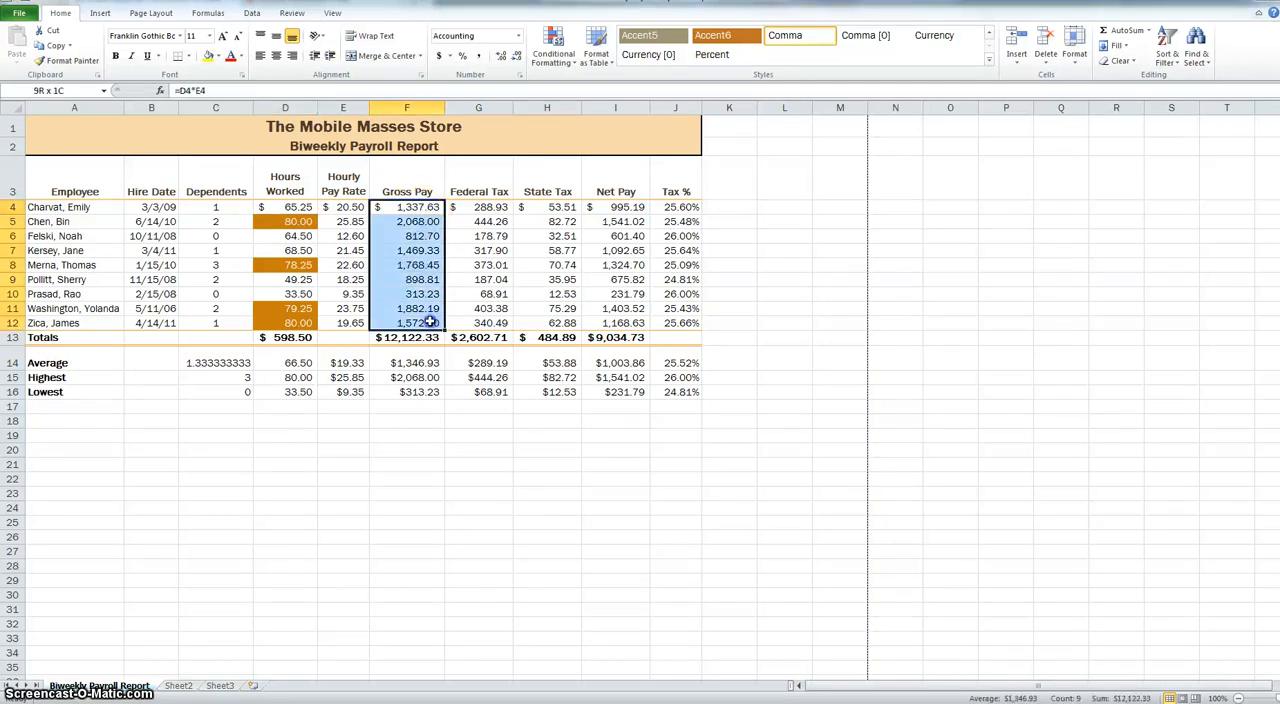
pyautogui.click(554, 50)
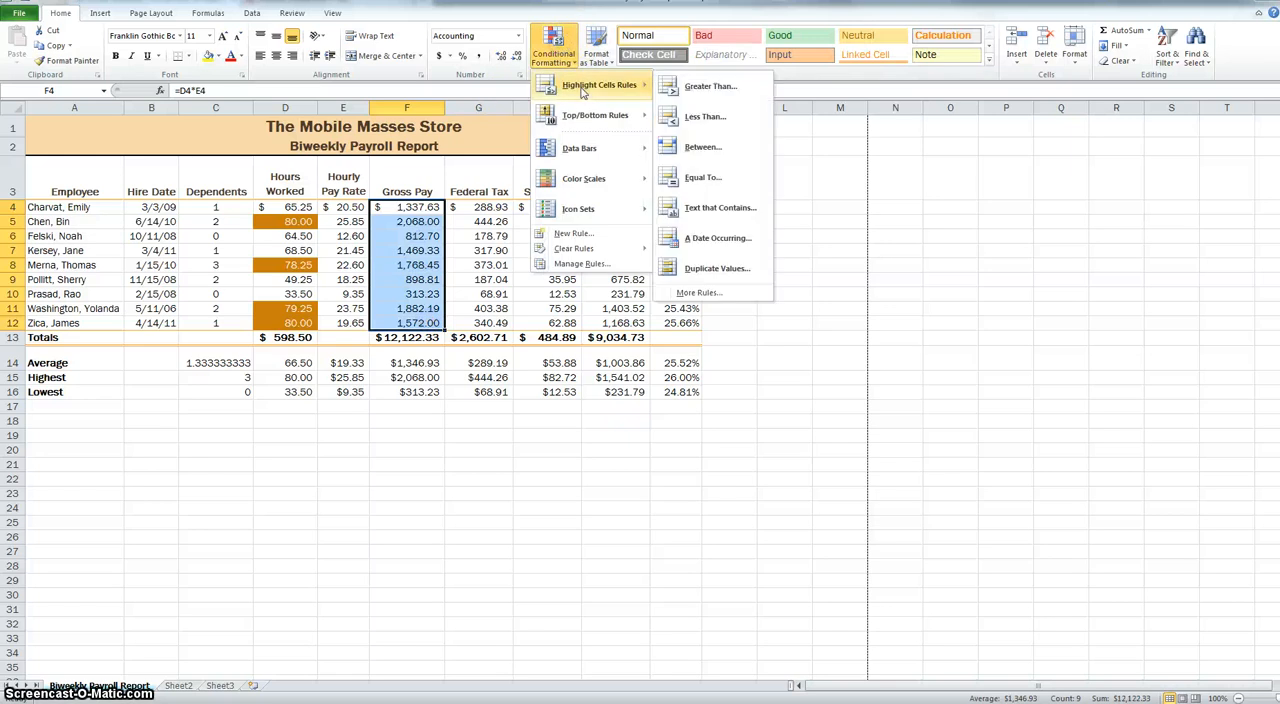
pyautogui.click(709, 87)
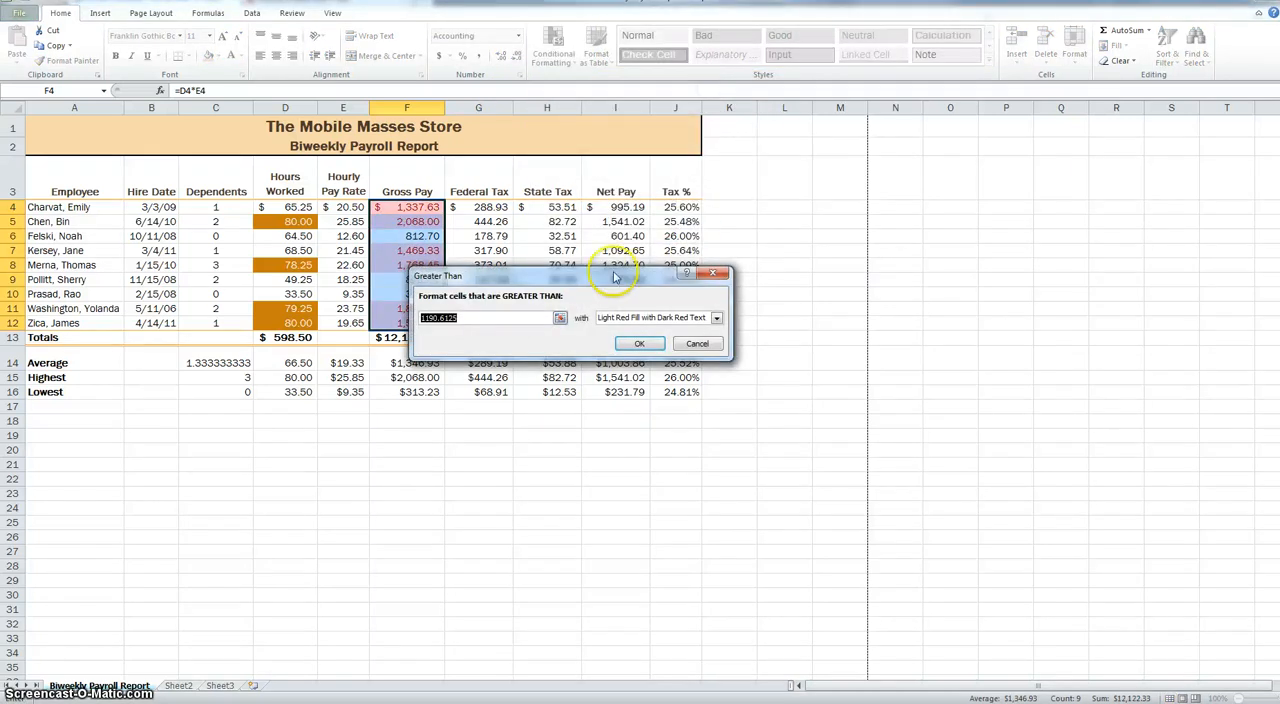
pyautogui.moveTo(520, 278); pyautogui.dragTo(586, 258)
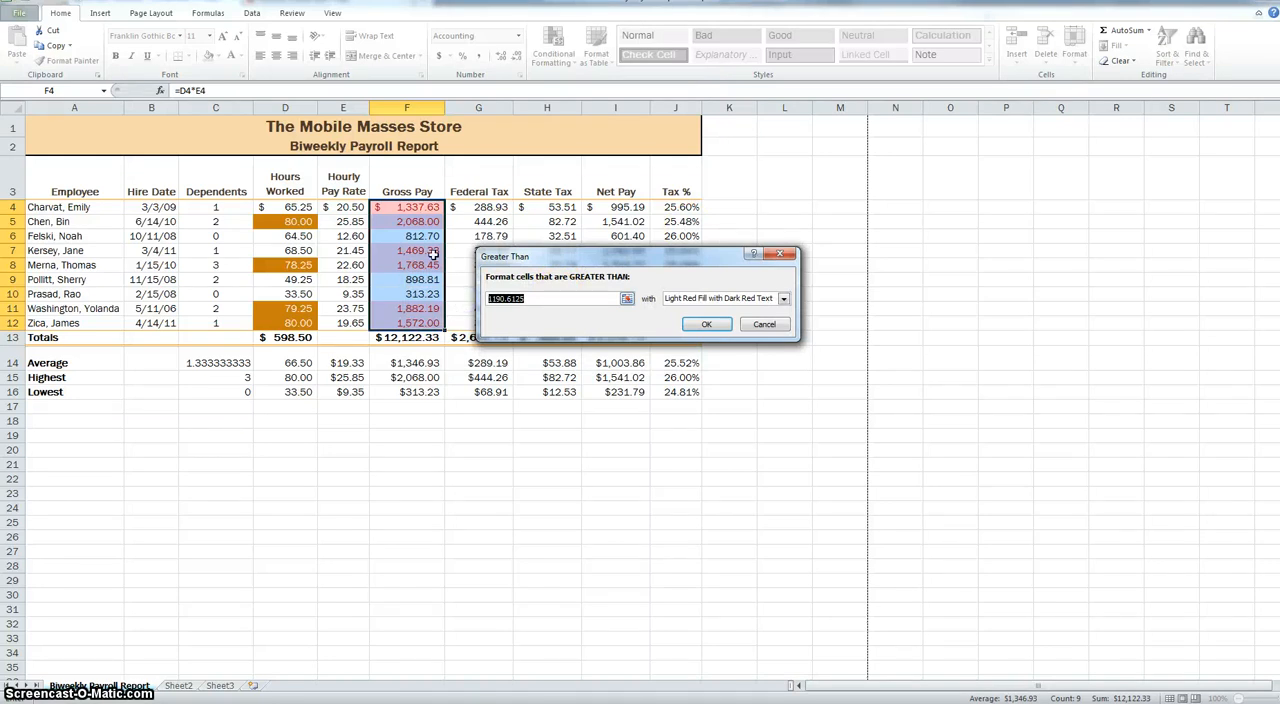
pyautogui.write('1200')
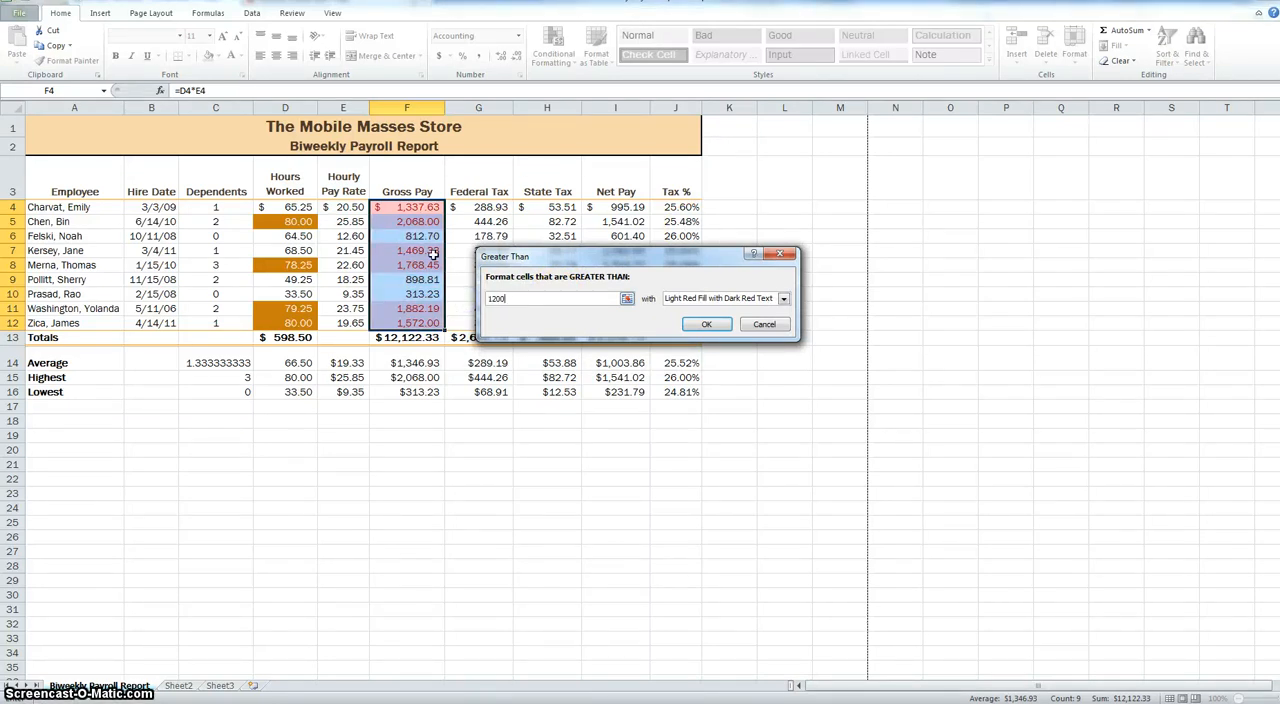
pyautogui.press('BackSpace')
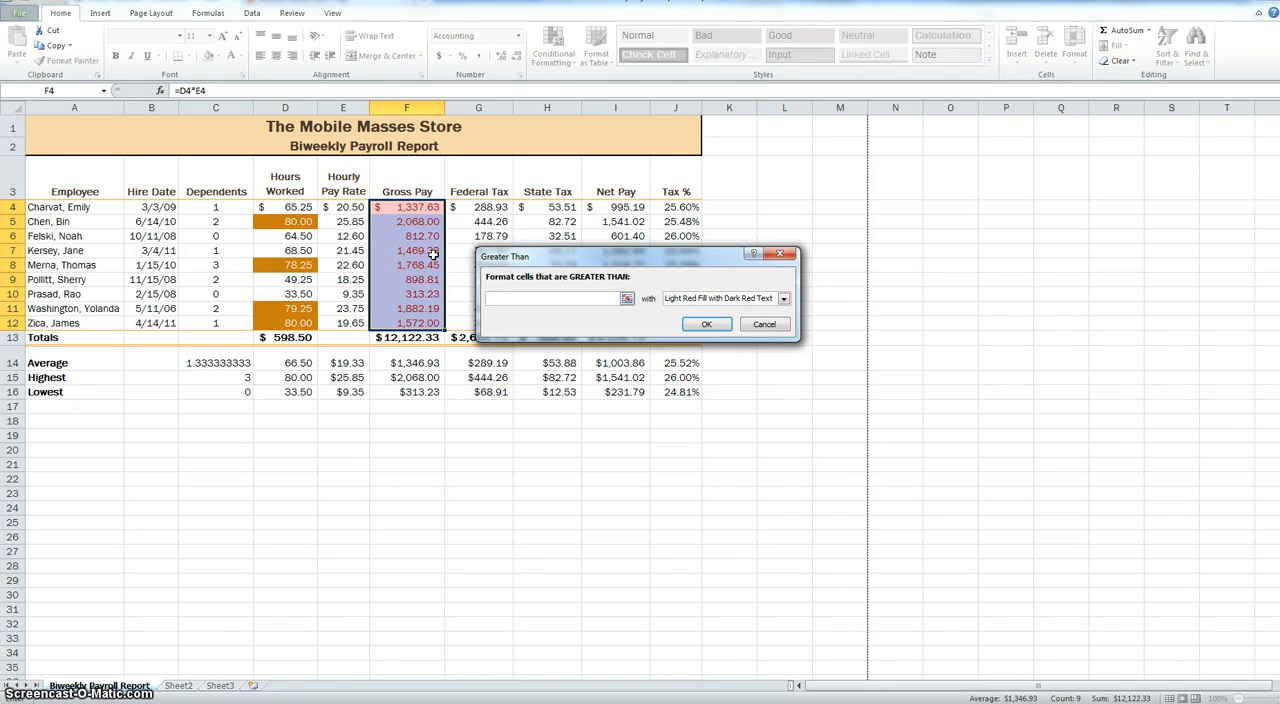
pyautogui.write('2000')
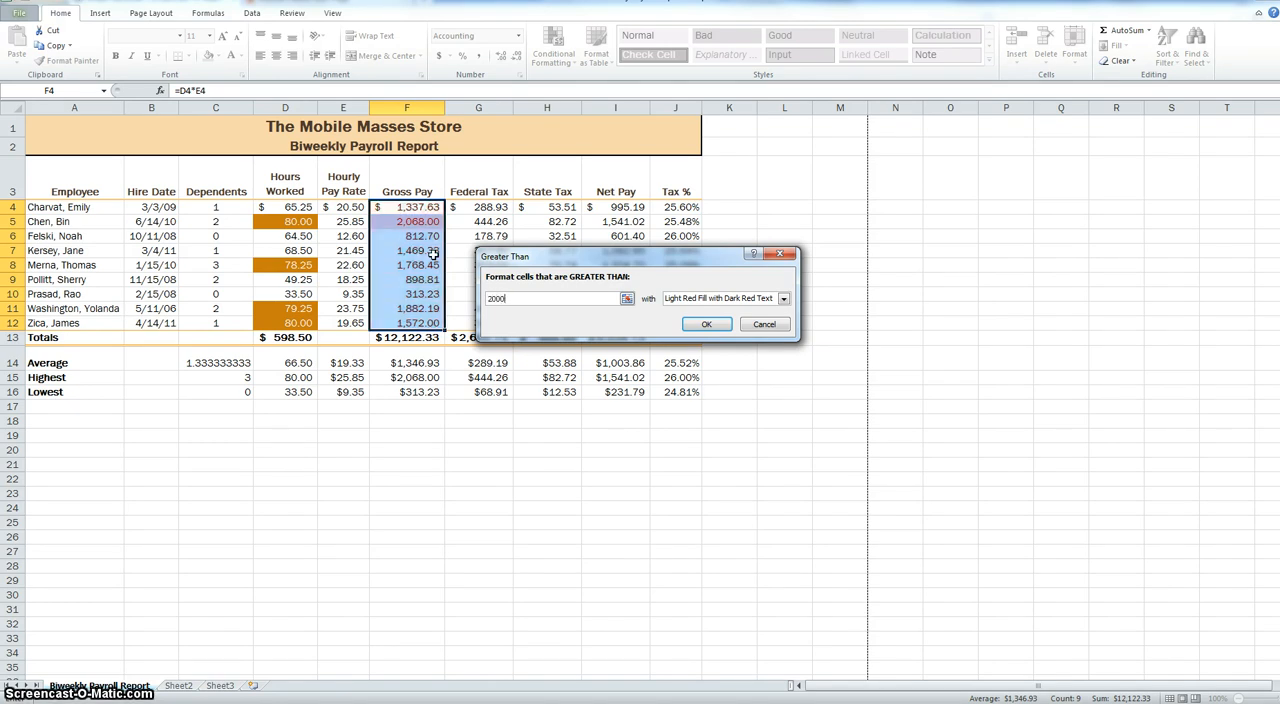
# - Look through the custom format options for the Gross Pay rule, and cancel the rule
pyautogui.click(783, 298)
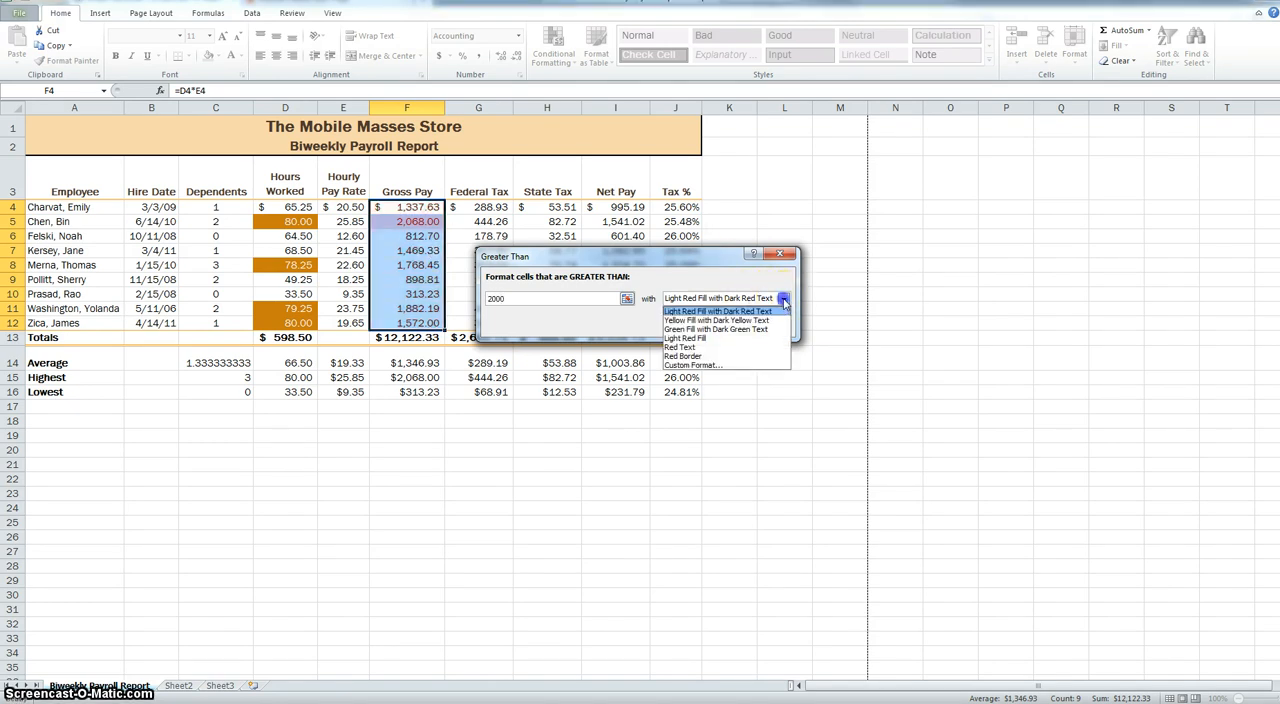
pyautogui.click(697, 366)
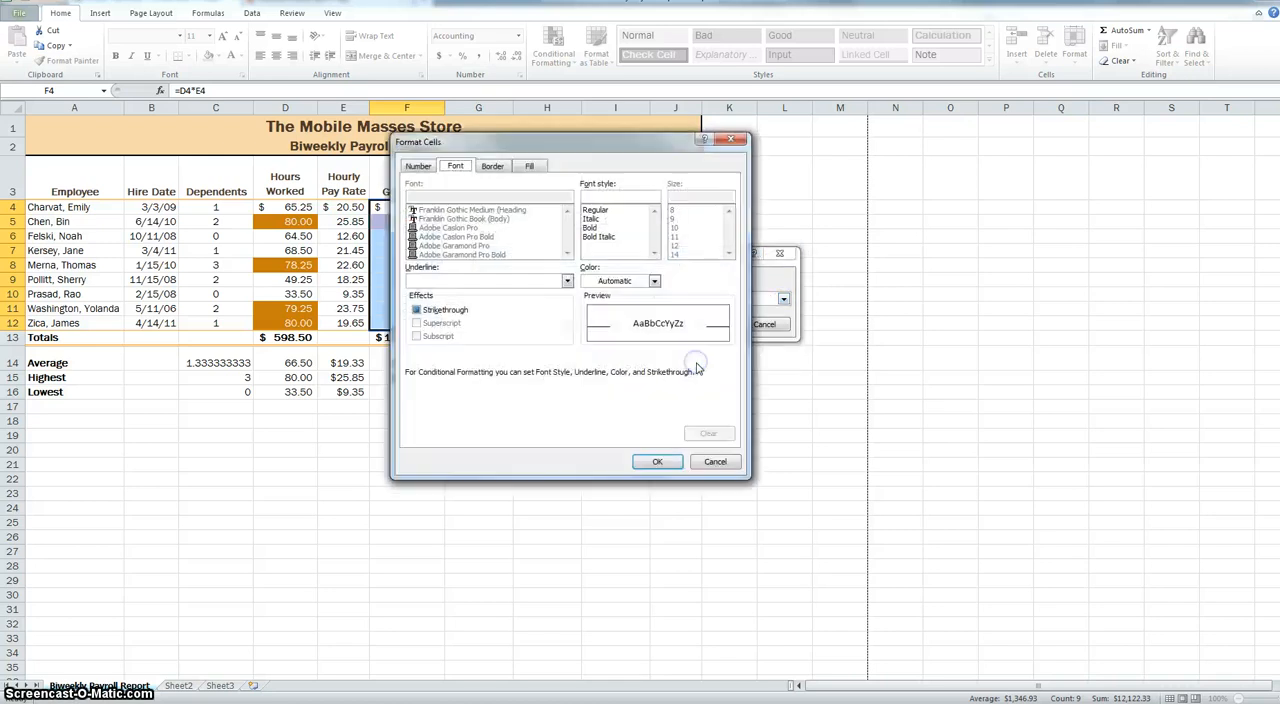
pyautogui.click(418, 166)
pyautogui.click(455, 166)
pyautogui.click(529, 166)
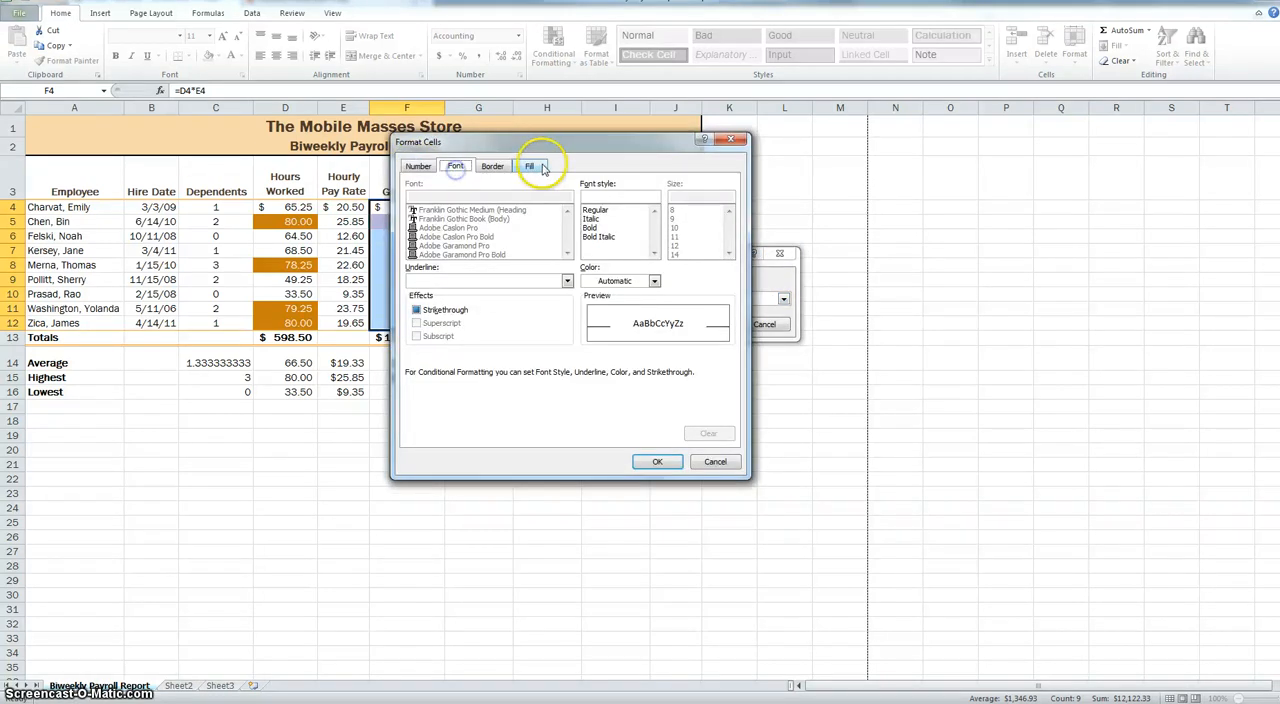
pyautogui.click(715, 462)
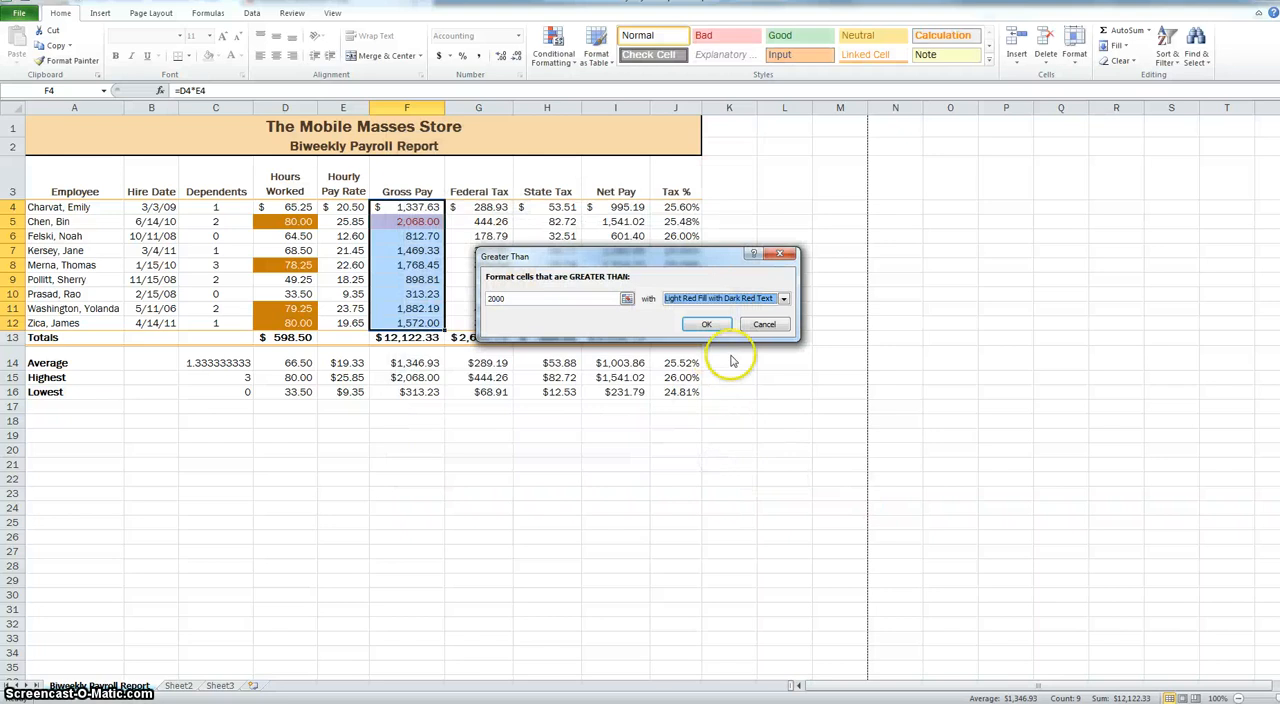
pyautogui.click(764, 324)
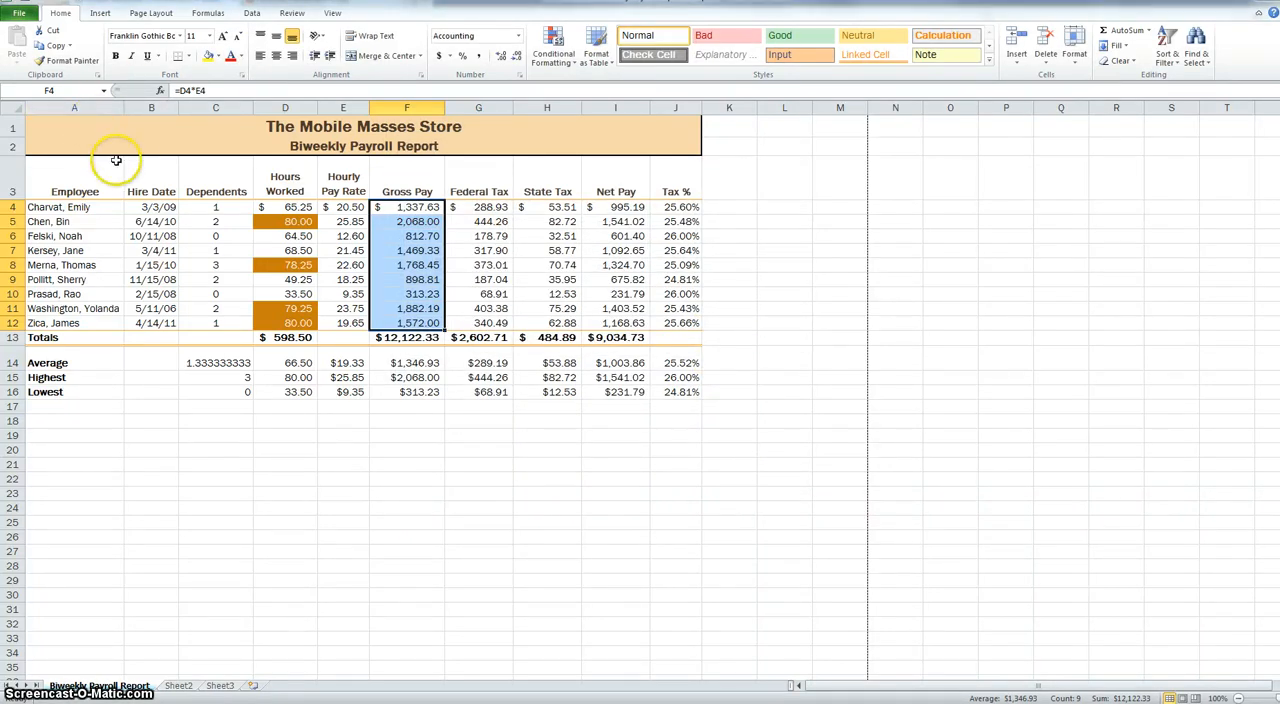
# - Try a Duplicate Values highlight rule on the column headings A3:J3, and cancel it
pyautogui.moveTo(109, 160); pyautogui.dragTo(676, 190)
pyautogui.click(553, 50)
pyautogui.moveTo(600, 85)
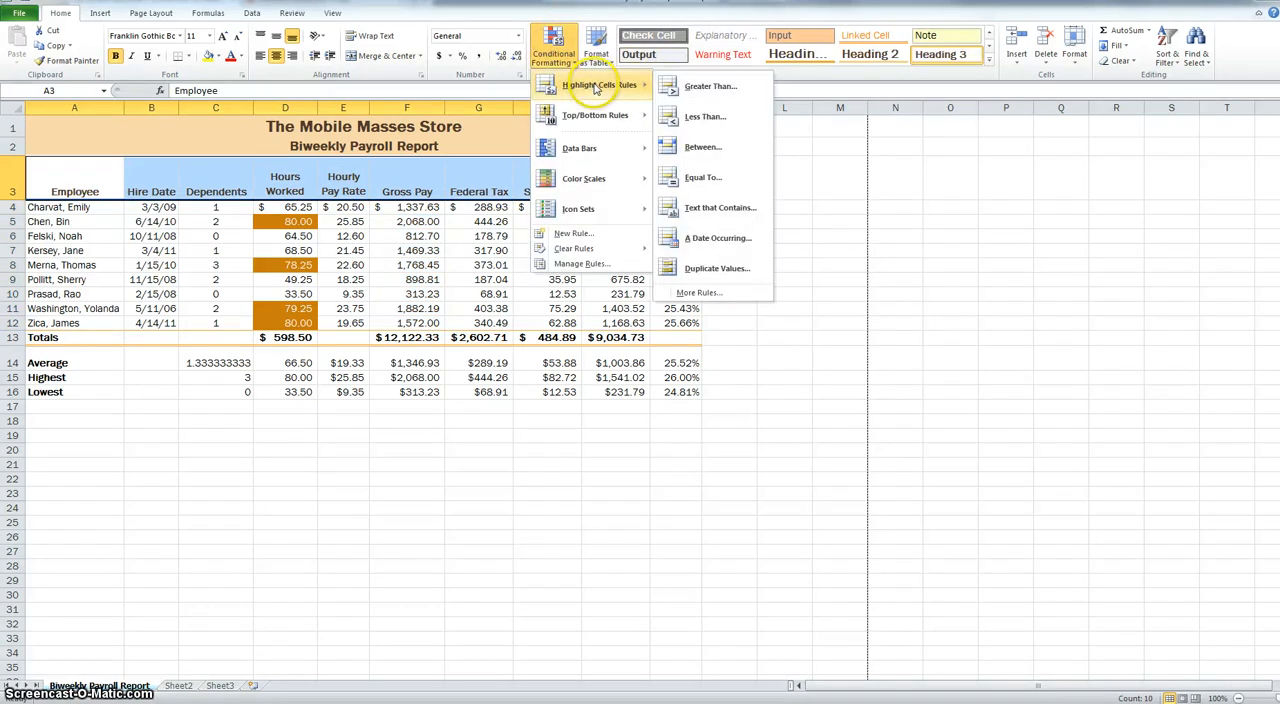
pyautogui.click(716, 268)
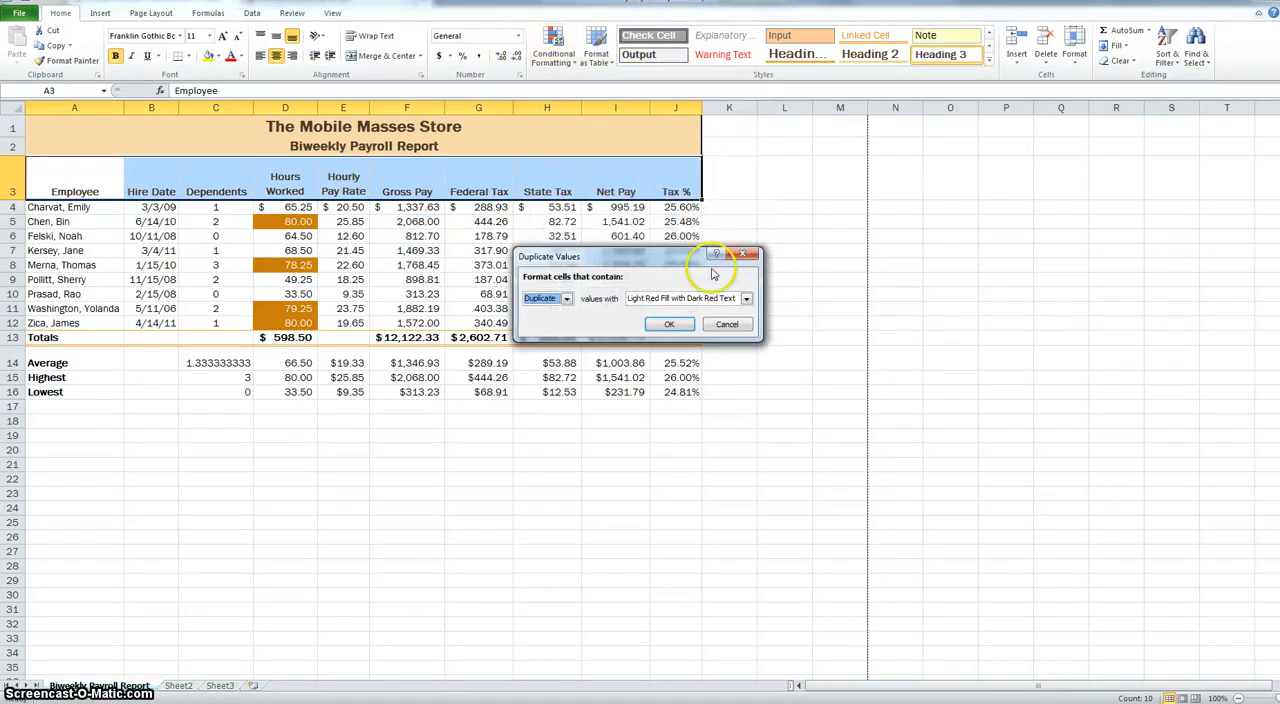
pyautogui.click(566, 299)
pyautogui.click(560, 311)
pyautogui.moveTo(601, 258); pyautogui.dragTo(481, 271)
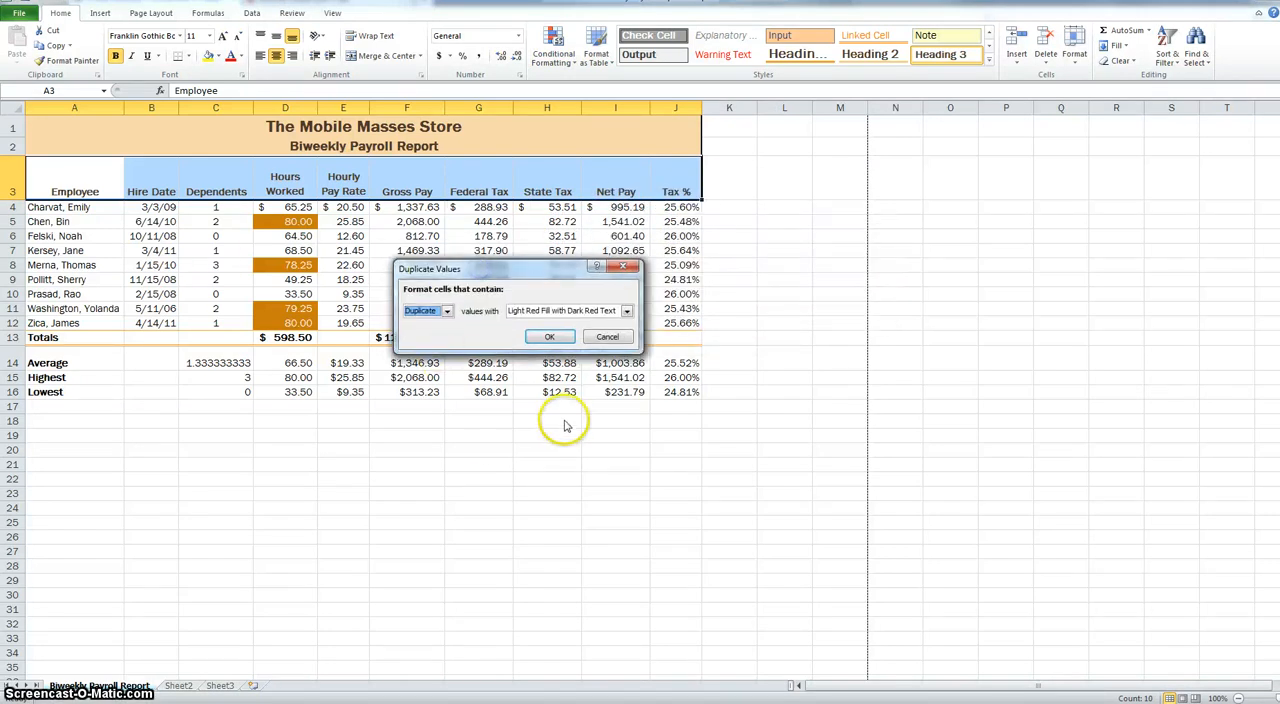
pyautogui.click(612, 337)
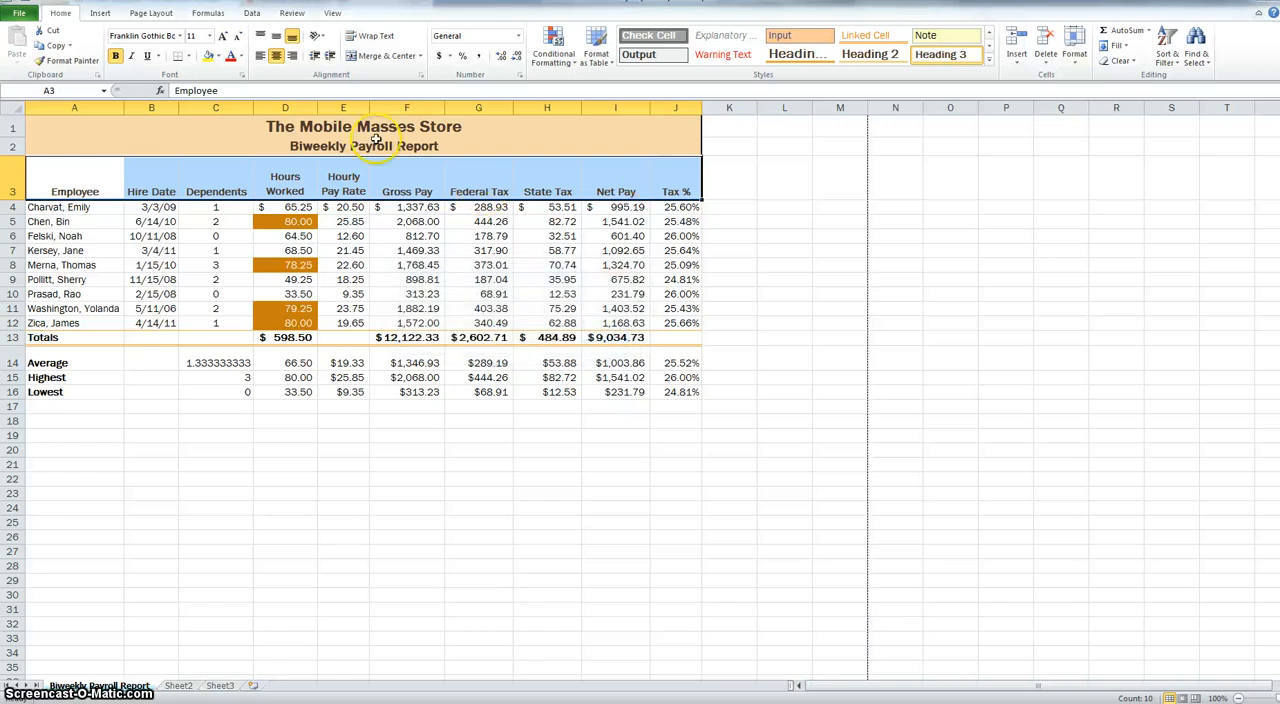
# - Enter a duplicate label "Lowest" in cell A17 below the existing summary labels
pyautogui.click(62, 408)
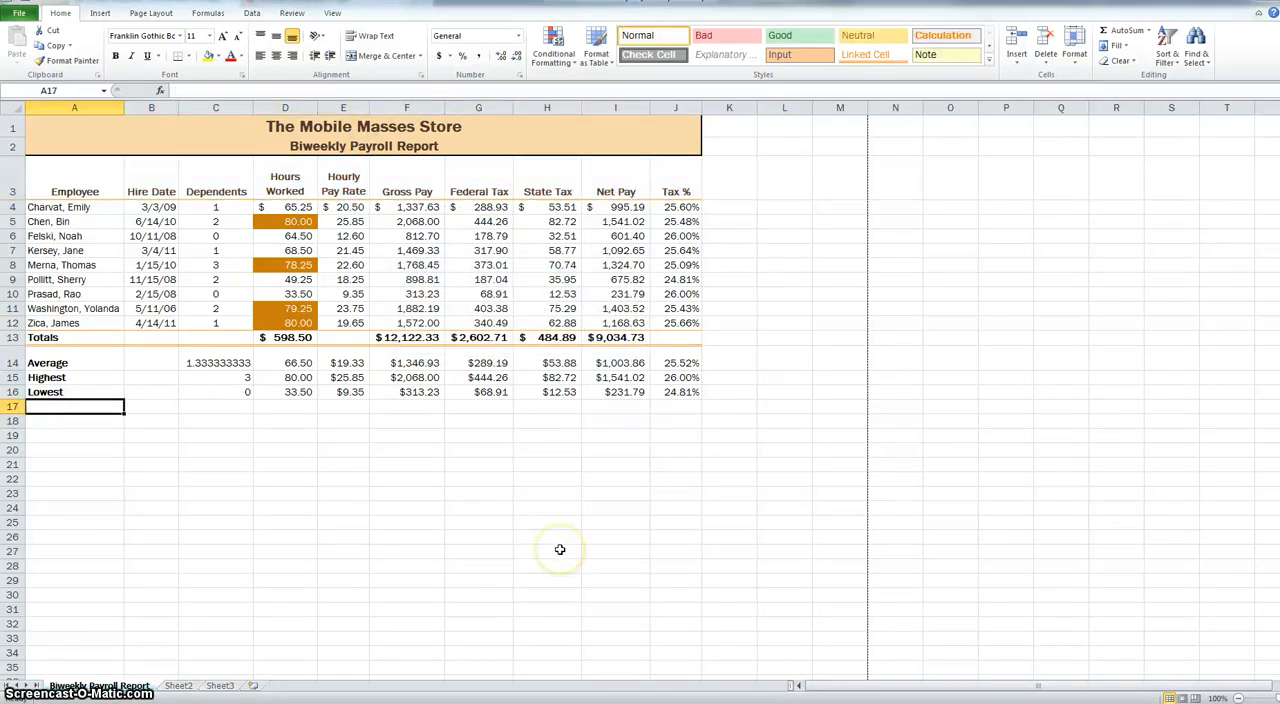
pyautogui.write('Lowest')
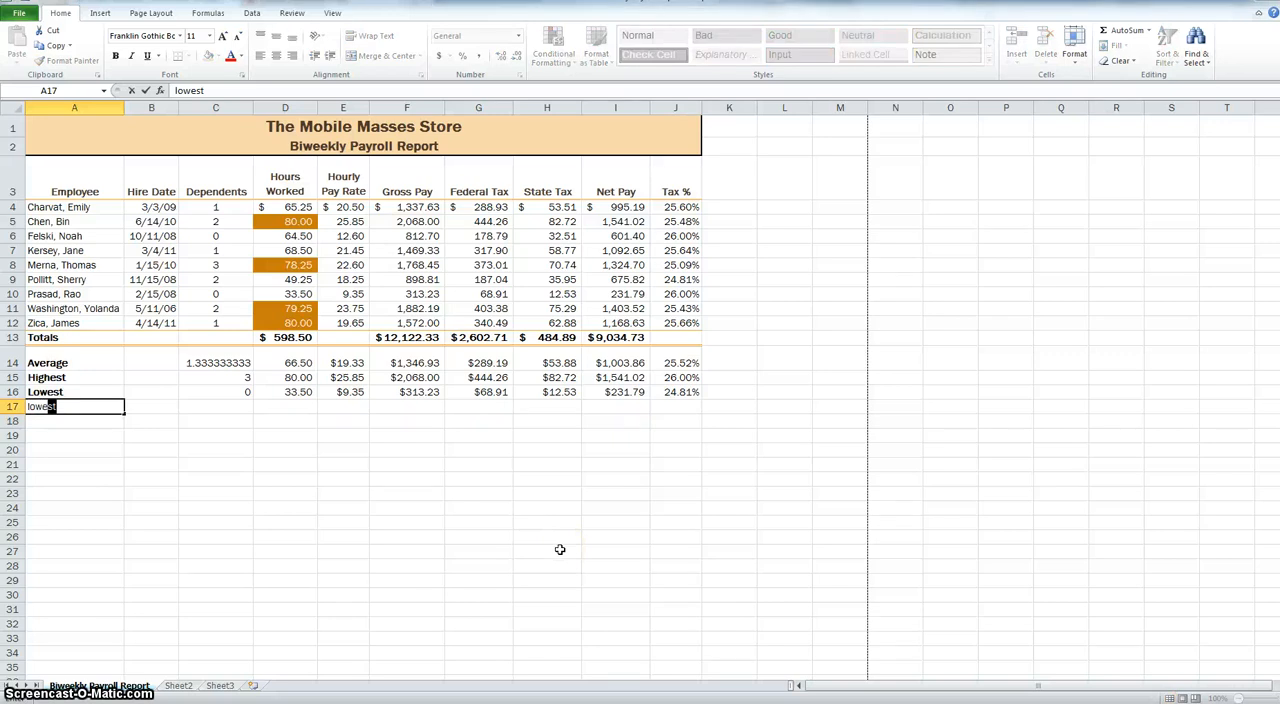
pyautogui.press('Return')
# - Preview duplicate-value highlighting on labels A14:A17, cancel the rule, and clear the extra label from A17
pyautogui.moveTo(60, 362); pyautogui.dragTo(86, 403)
pyautogui.click(553, 48)
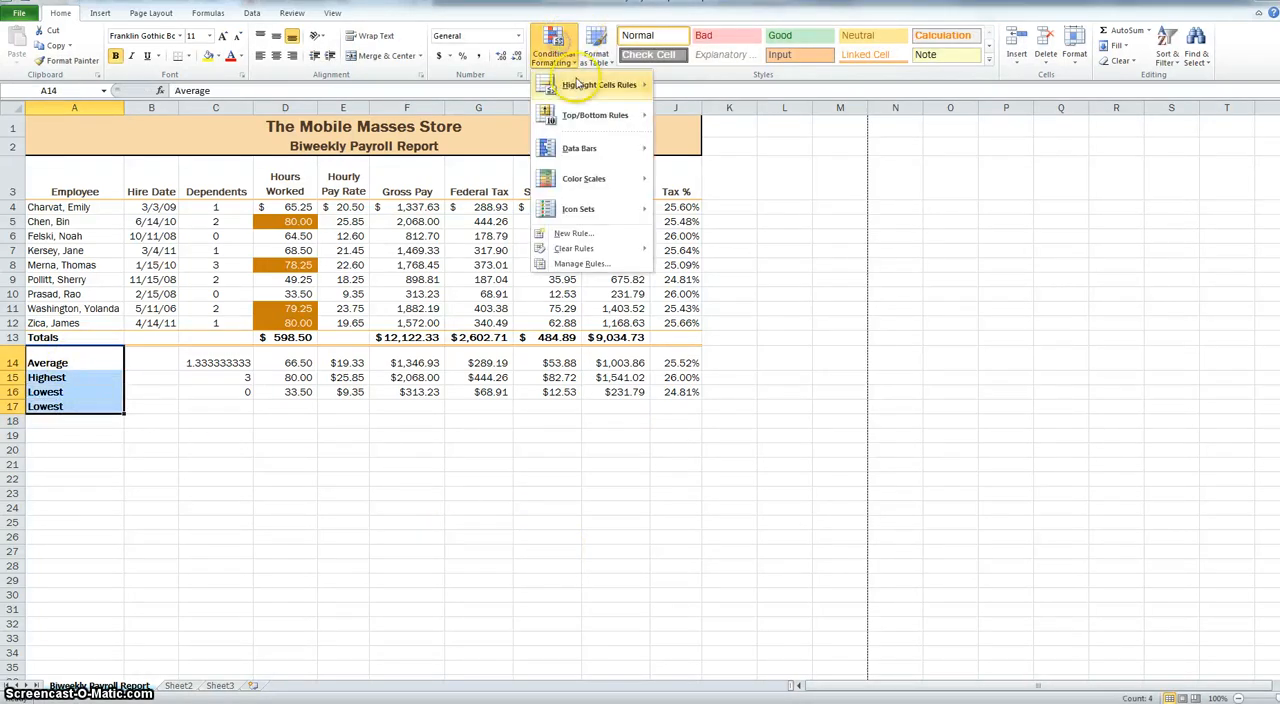
pyautogui.moveTo(592, 86)
pyautogui.click(754, 270)
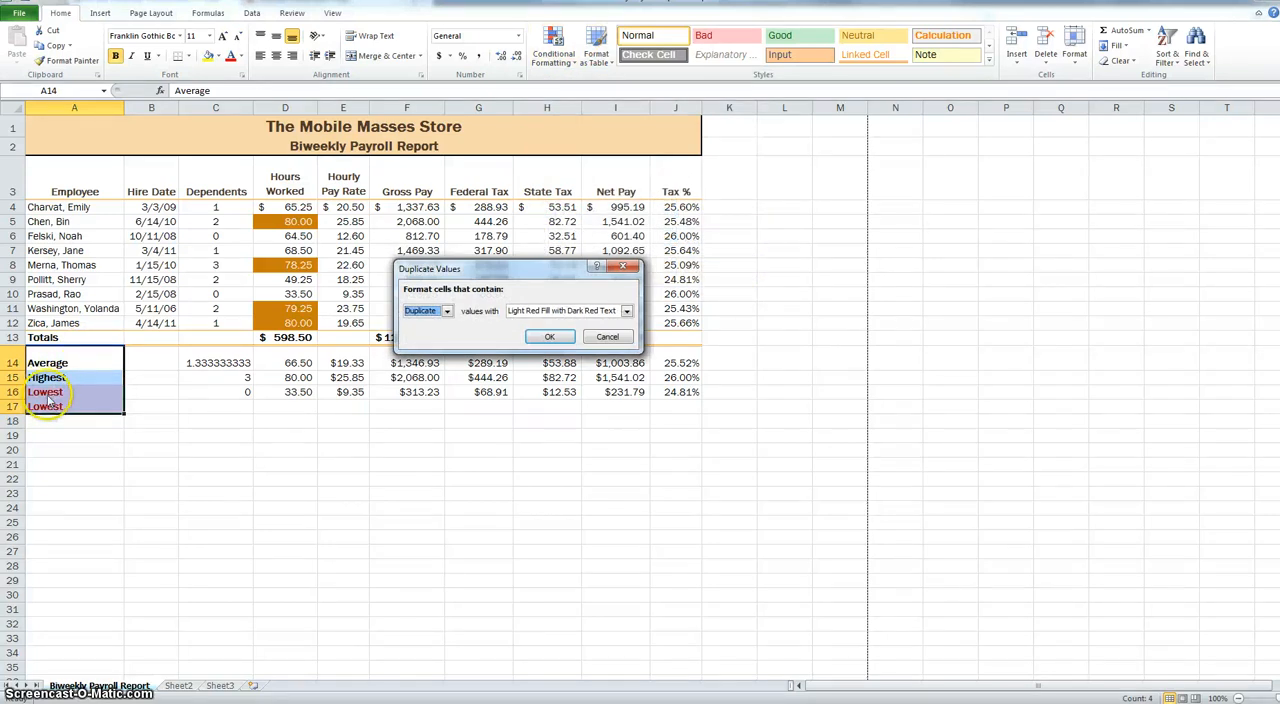
pyautogui.click(607, 336)
pyautogui.click(50, 407)
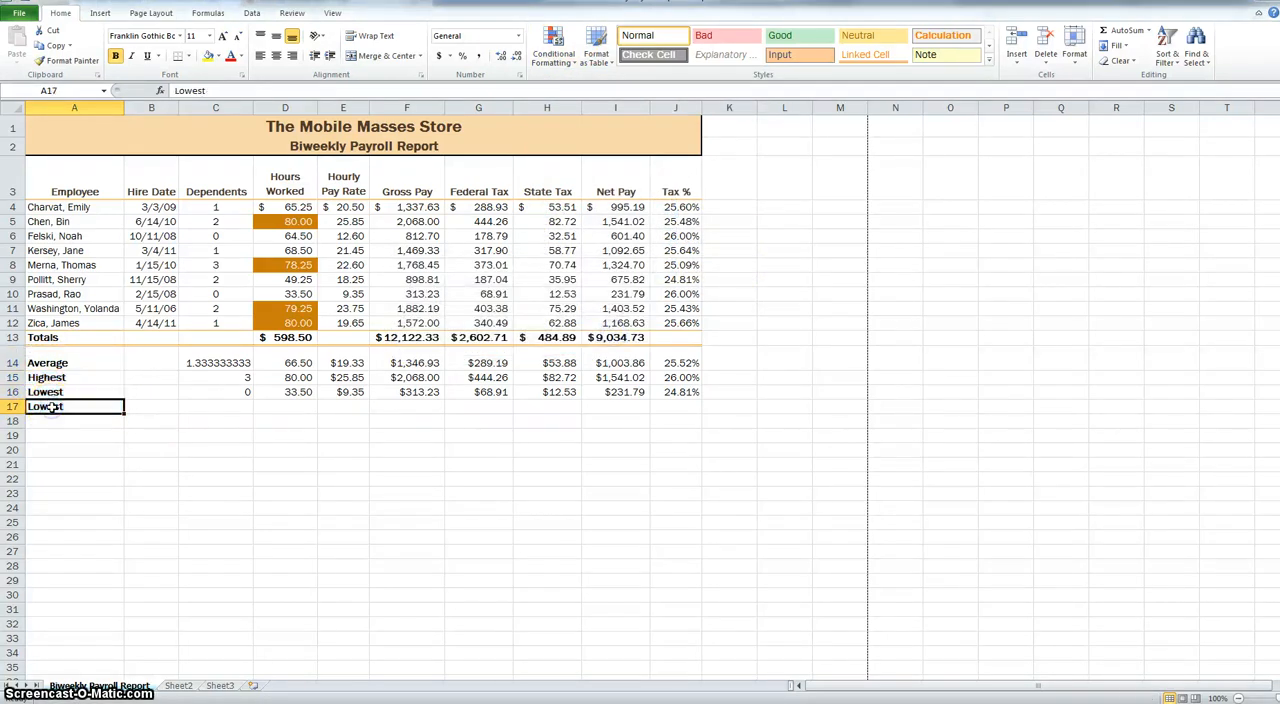
pyautogui.click(550, 48)
pyautogui.moveTo(593, 92)
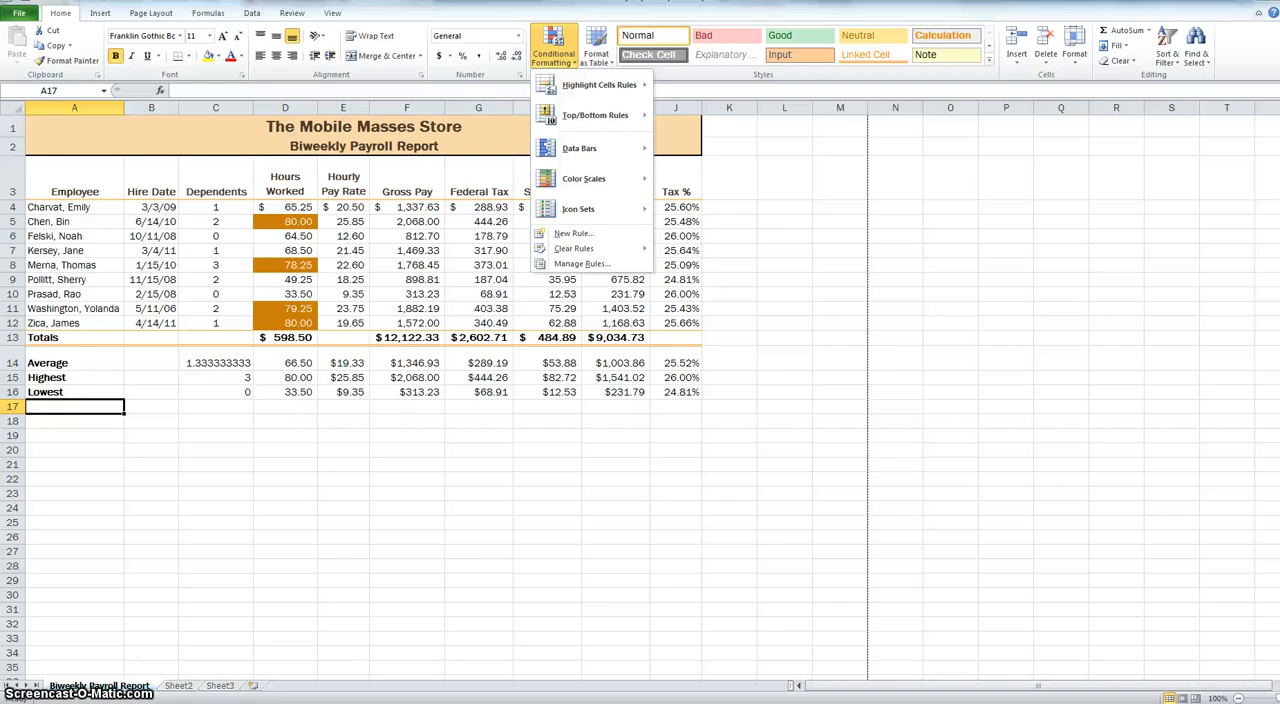
pyautogui.click(223, 481)
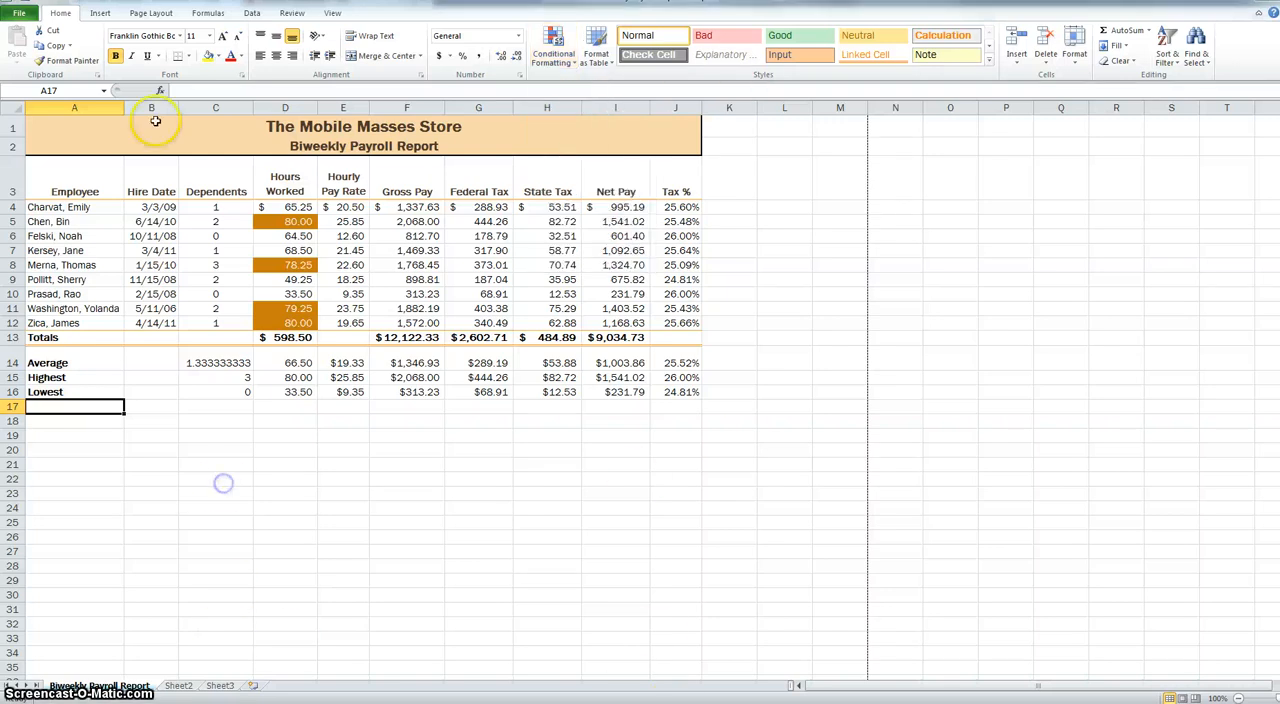
# - Select columns A through C together, display the width of column G, and clear the selection
pyautogui.click(100, 107)
pyautogui.moveTo(100, 107); pyautogui.dragTo(216, 107)
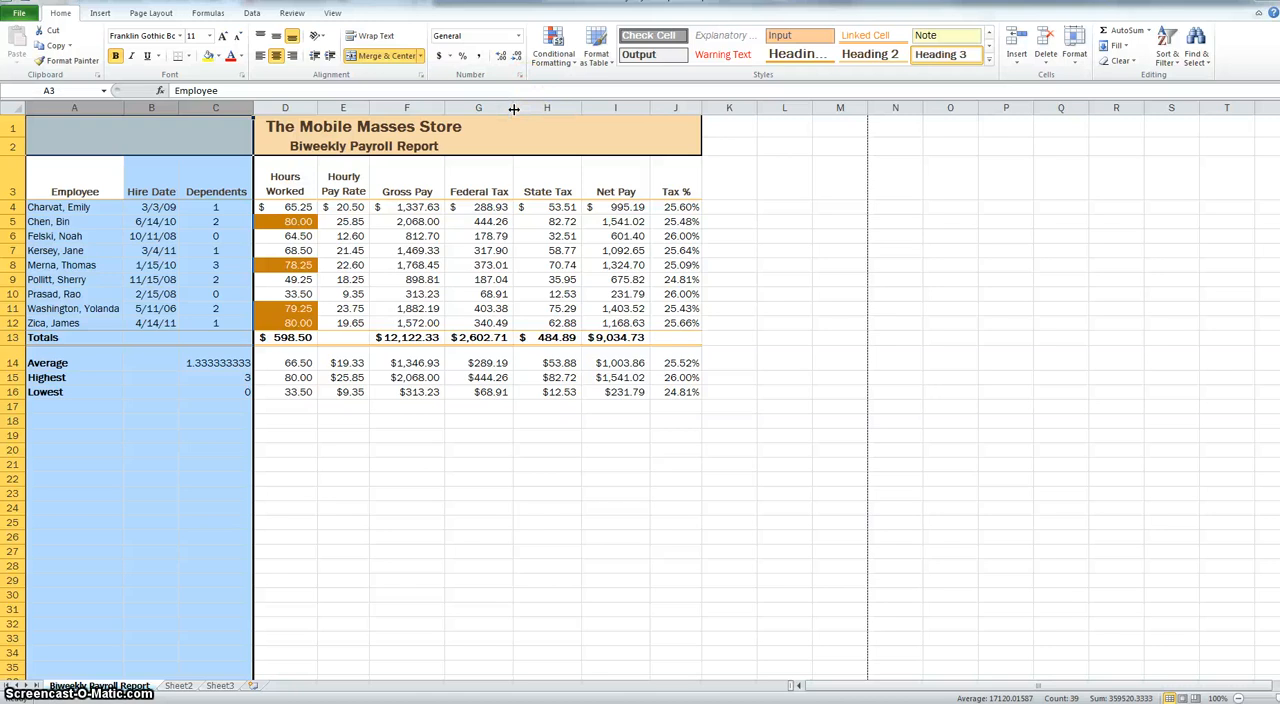
pyautogui.moveTo(513, 108); pyautogui.dragTo(513, 108)
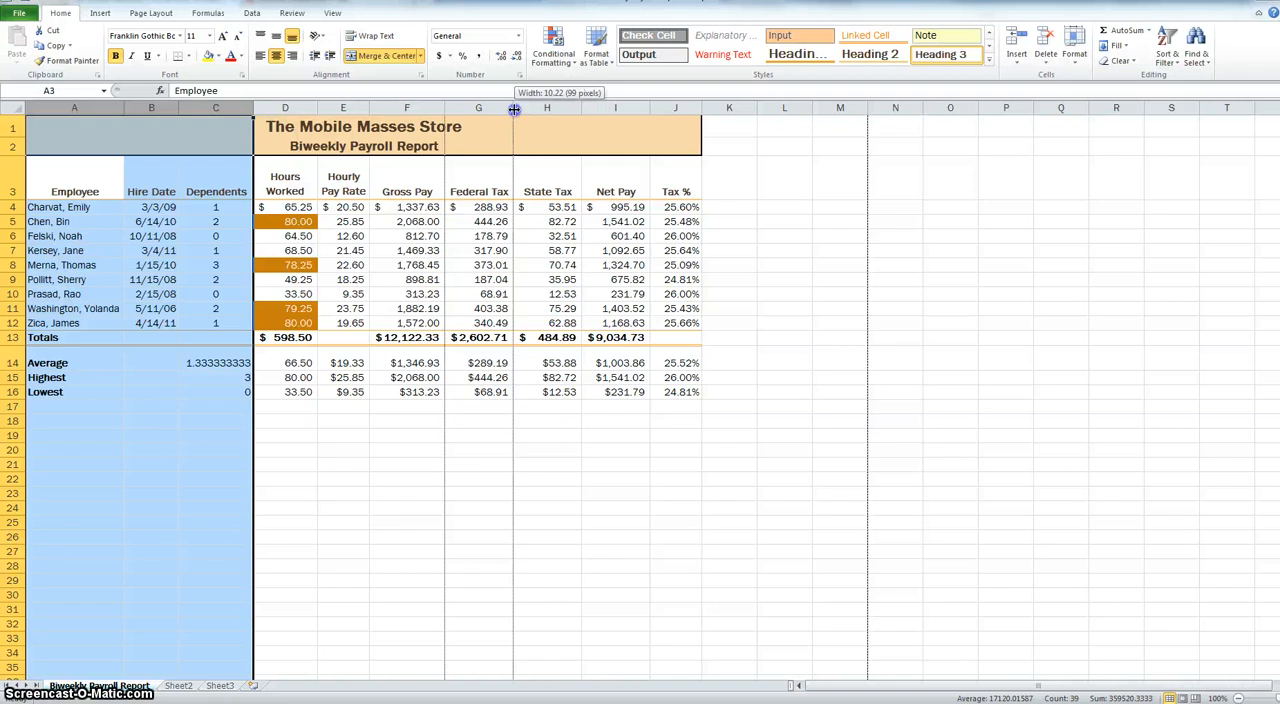
pyautogui.moveTo(514, 108); pyautogui.dragTo(514, 108)
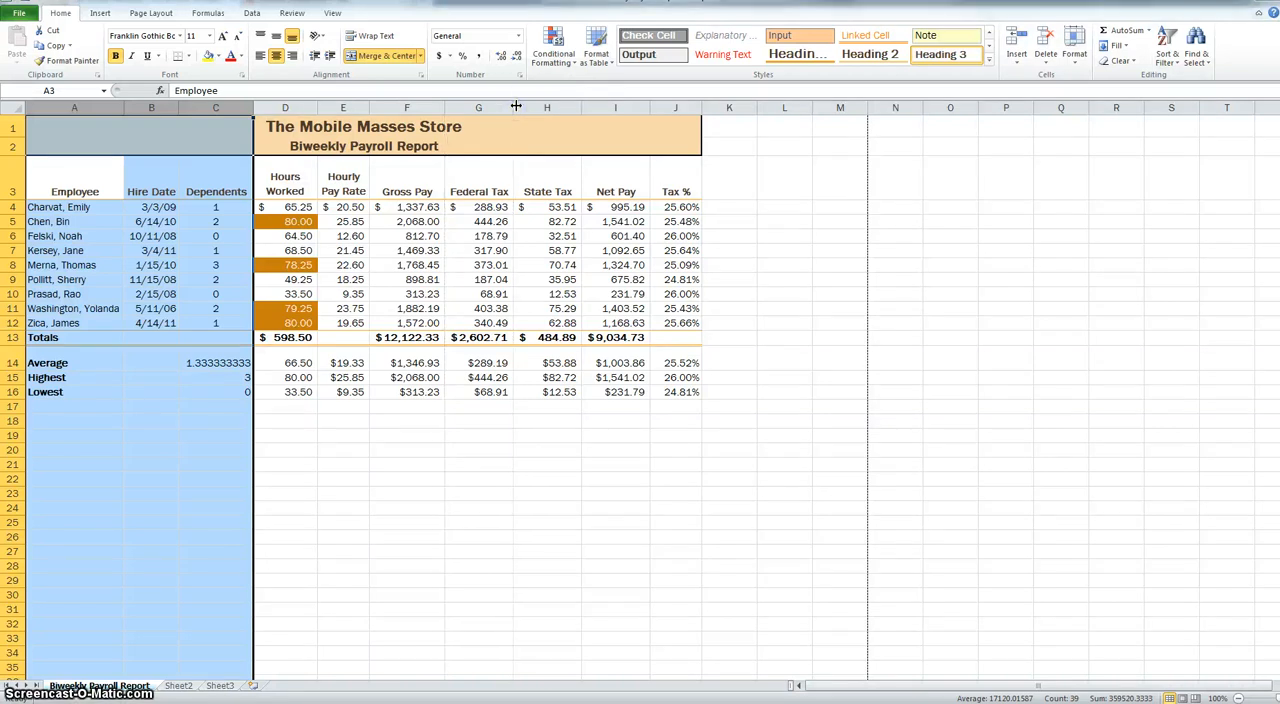
pyautogui.click(415, 236)
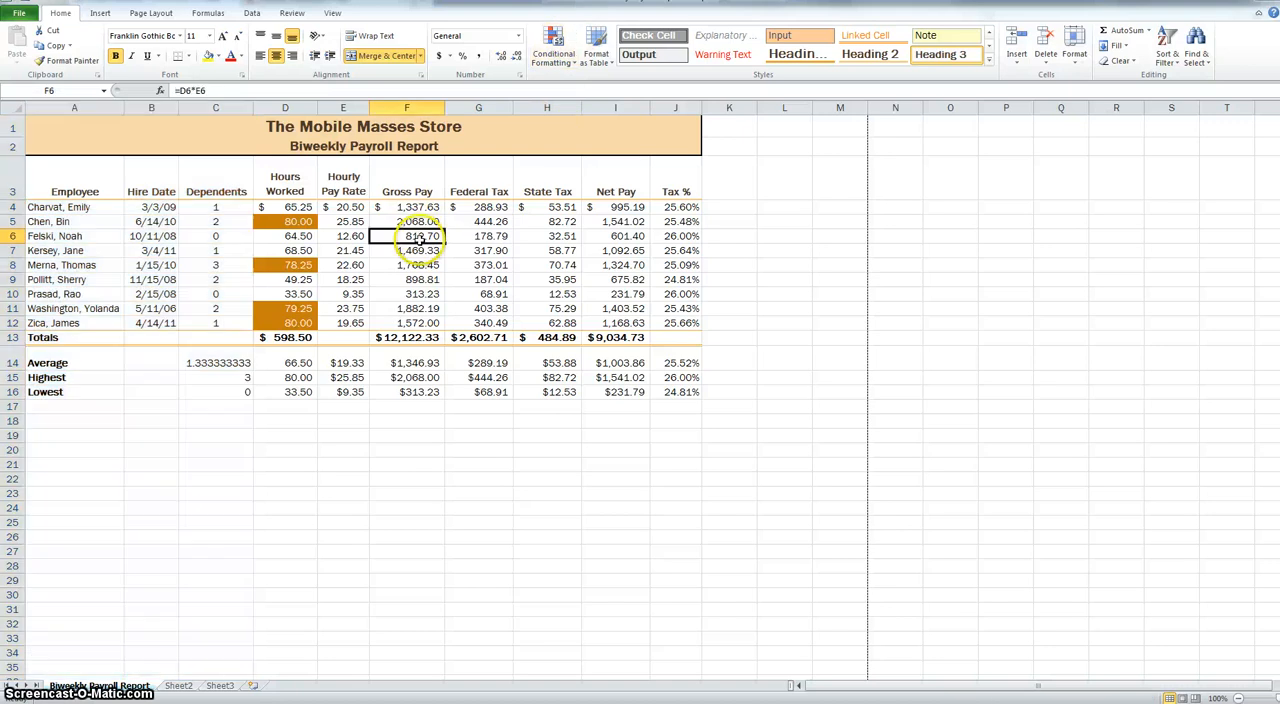
pyautogui.moveTo(159, 104); pyautogui.dragTo(239, 101)
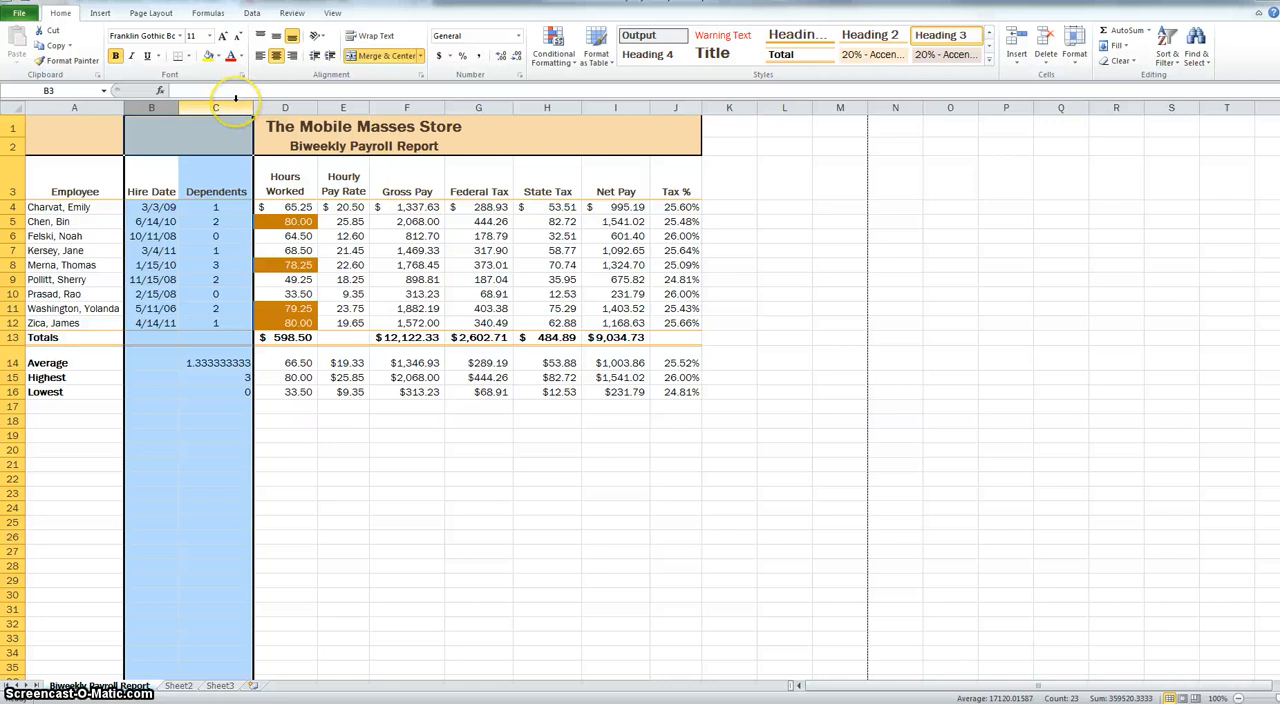
pyautogui.click(343, 207)
pyautogui.moveTo(290, 104); pyautogui.dragTo(344, 100)
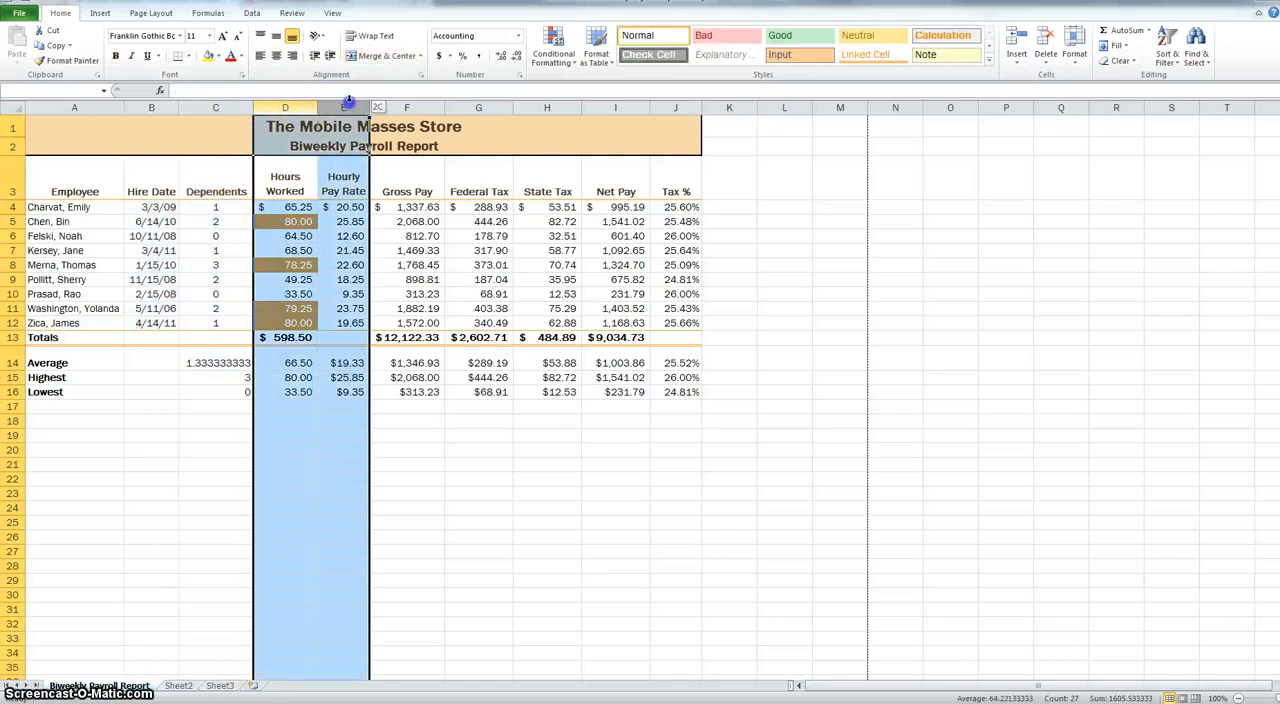
pyautogui.keyDown('ctrl'); pyautogui.click(683, 105); pyautogui.keyUp('ctrl')
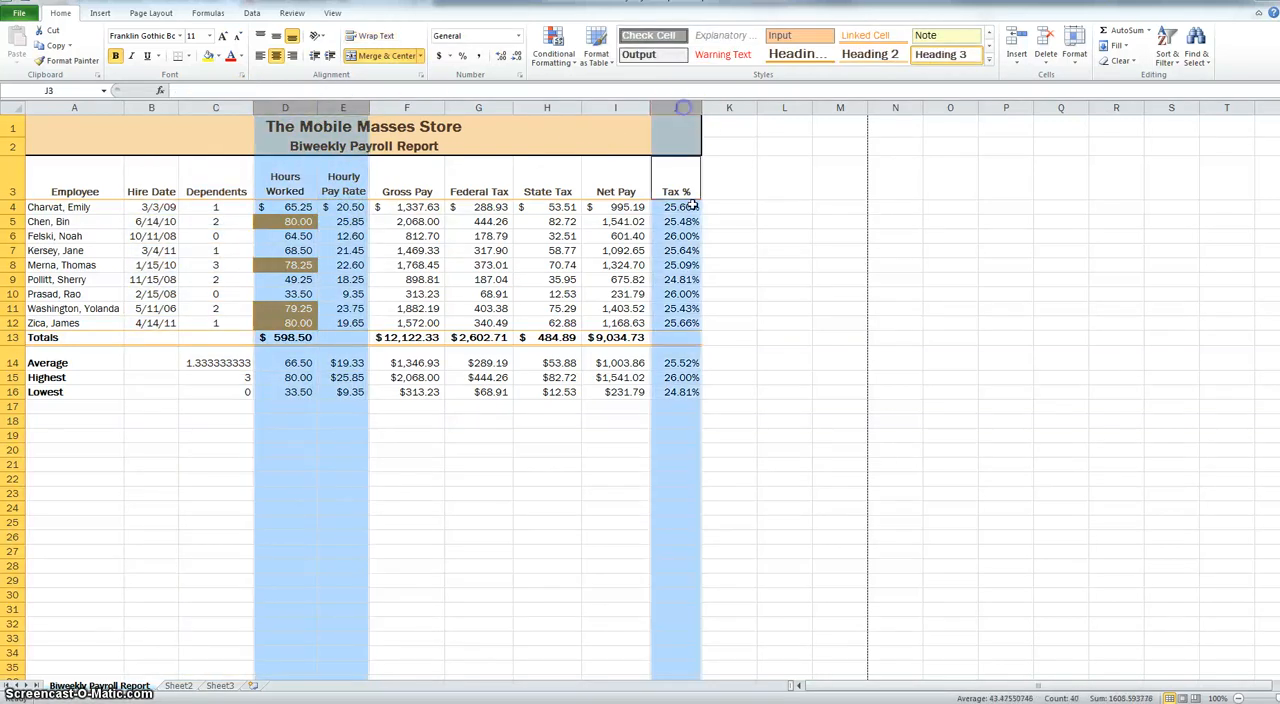
pyautogui.click(760, 392)
# - Select the non-adjacent columns D, E and J, and resize them together to one common width
pyautogui.moveTo(301, 106); pyautogui.dragTo(344, 105)
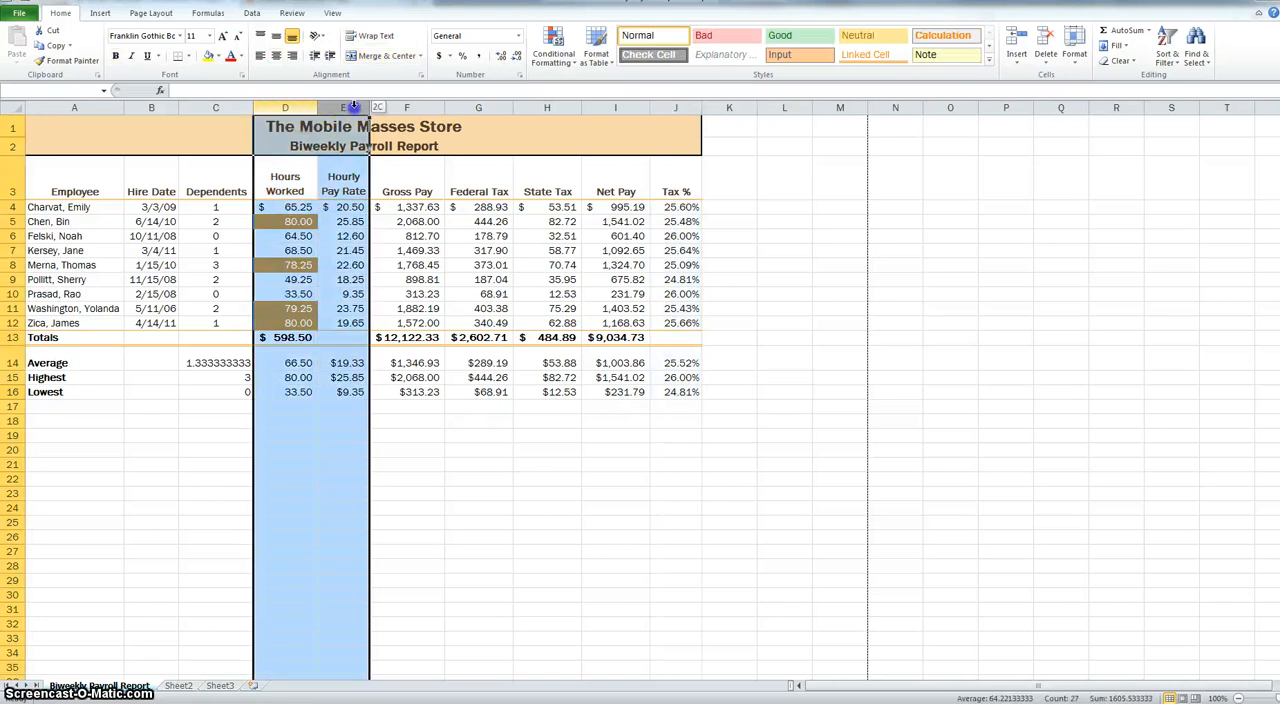
pyautogui.keyDown('ctrl'); pyautogui.click(684, 105); pyautogui.keyUp('ctrl')
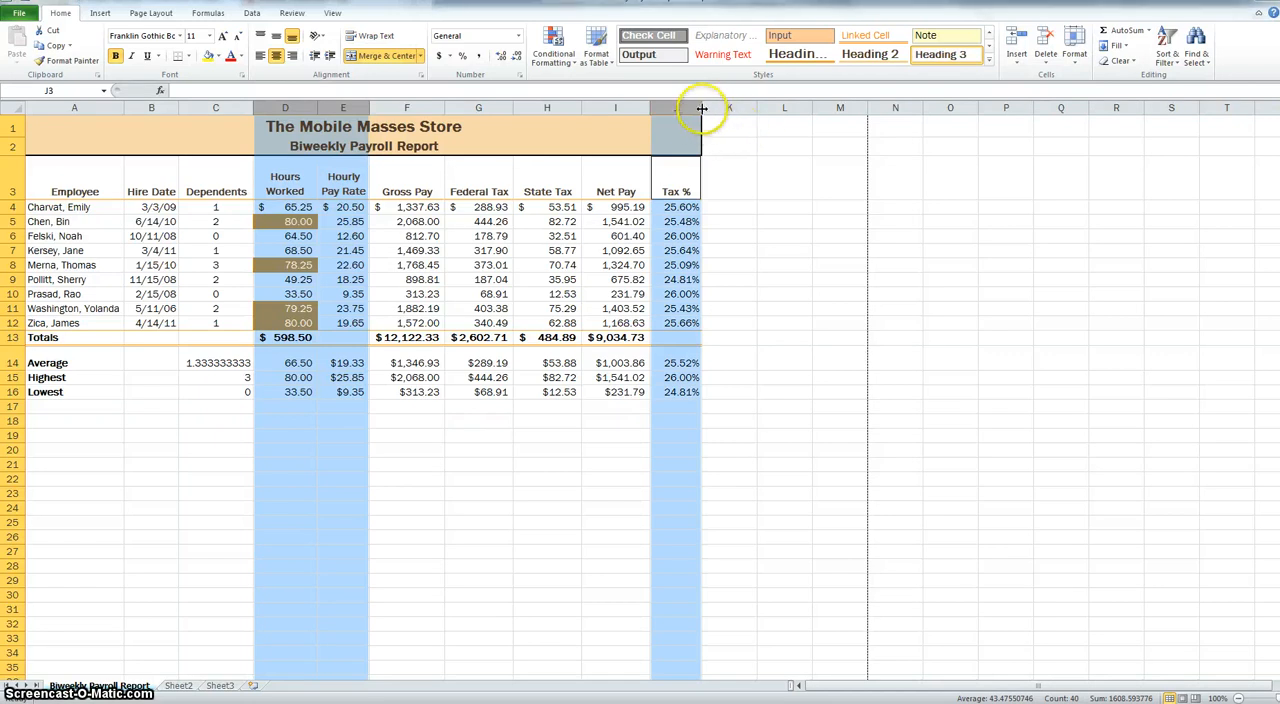
pyautogui.moveTo(702, 108); pyautogui.dragTo(707, 108)
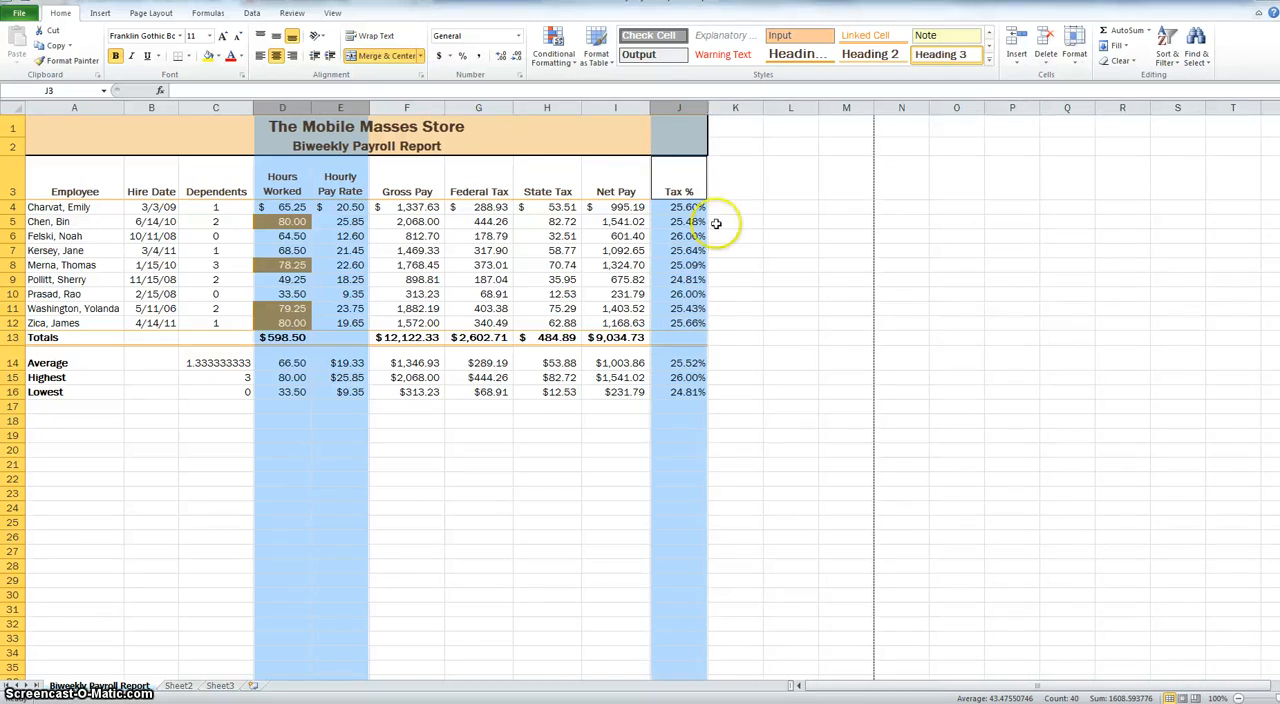
pyautogui.moveTo(275, 107); pyautogui.dragTo(323, 107)
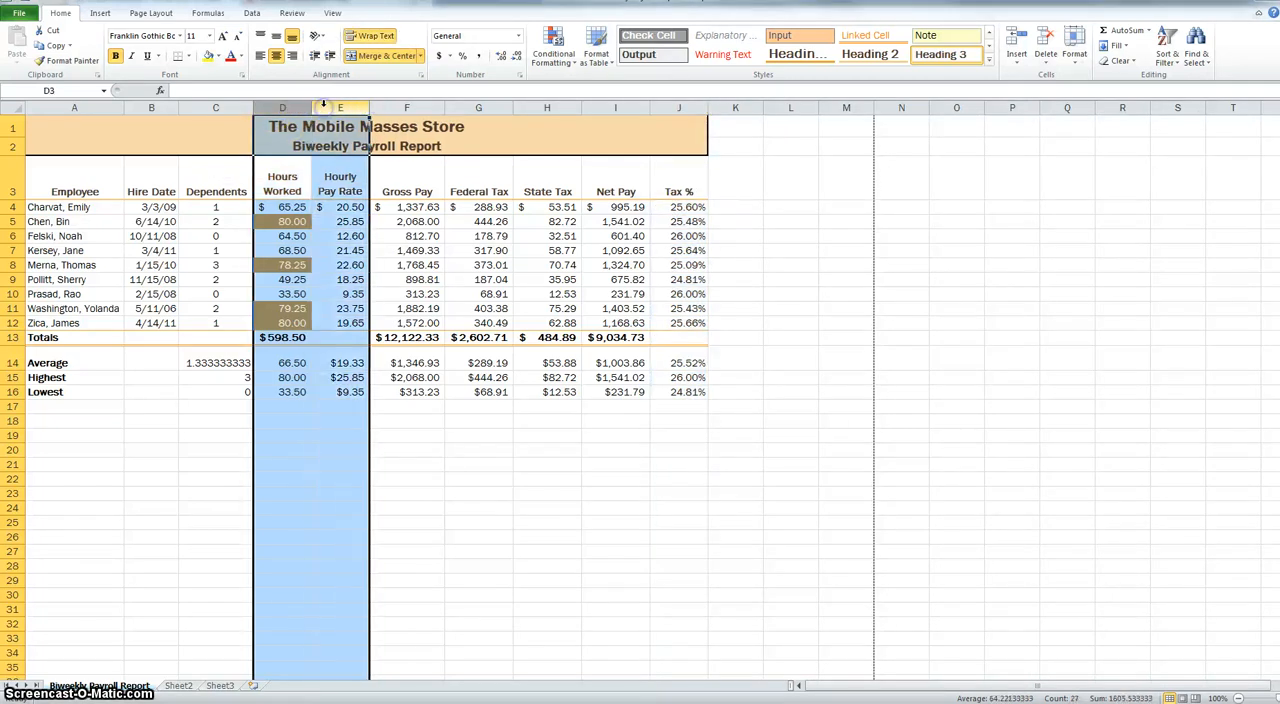
pyautogui.keyDown('ctrl'); pyautogui.click(682, 107); pyautogui.keyUp('ctrl')
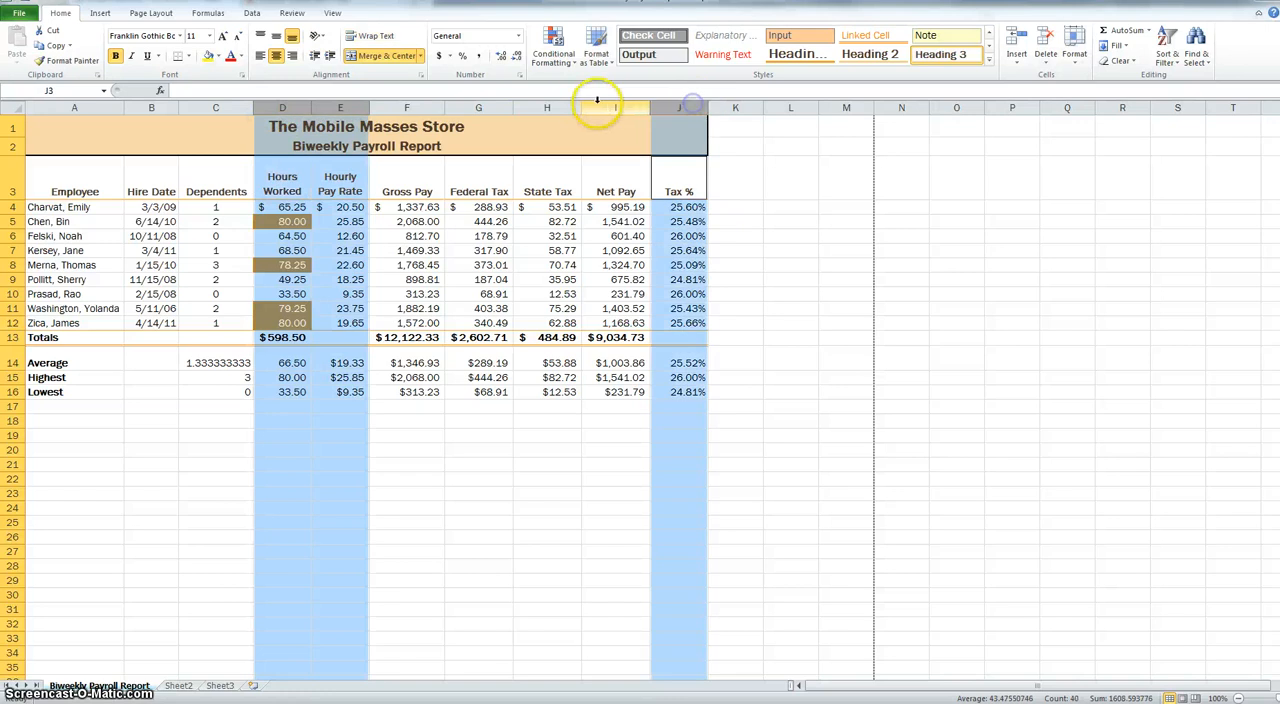
pyautogui.click(773, 237)
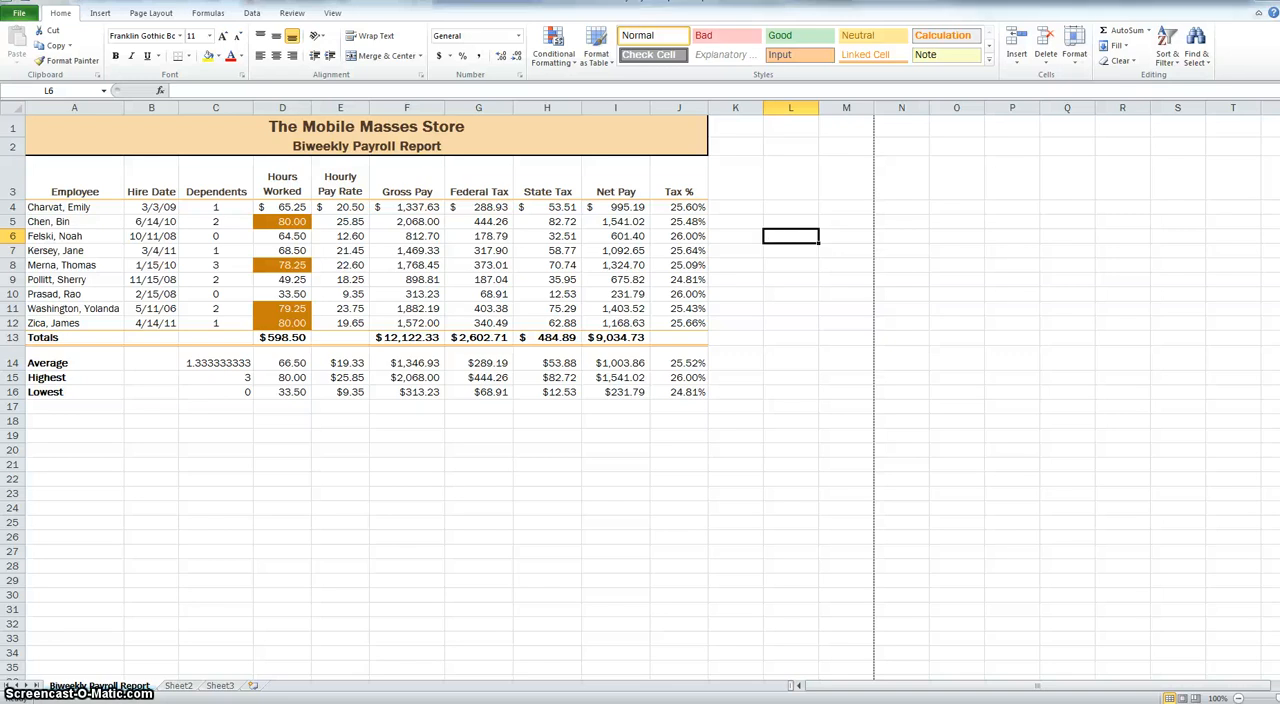
# - Slightly increase the height of heading row 3 and of the Average row 14
pyautogui.moveTo(19, 199); pyautogui.dragTo(21, 202)
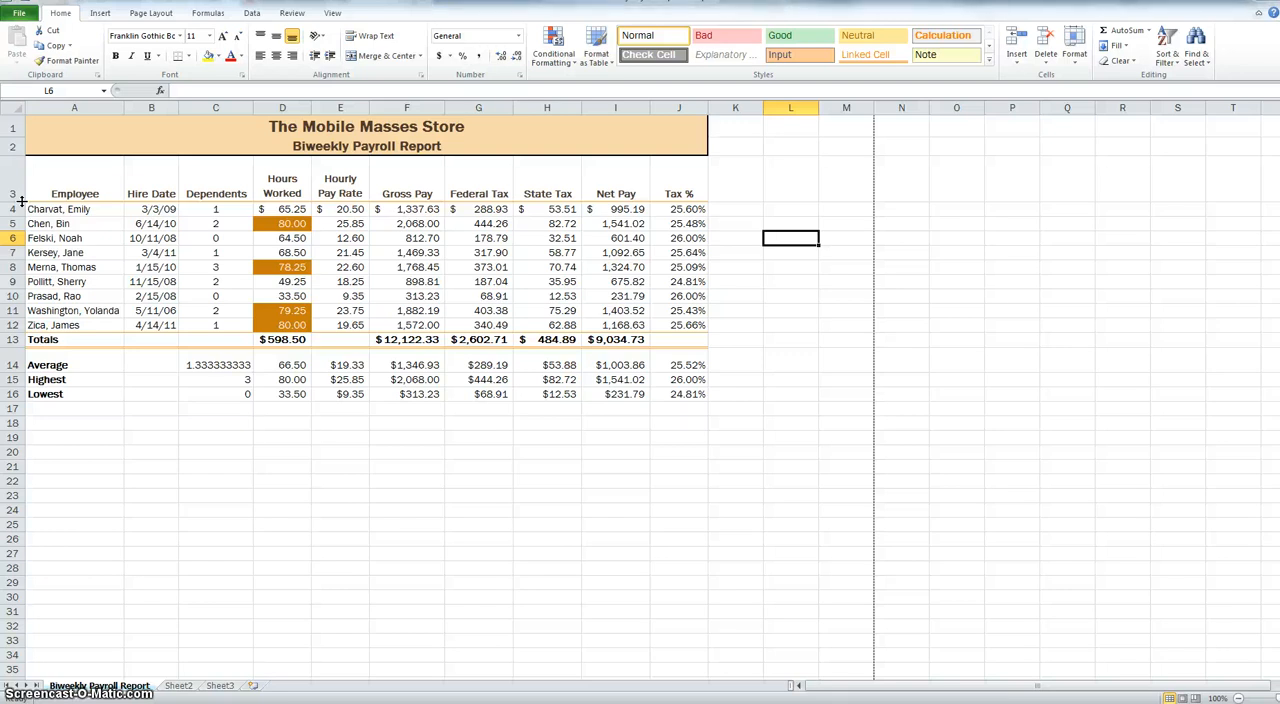
pyautogui.moveTo(10, 372); pyautogui.dragTo(13, 380)
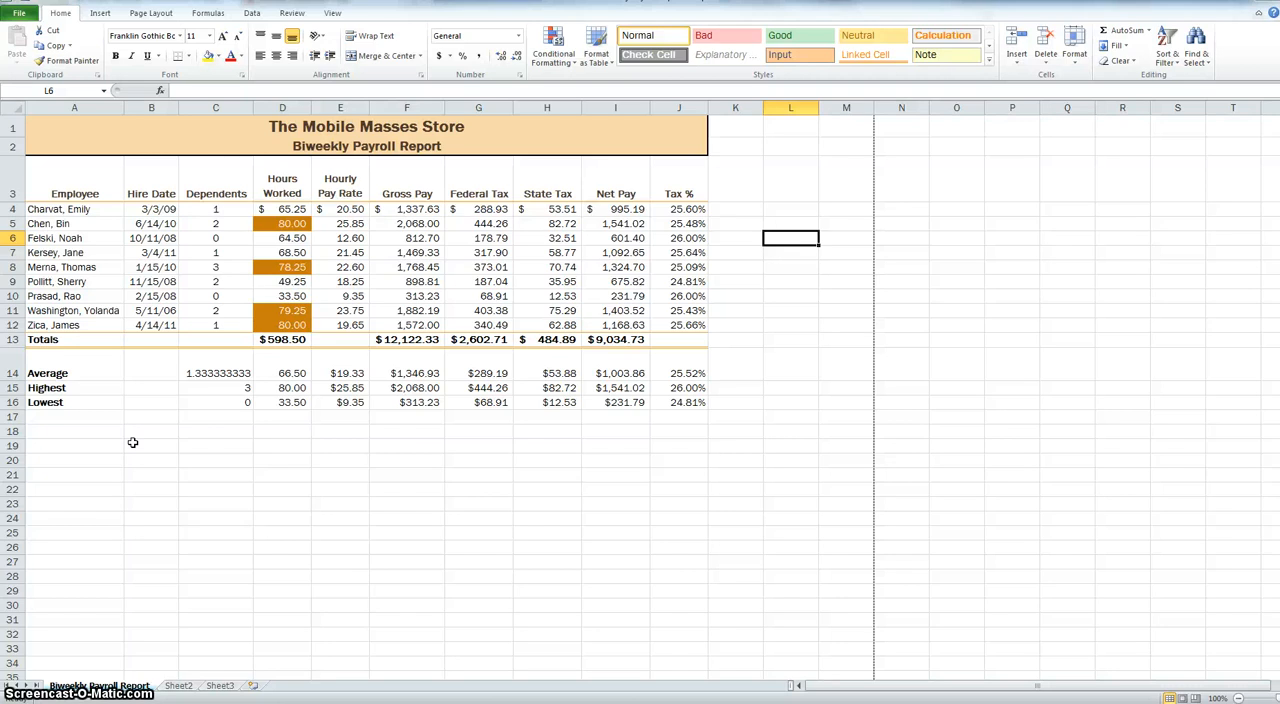
# - Look at the available row commands for row 11 and column commands for column B, and dismiss them
pyautogui.rightClick(13, 311)
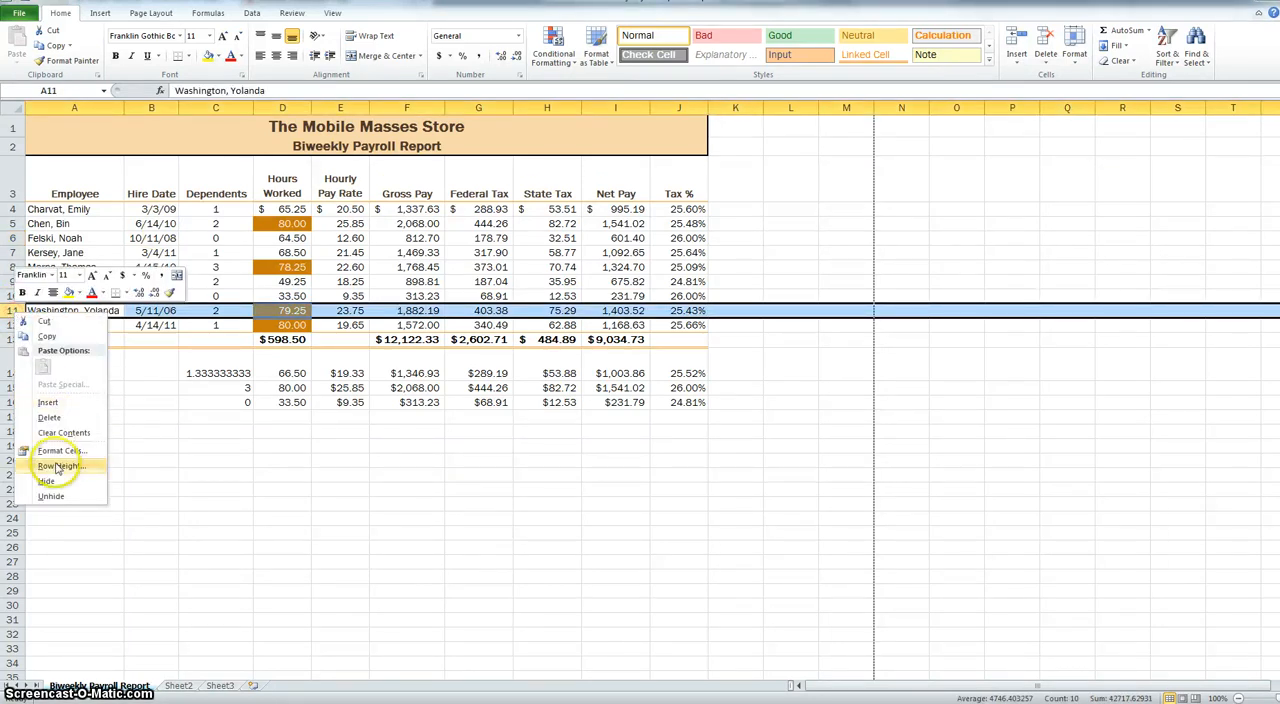
pyautogui.rightClick(151, 107)
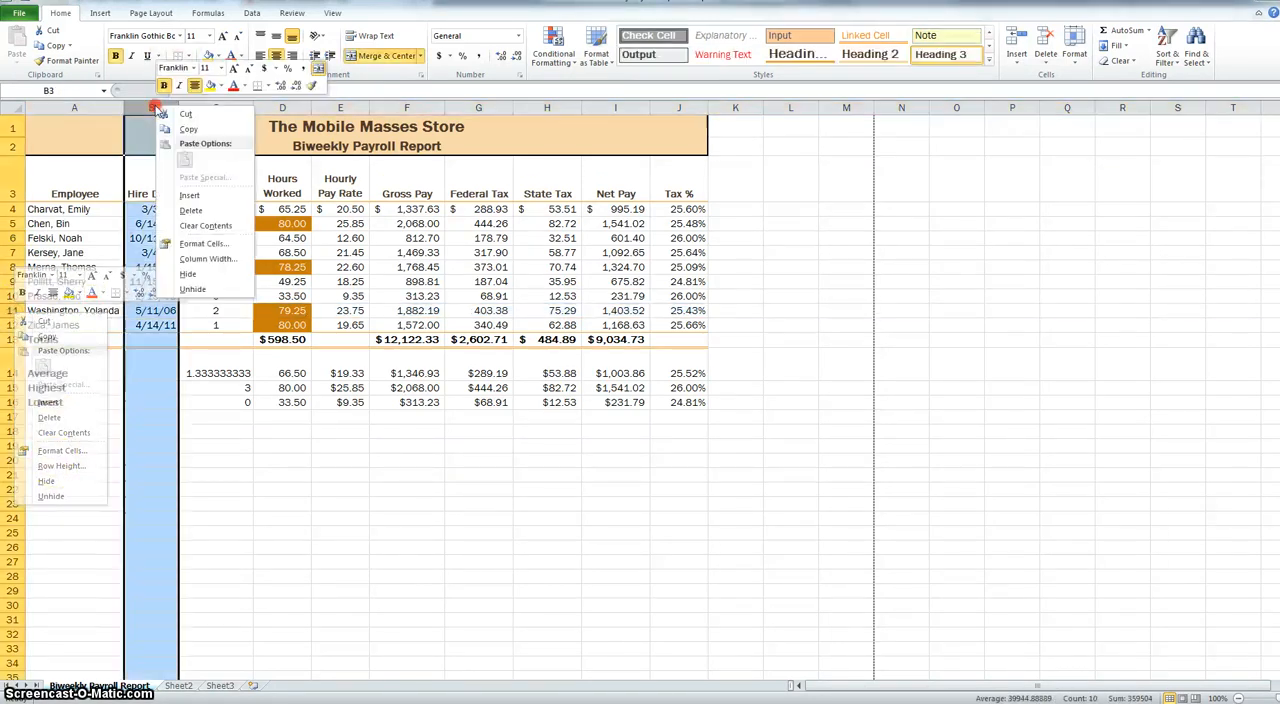
pyautogui.click(416, 555)
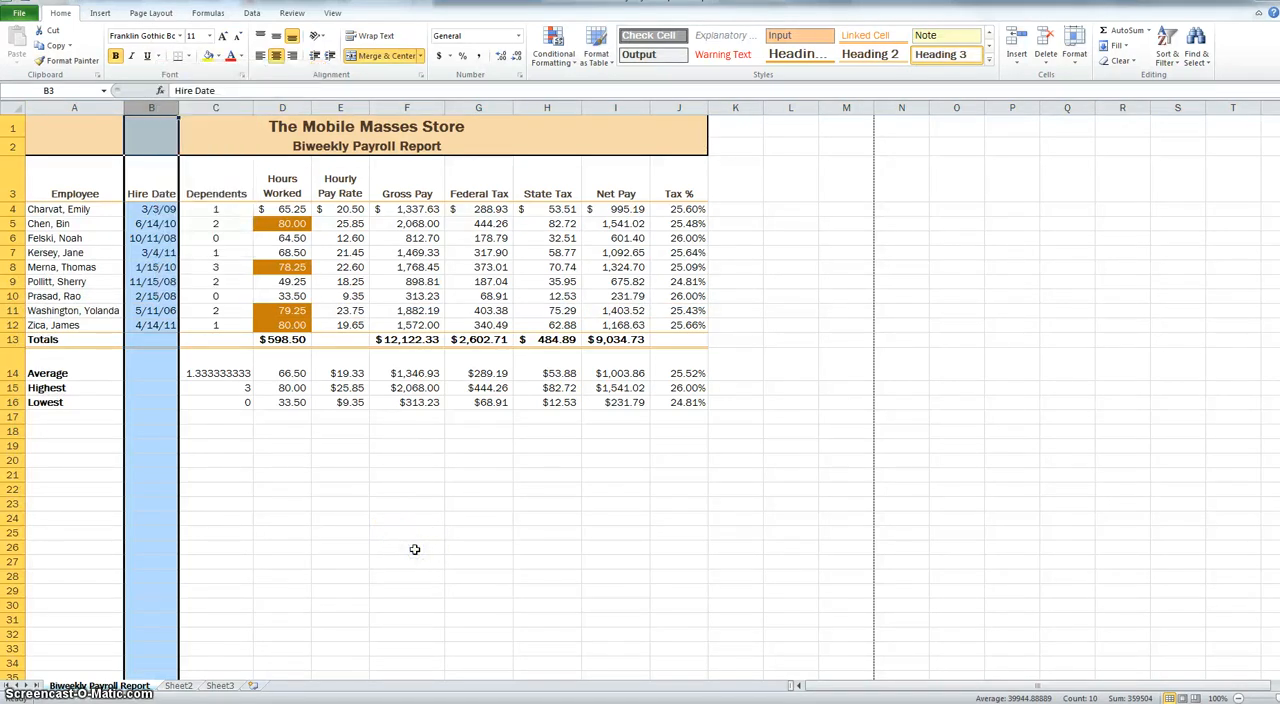
pyautogui.click(549, 488)
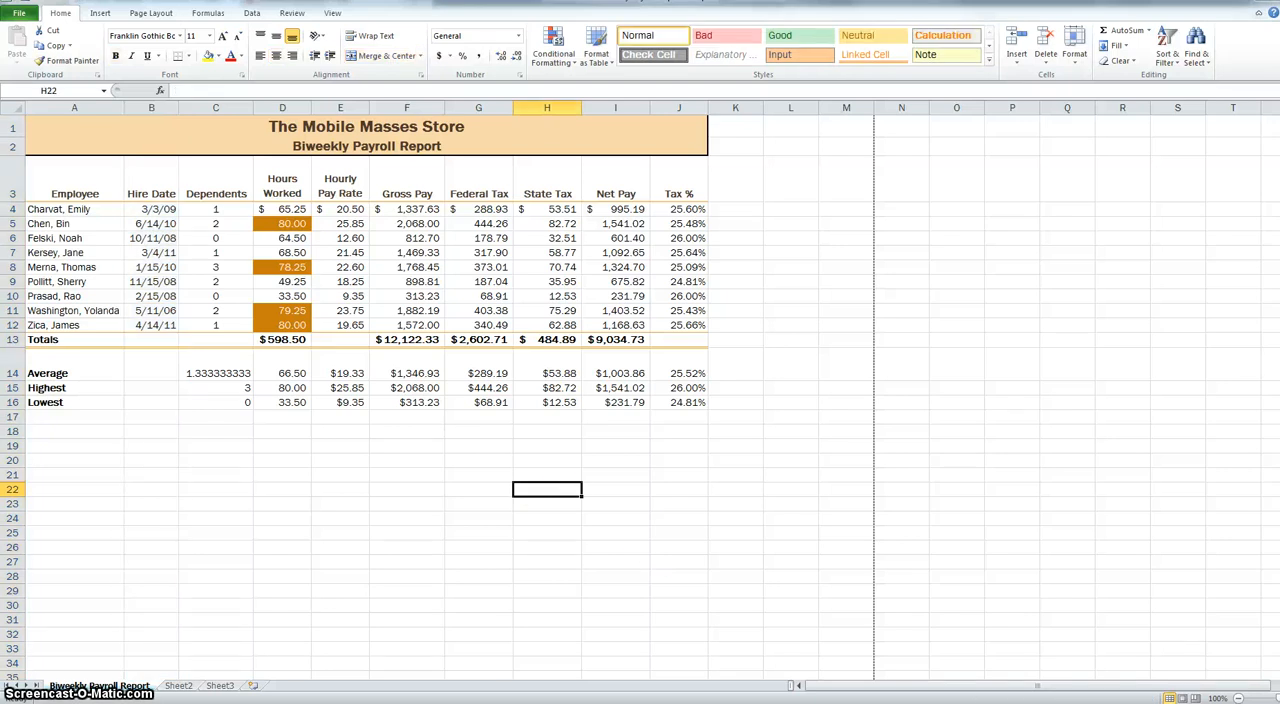
# - Spell-check the whole sheet, continuing from its beginning and ignoring each flagged employee name
pyautogui.press('F7')
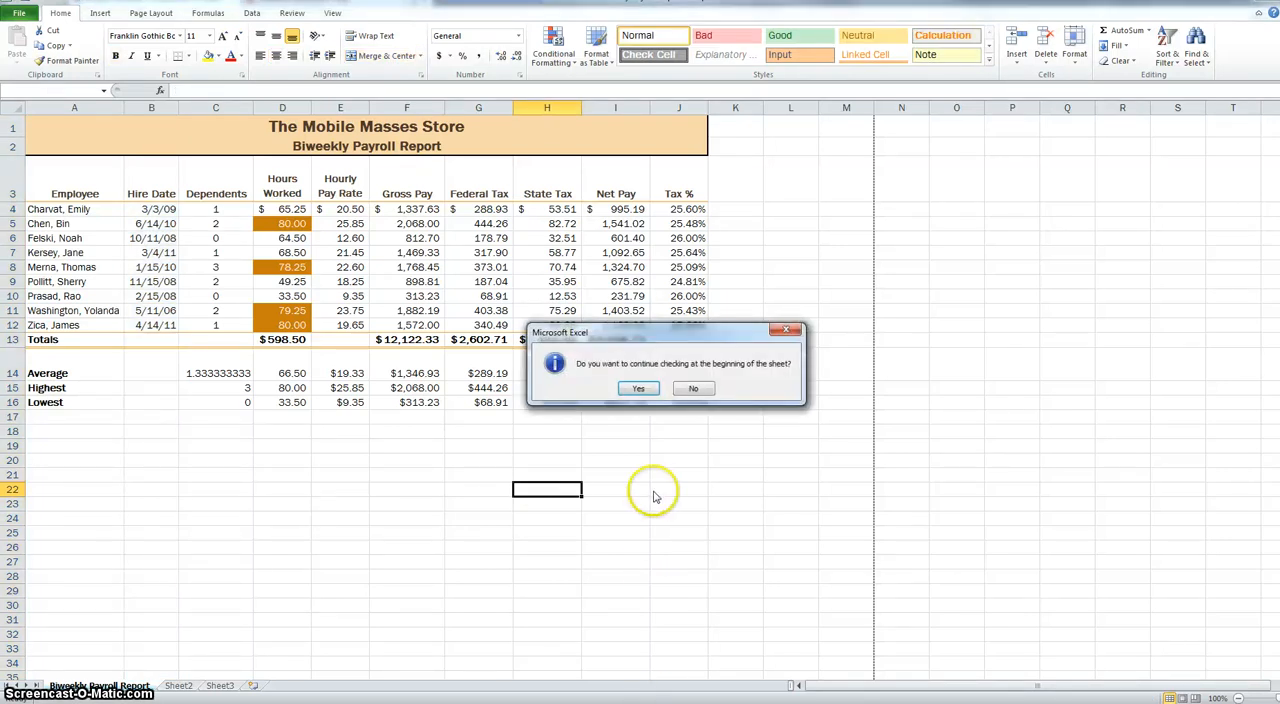
pyautogui.click(639, 389)
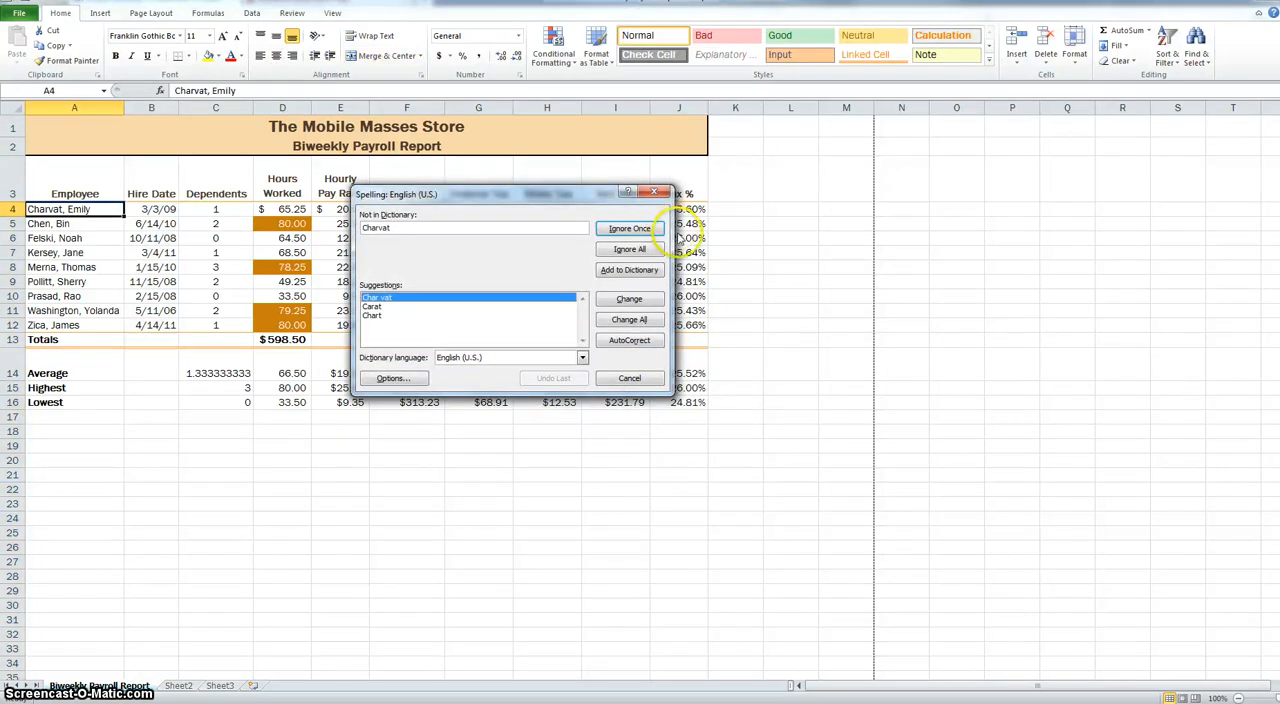
pyautogui.click(629, 229)
pyautogui.click(629, 230)
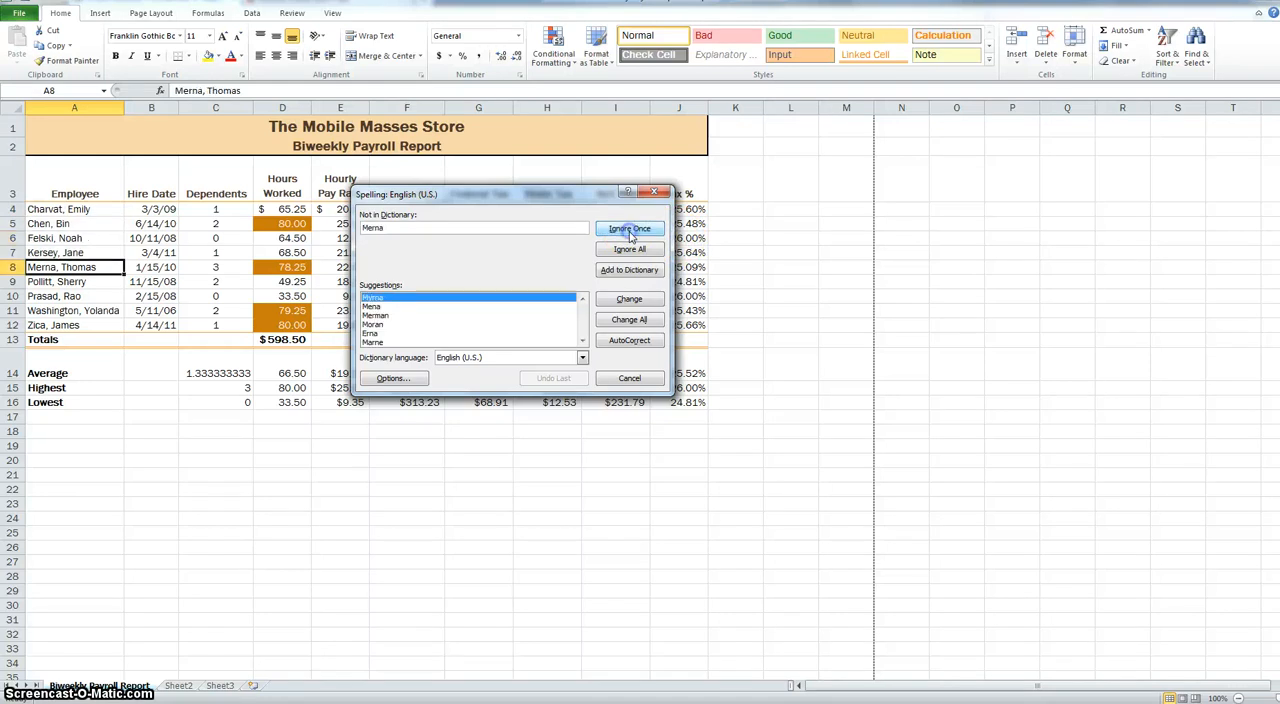
pyautogui.click(629, 230)
pyautogui.click(629, 230)
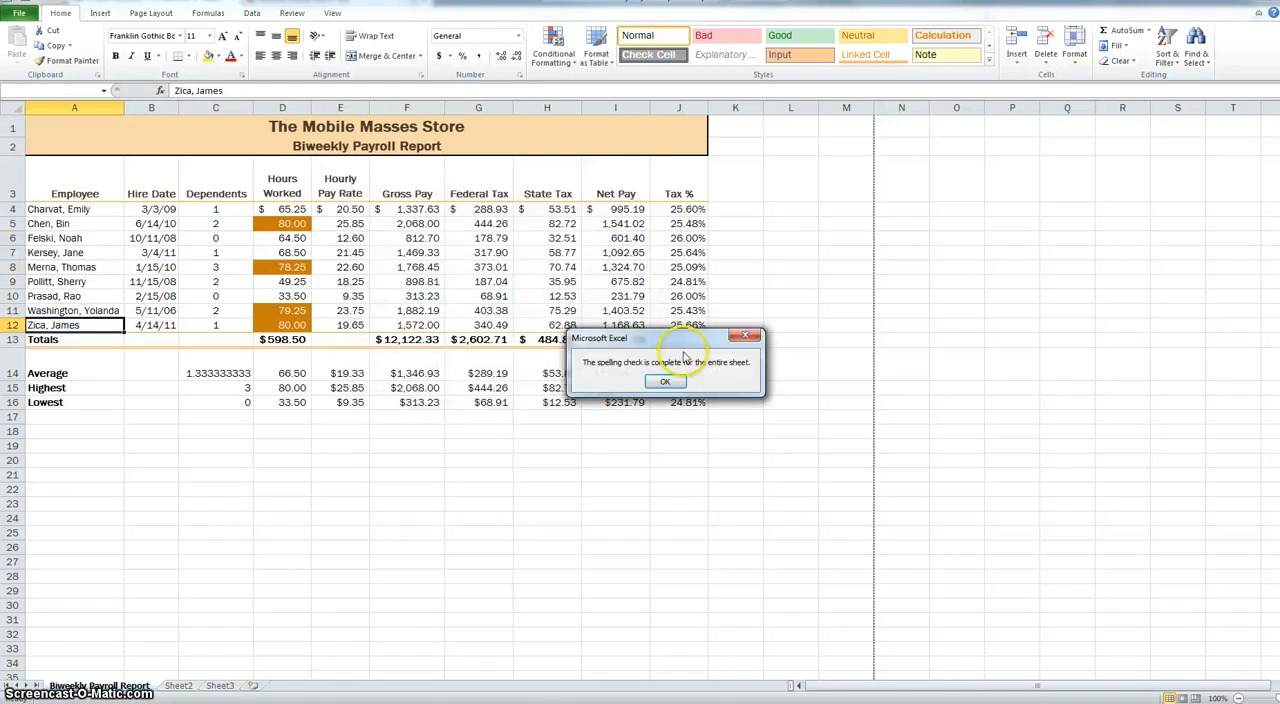
pyautogui.click(662, 386)
pyautogui.click(678, 496)
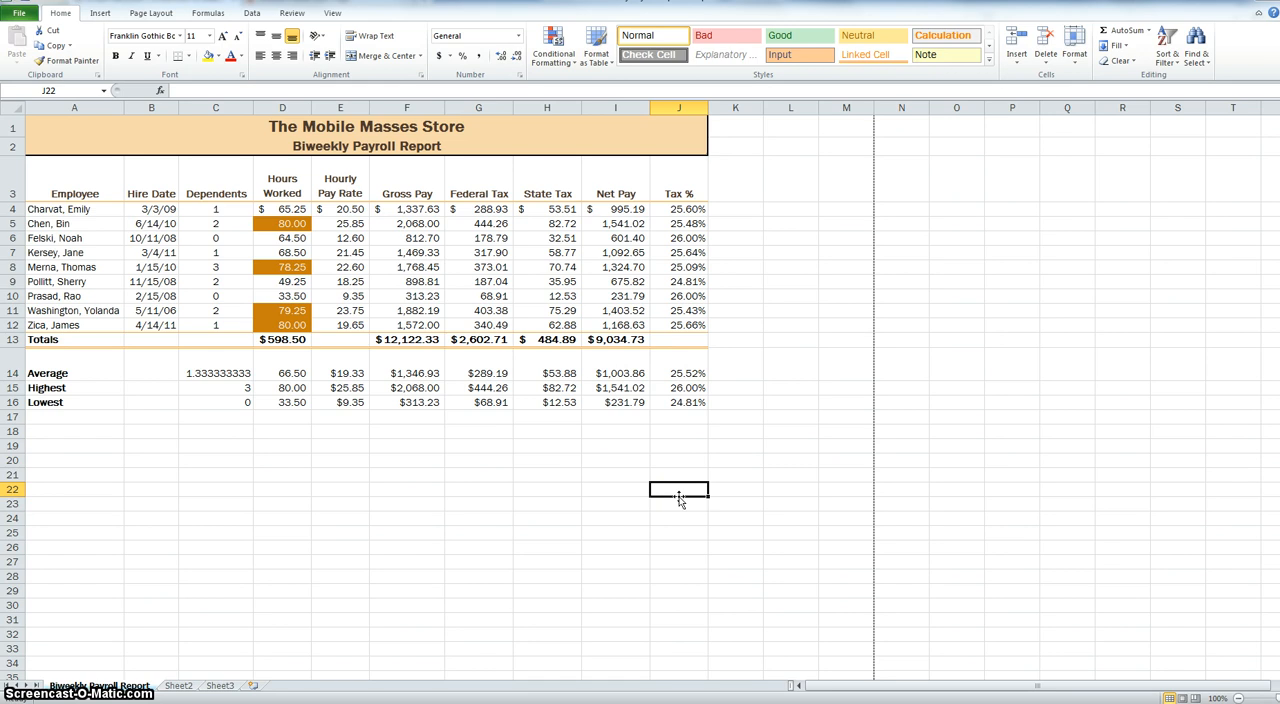
# - Examine the report's centre header text in Page Layout view, and return to Normal view
pyautogui.click(333, 13)
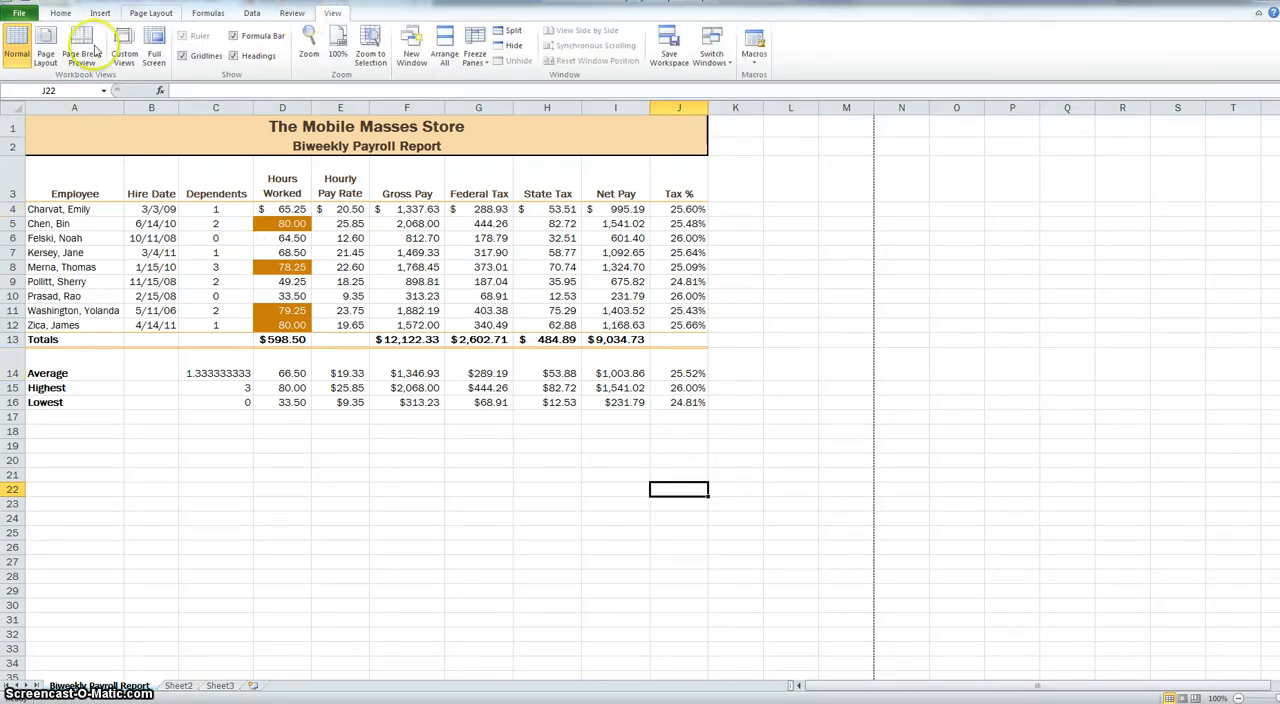
pyautogui.click(45, 52)
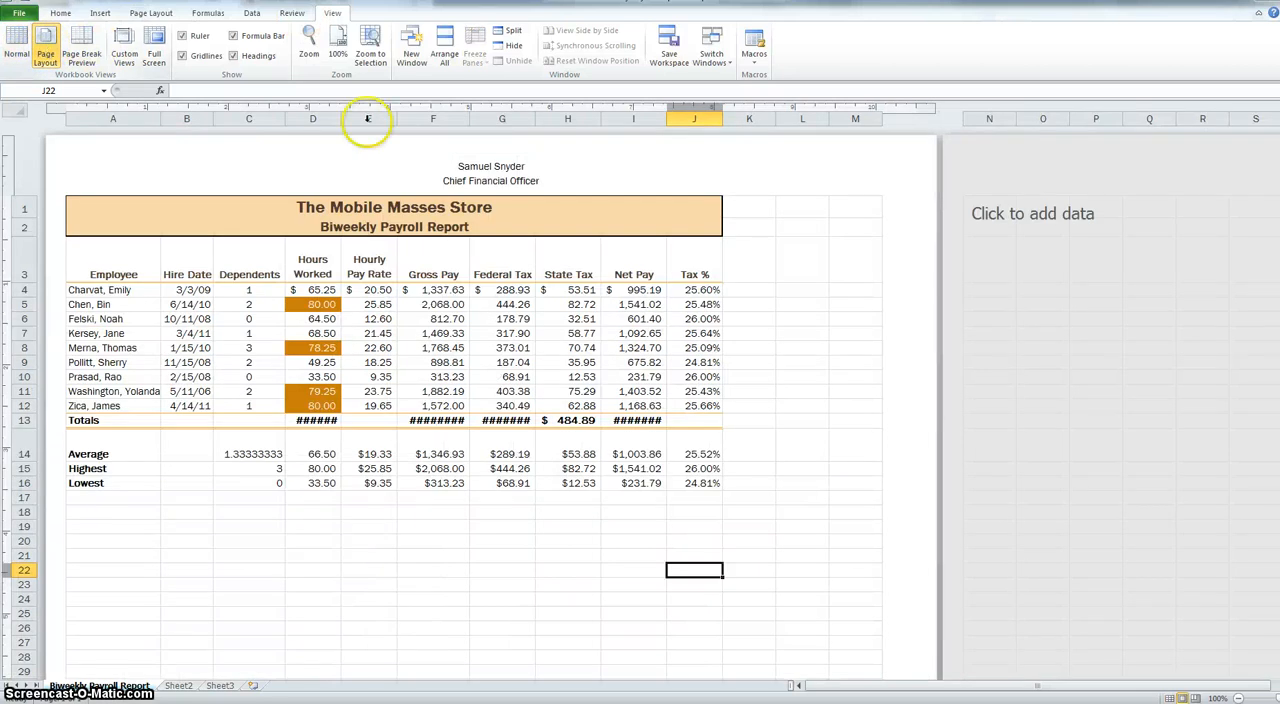
pyautogui.click(479, 167)
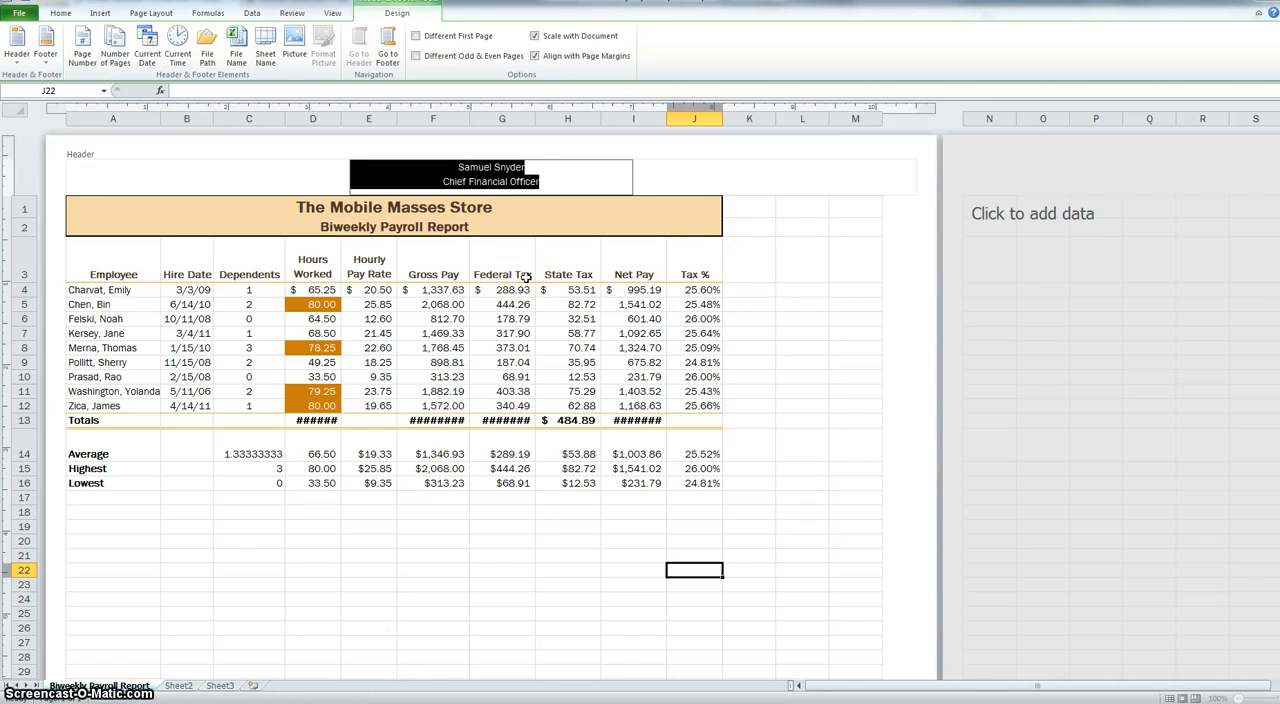
pyautogui.click(60, 14)
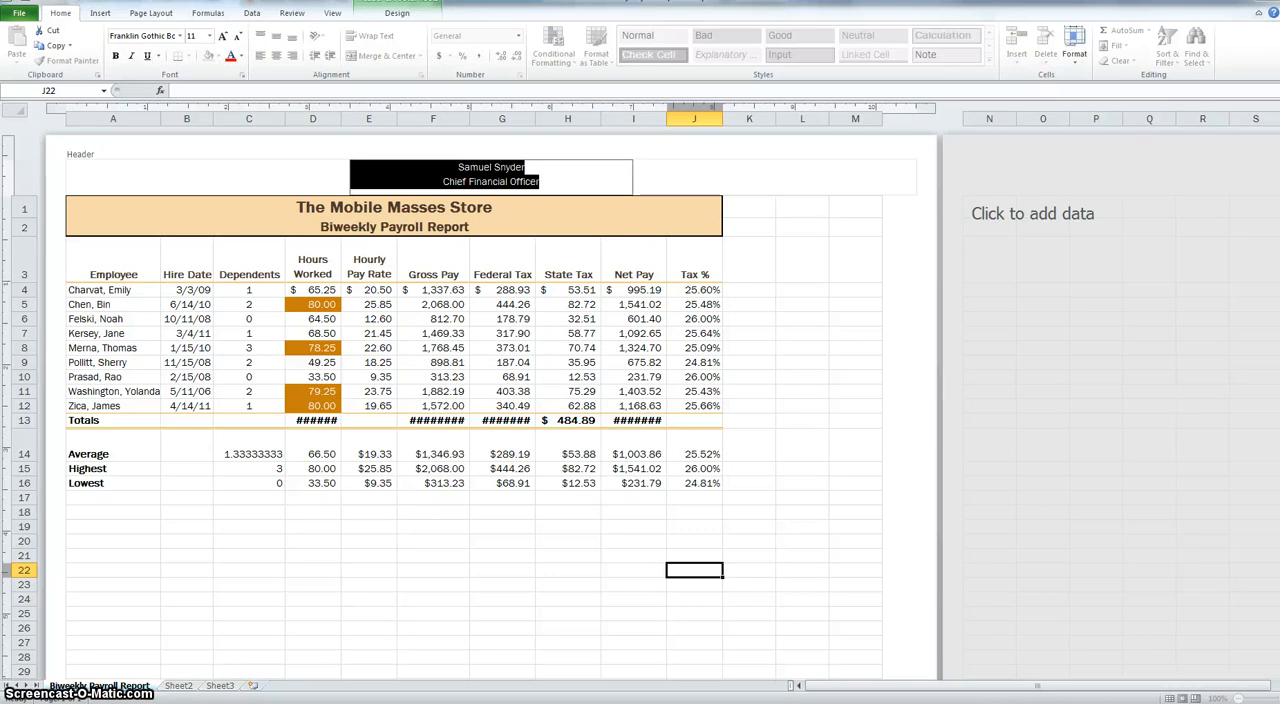
pyautogui.click(333, 14)
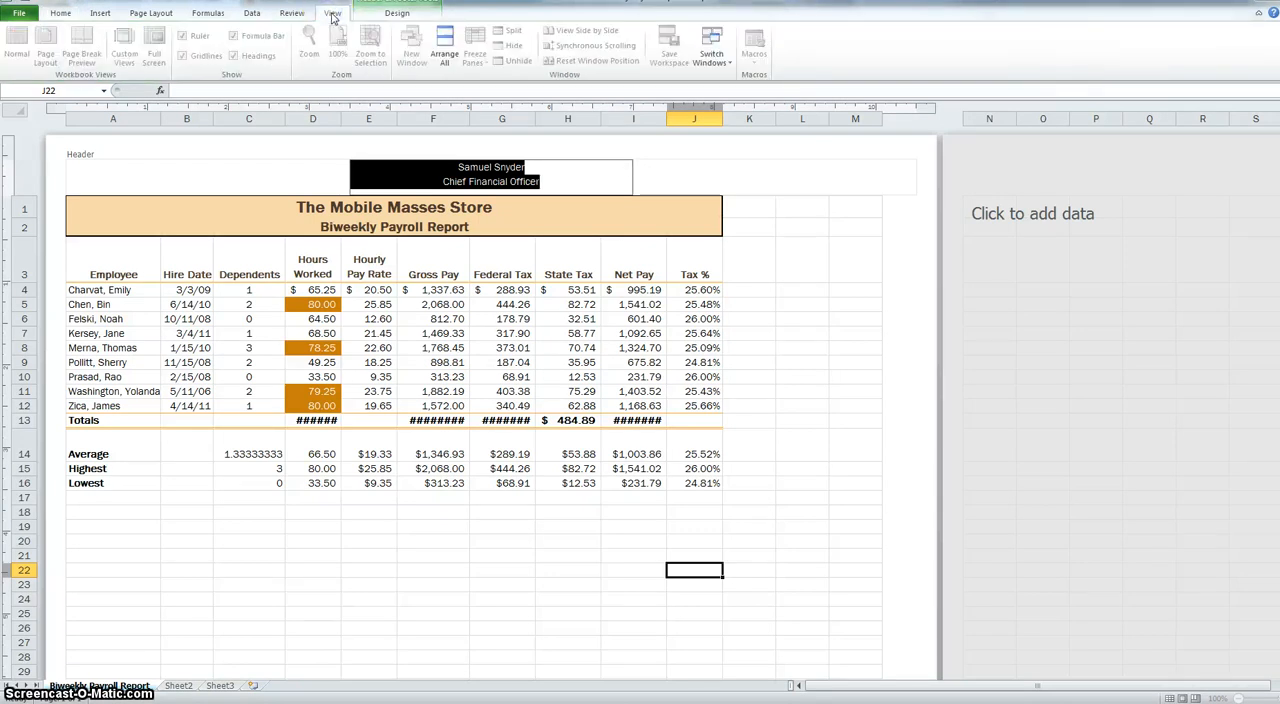
pyautogui.click(878, 244)
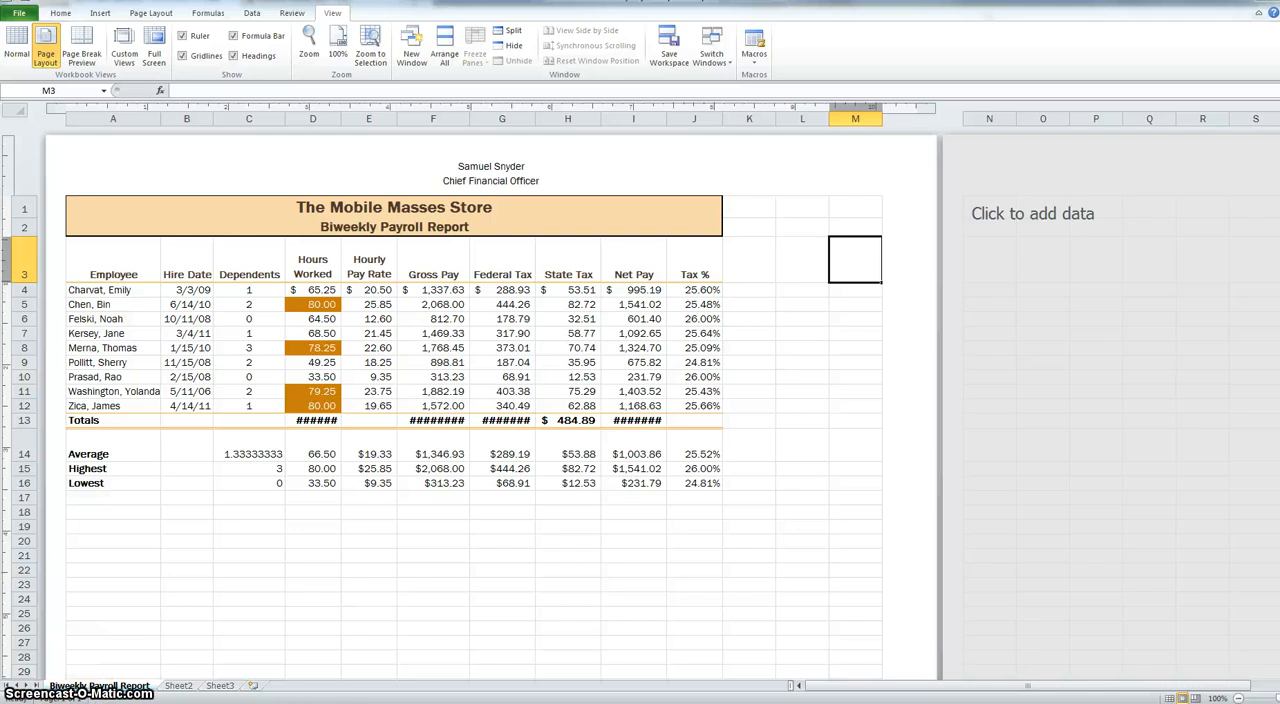
pyautogui.click(568, 598)
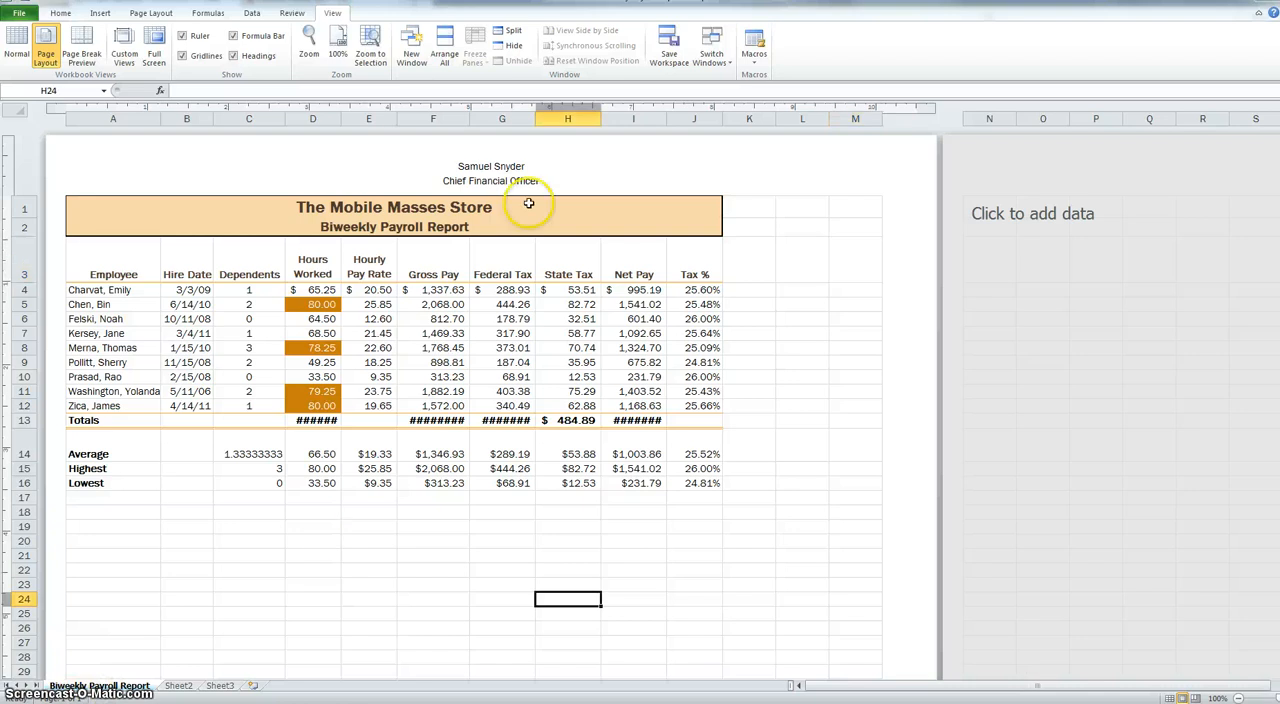
pyautogui.click(1170, 697)
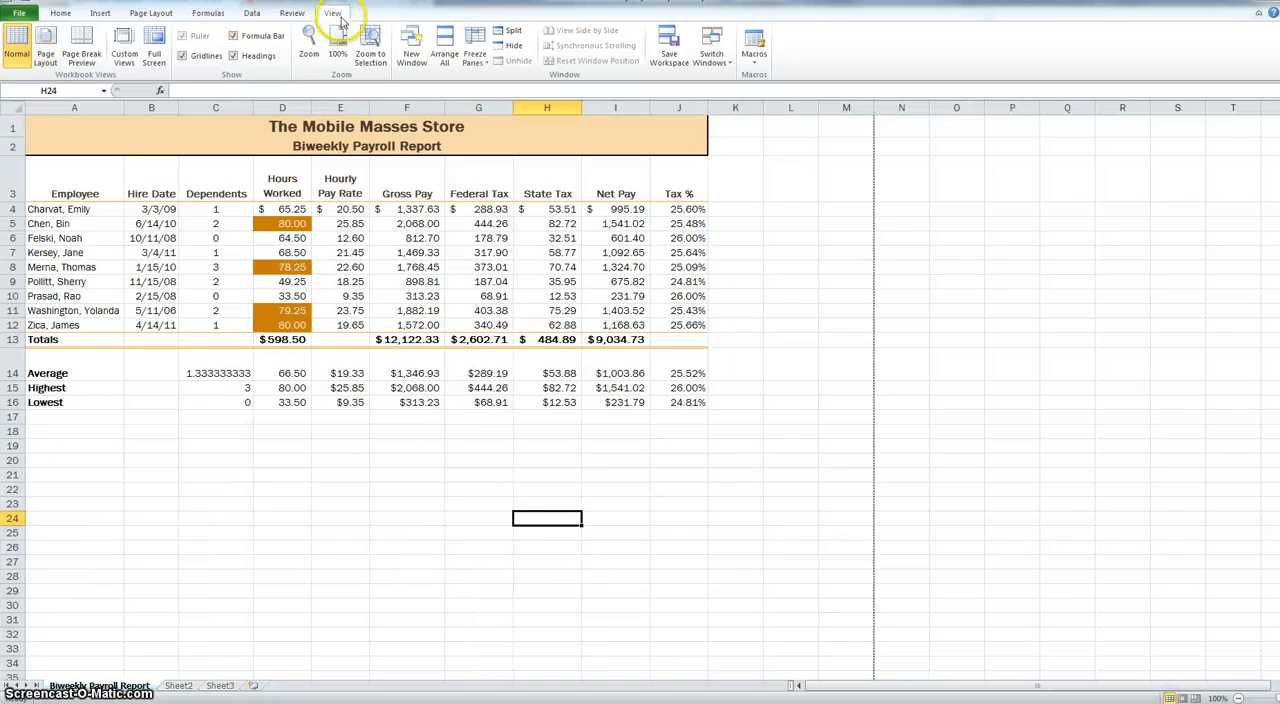
# - Switch to Page Break Preview and extend the print area's boundary from column J out to column AD
pyautogui.click(82, 56)
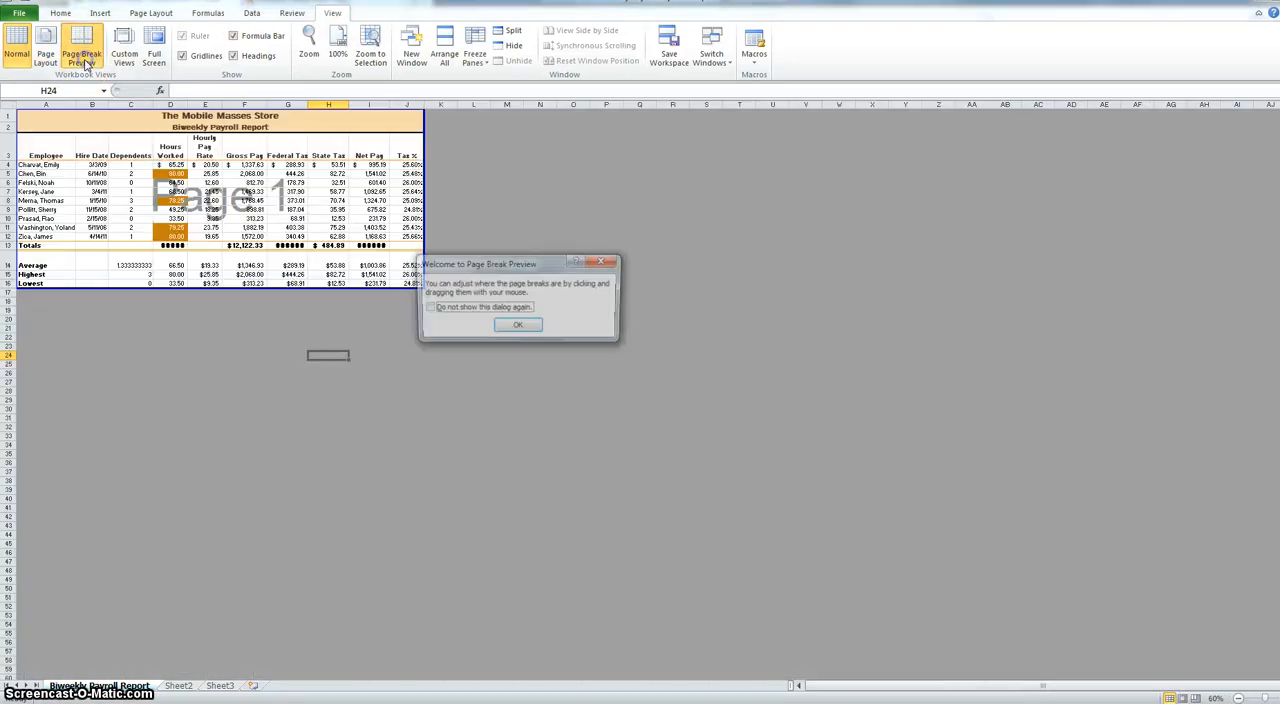
pyautogui.click(528, 327)
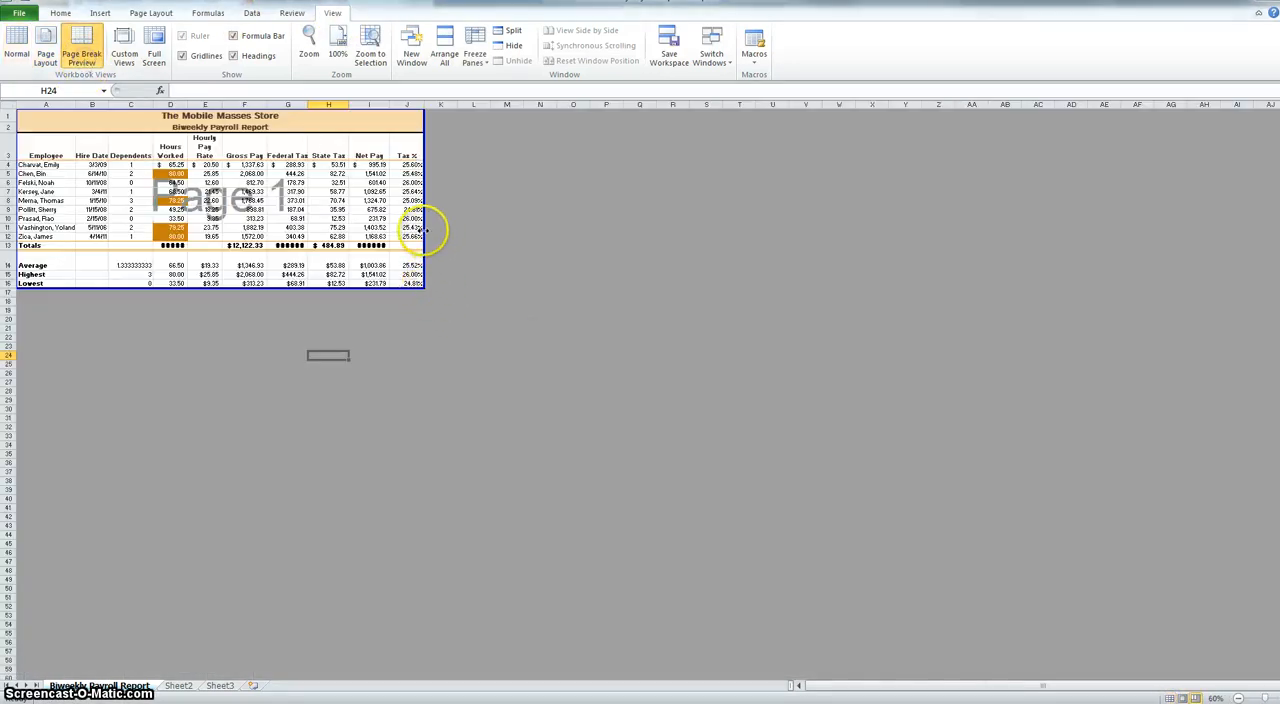
pyautogui.moveTo(424, 231); pyautogui.dragTo(1088, 234)
pyautogui.click(636, 290)
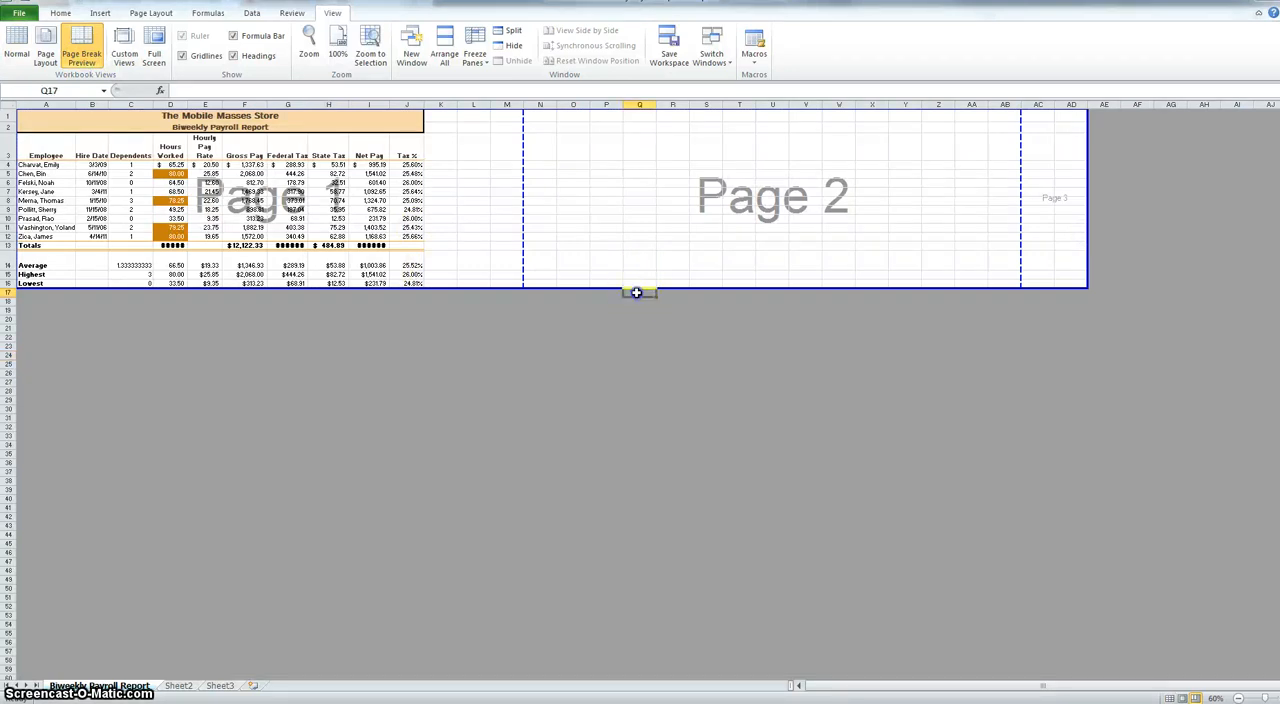
# - Extend the print area down through row 48, and move the page breaks to just after column J and just below row 16
pyautogui.moveTo(565, 289); pyautogui.dragTo(548, 576)
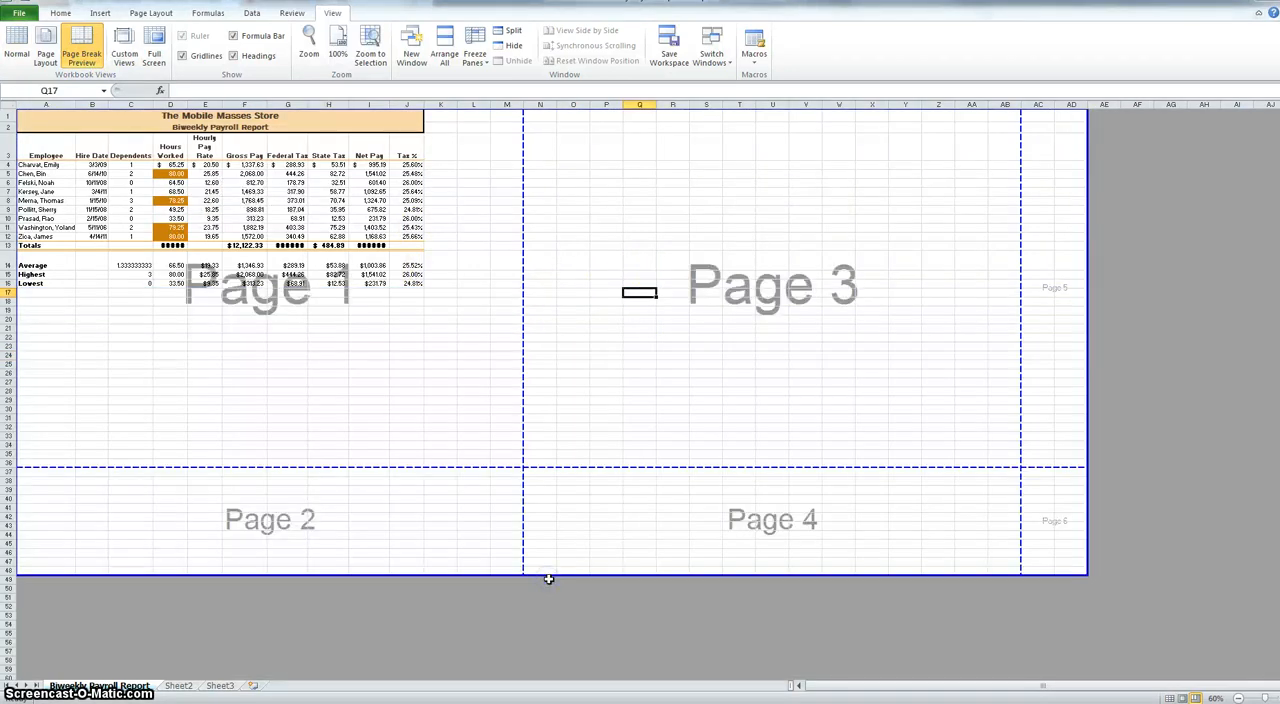
pyautogui.moveTo(524, 278); pyautogui.dragTo(423, 274)
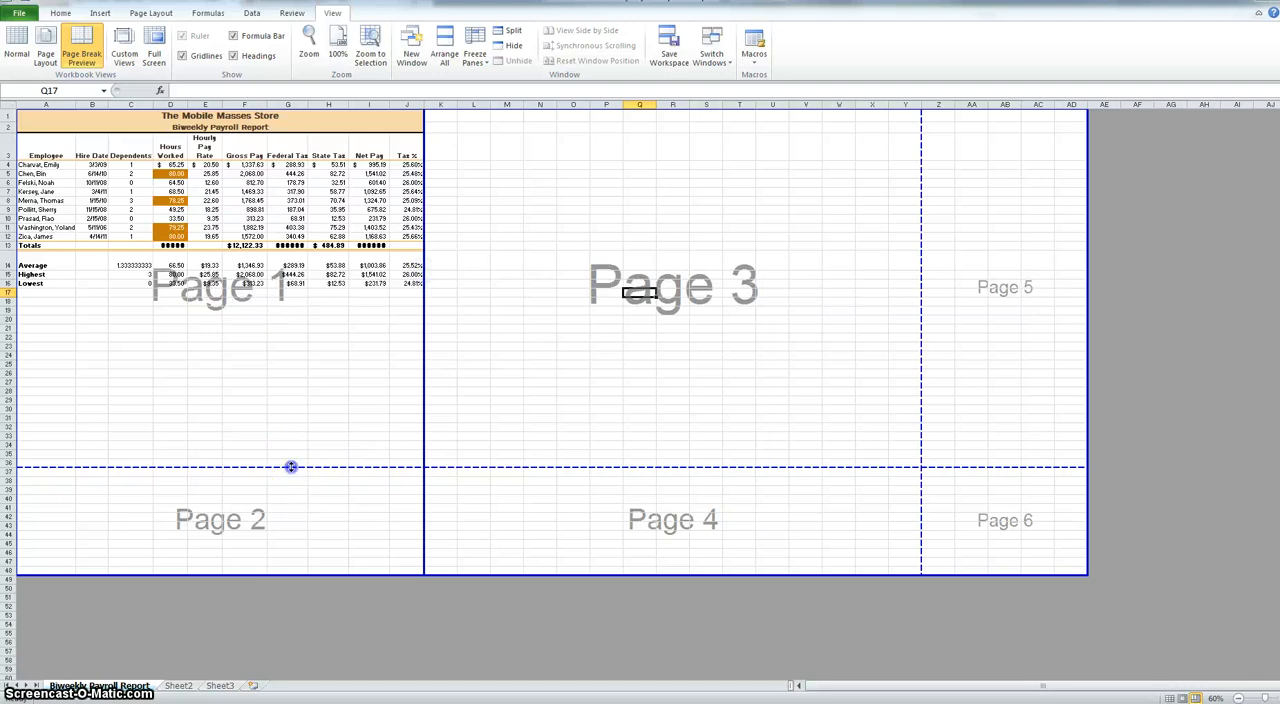
pyautogui.moveTo(291, 466); pyautogui.dragTo(343, 289)
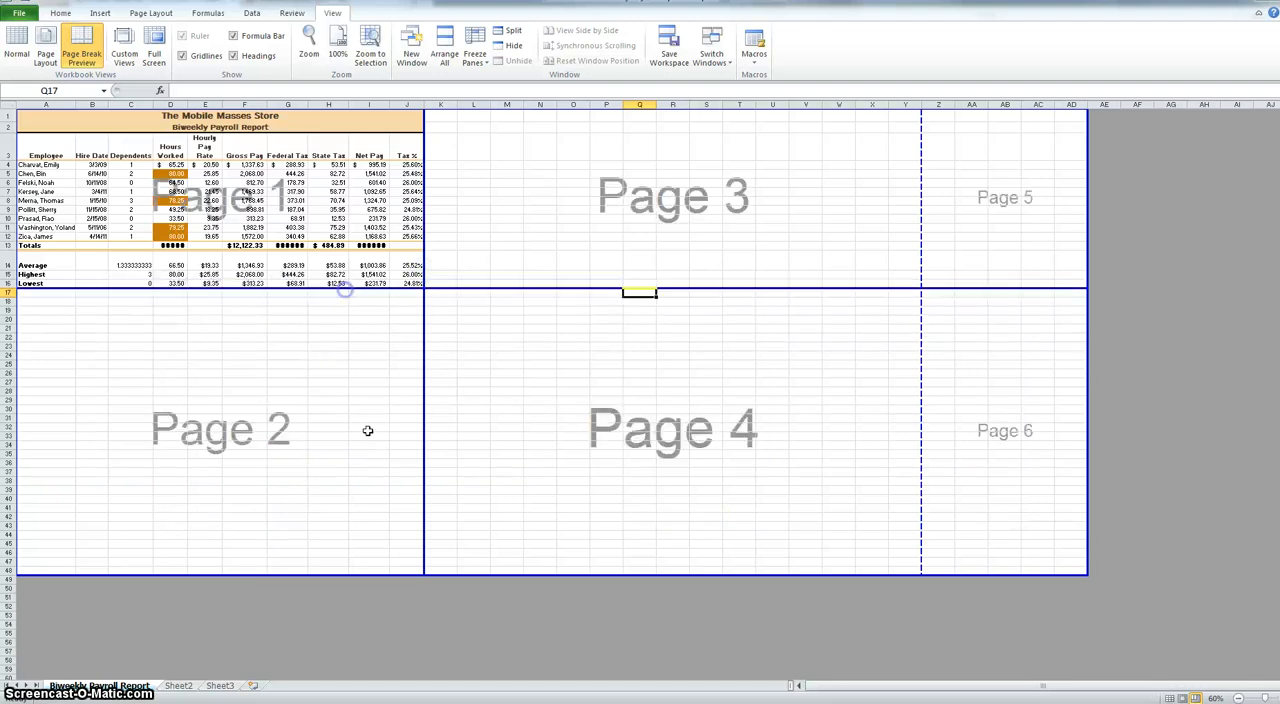
# - Set the print area to the employee names and hire dates in A3:B12, including their headings
pyautogui.click(151, 13)
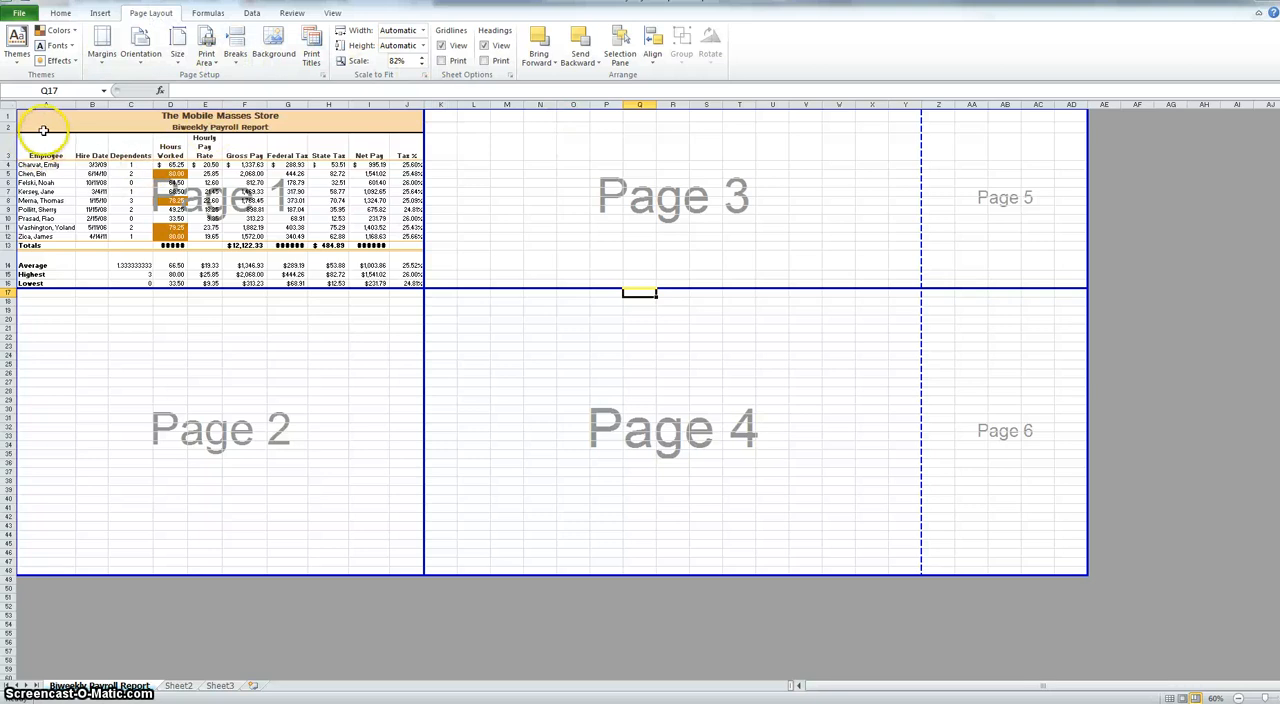
pyautogui.moveTo(43, 152); pyautogui.dragTo(96, 237)
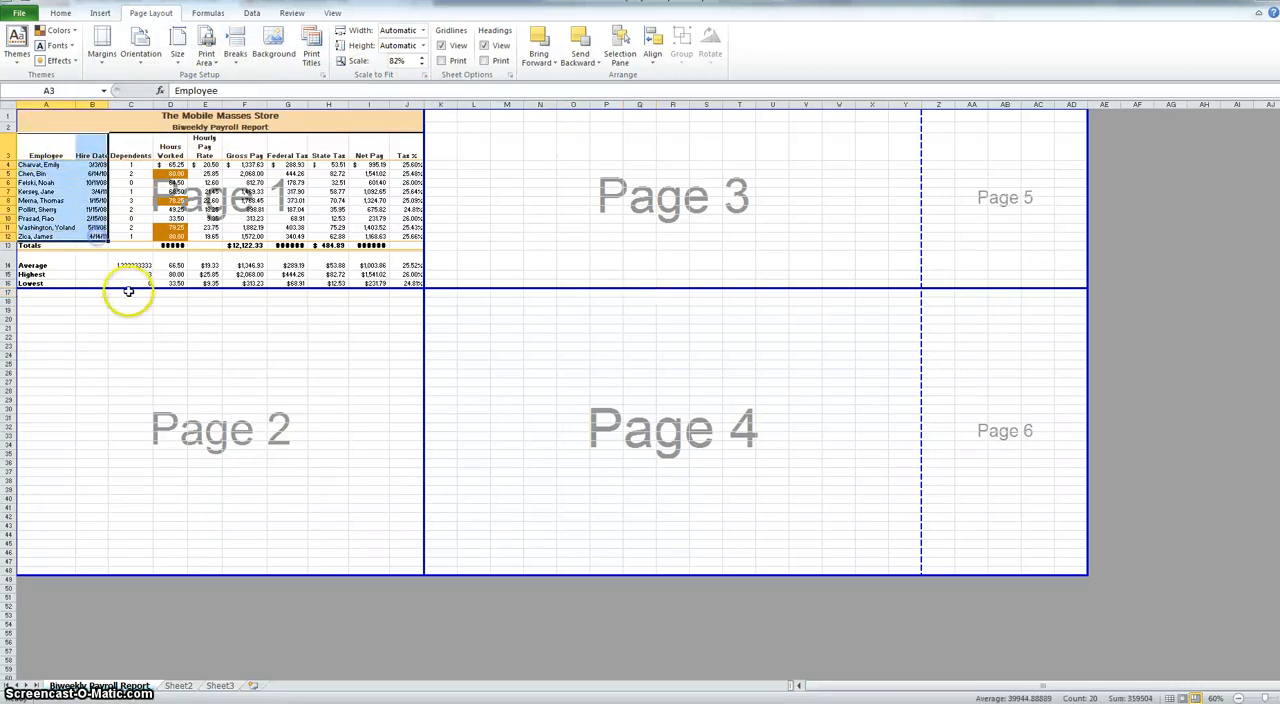
pyautogui.click(206, 58)
pyautogui.click(240, 80)
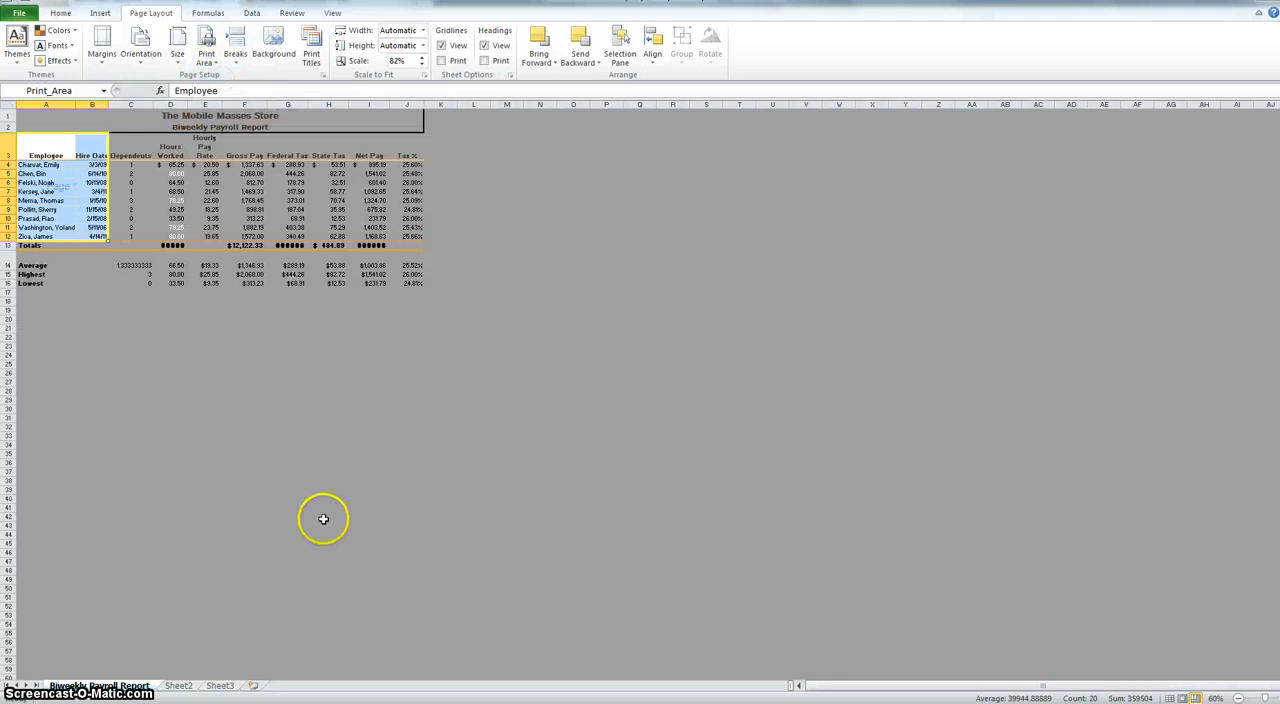
pyautogui.click(289, 432)
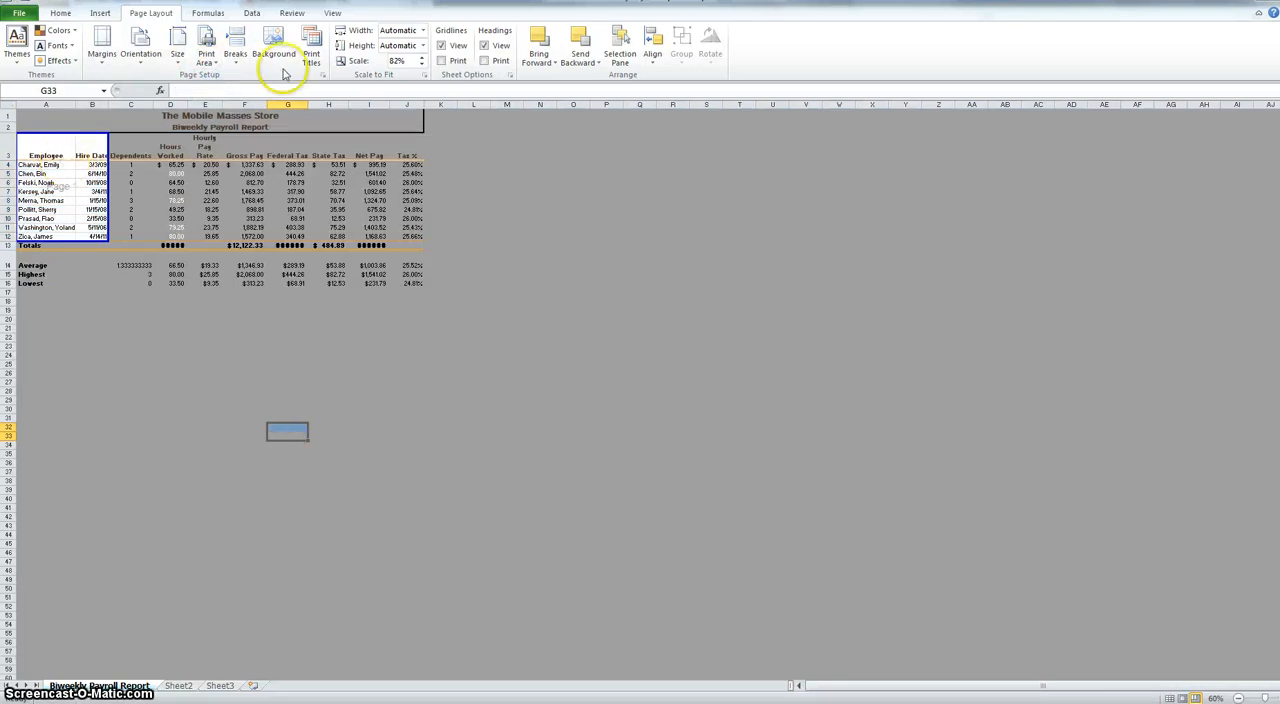
# - Clear the print area limited to the employee names and hire dates
pyautogui.click(204, 60)
pyautogui.click(240, 92)
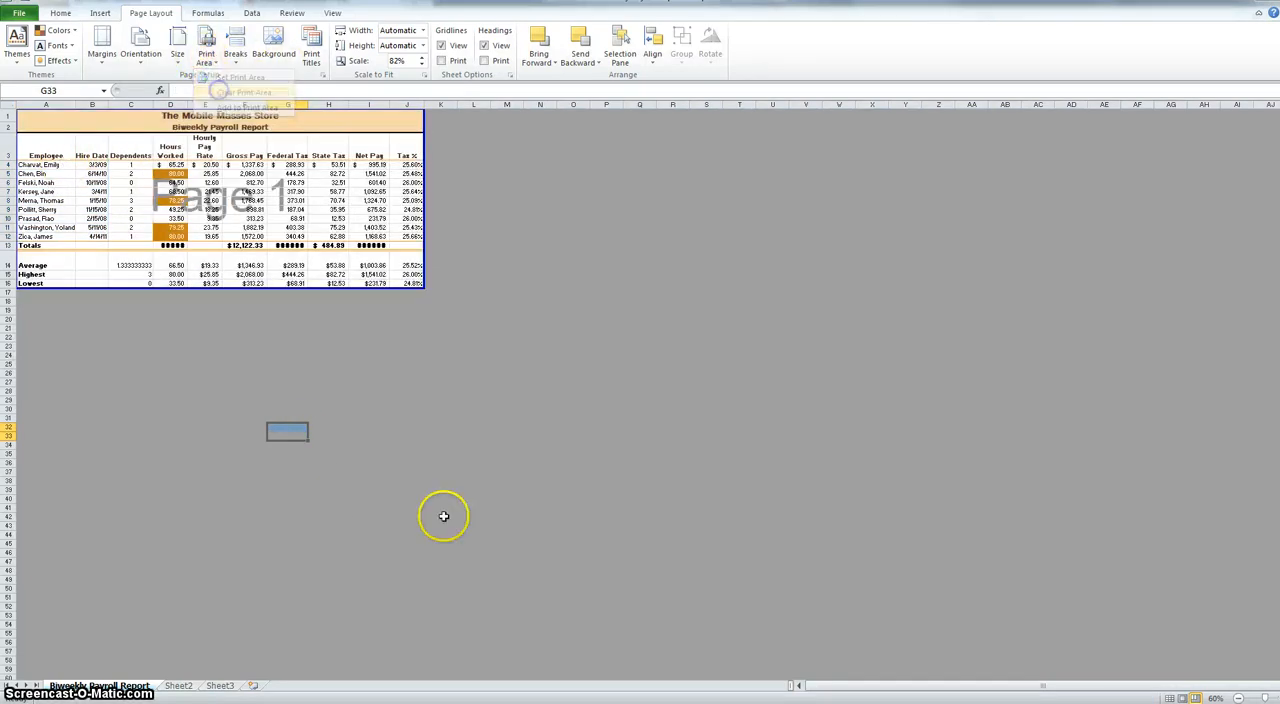
pyautogui.click(366, 390)
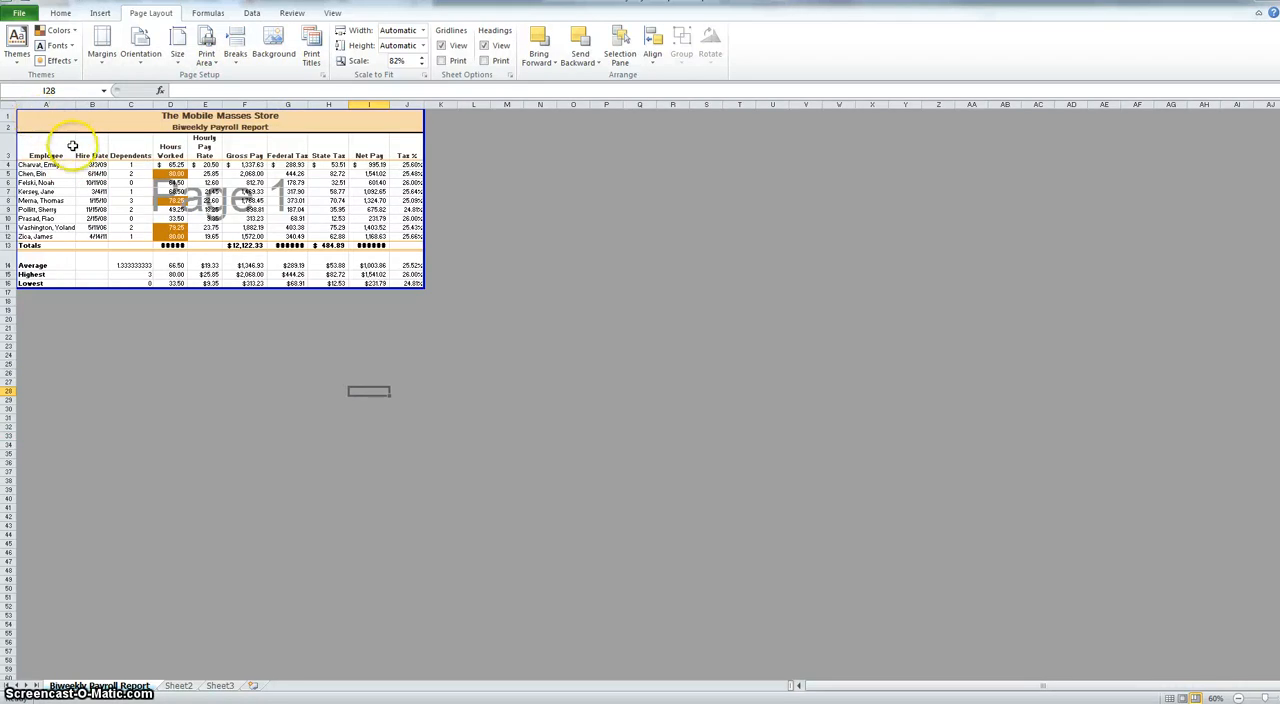
# - Set the print area to A3:D13, from the Employee heading through the Hours Worked total
pyautogui.moveTo(45, 152); pyautogui.dragTo(176, 244)
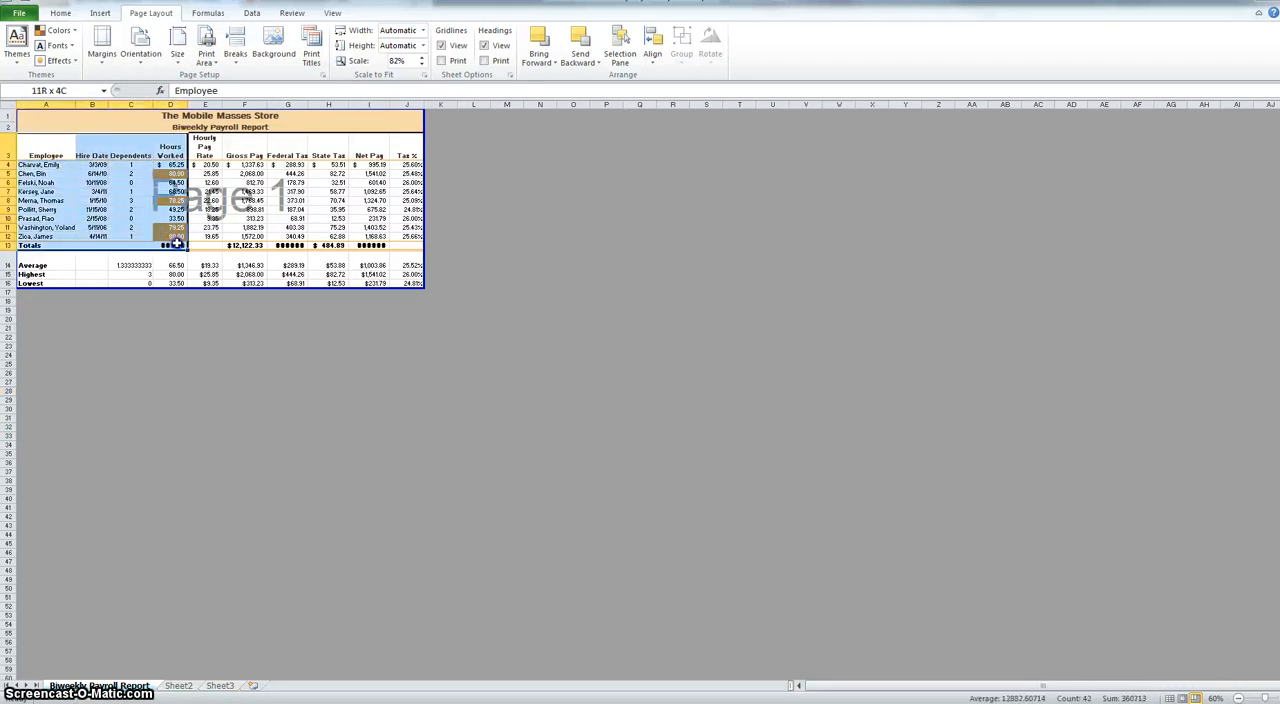
pyautogui.click(206, 55)
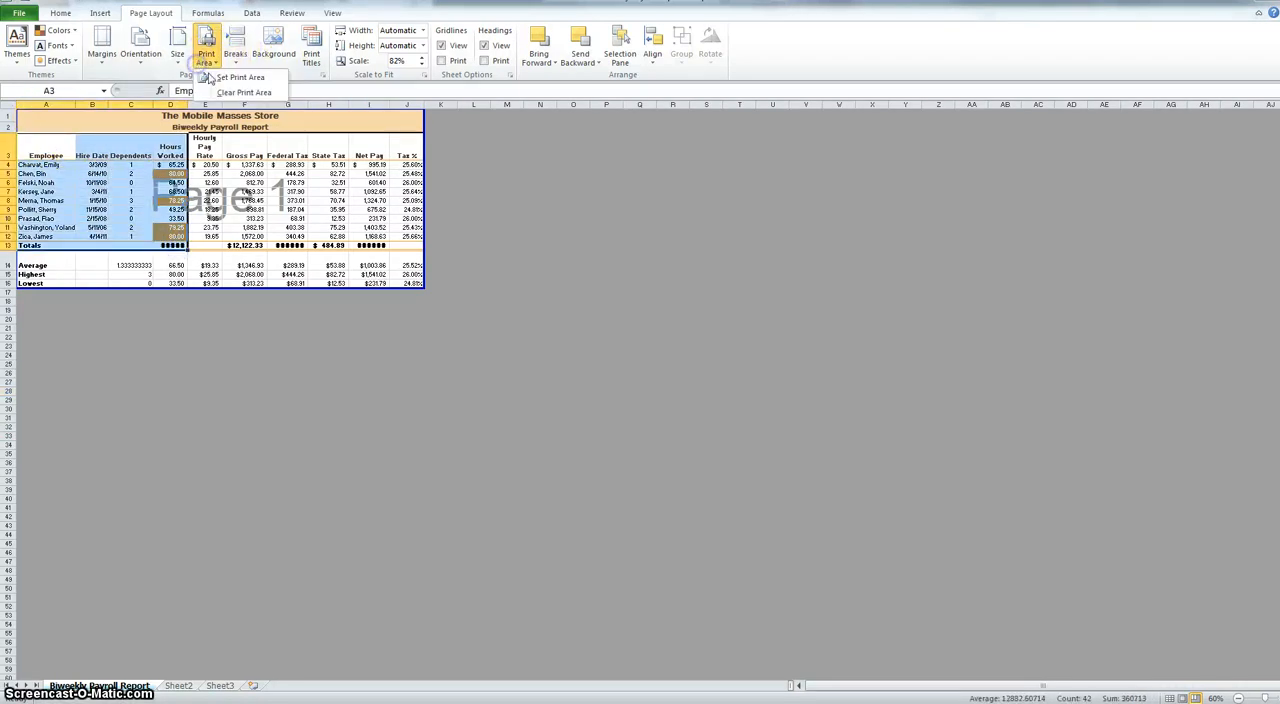
pyautogui.click(219, 78)
pyautogui.click(524, 257)
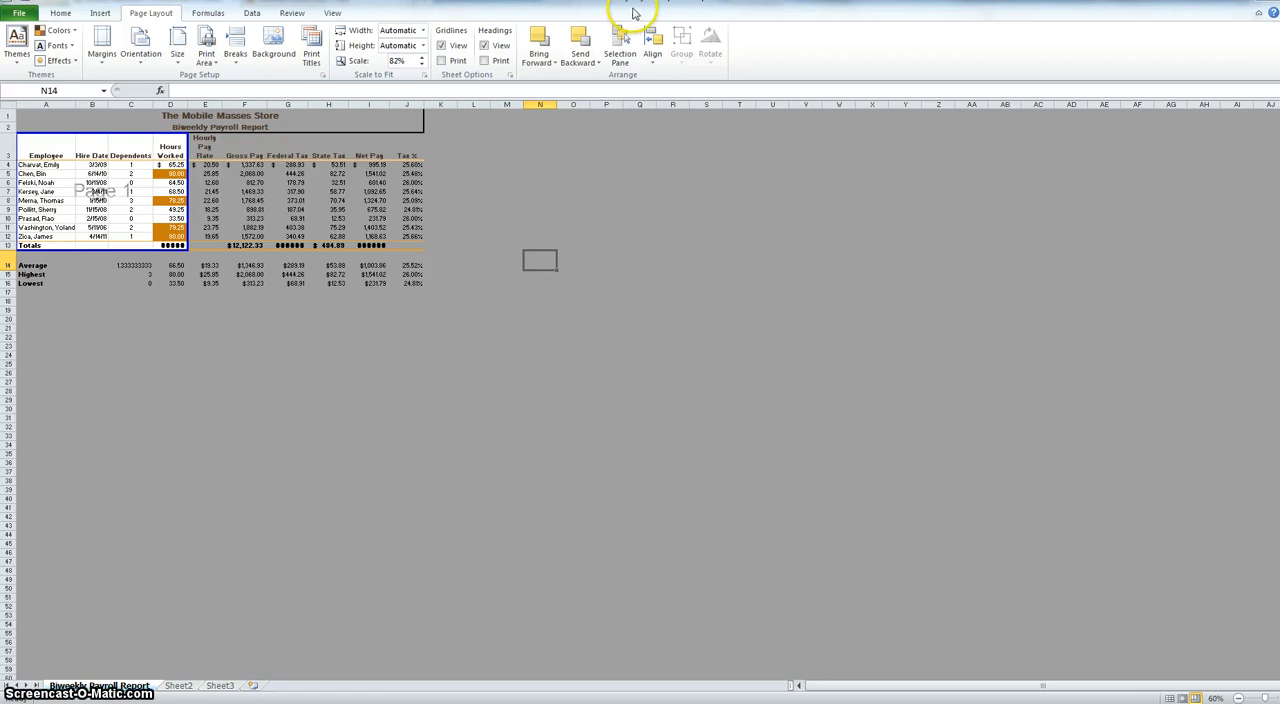
# - Try the Wide page margins, and restore the Narrow margins
pyautogui.click(106, 62)
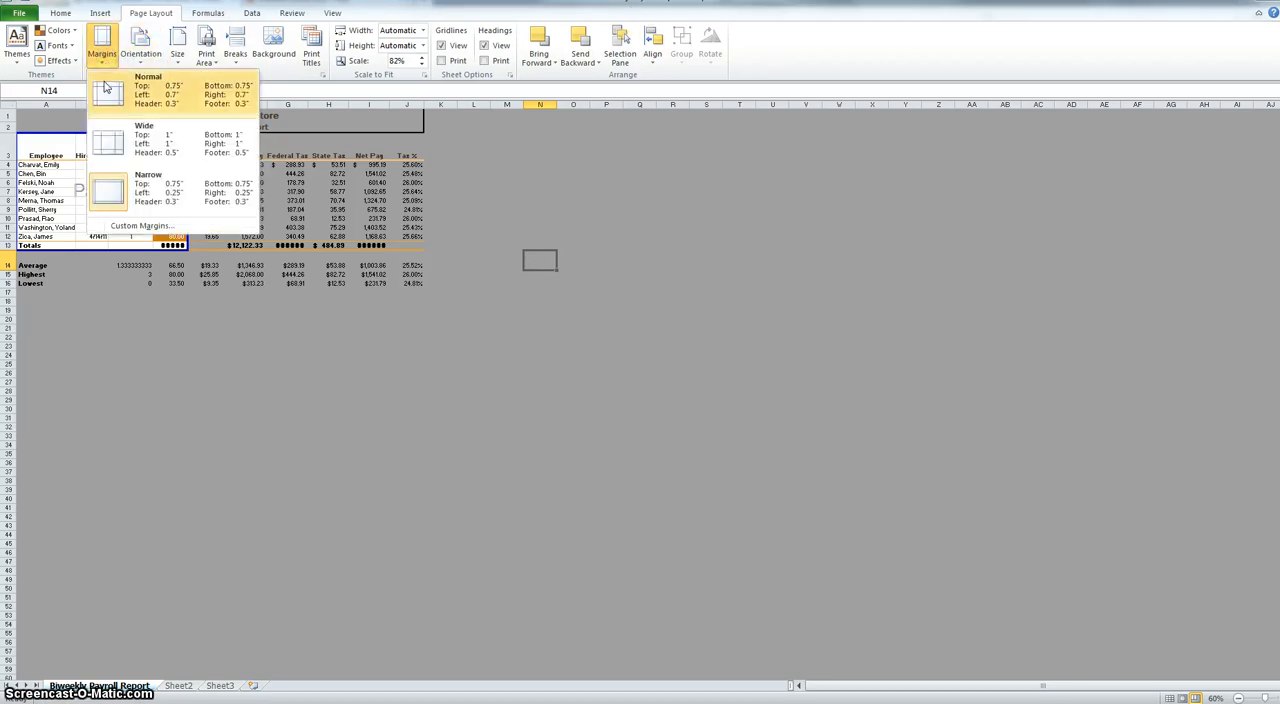
pyautogui.click(148, 137)
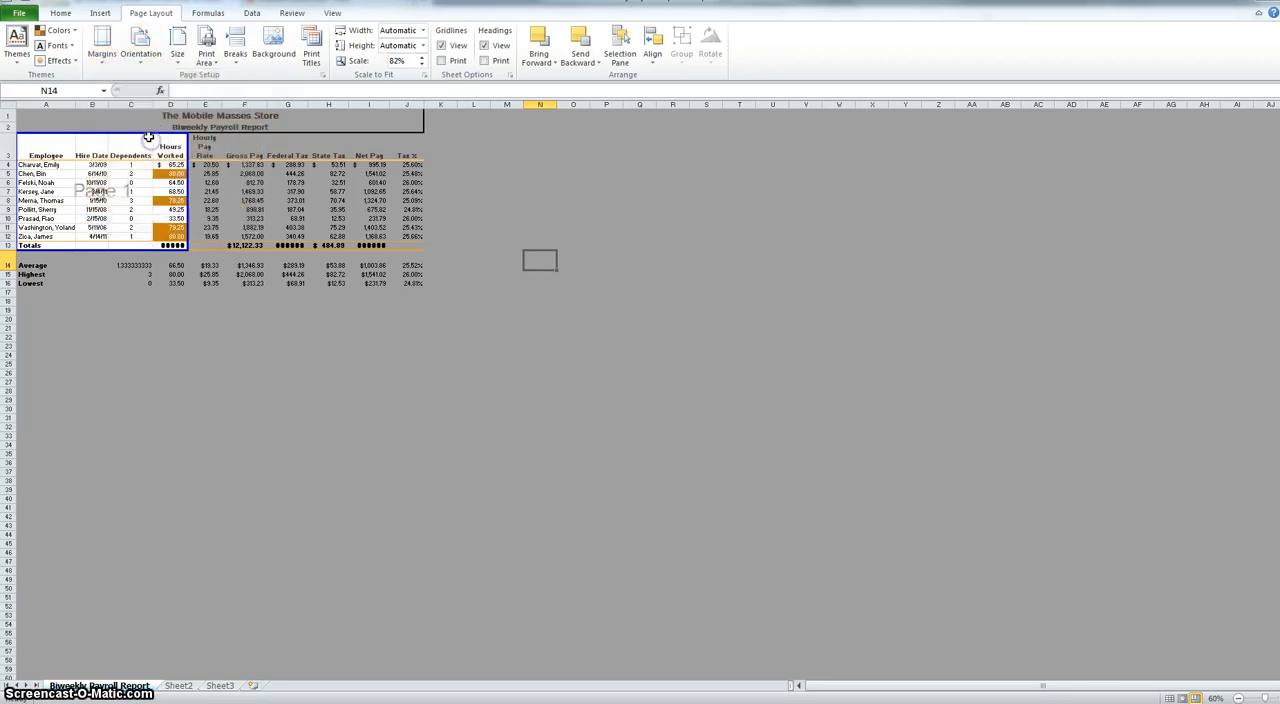
pyautogui.click(100, 57)
pyautogui.click(132, 184)
# - Try the Portrait page orientation, and restore Landscape
pyautogui.click(137, 60)
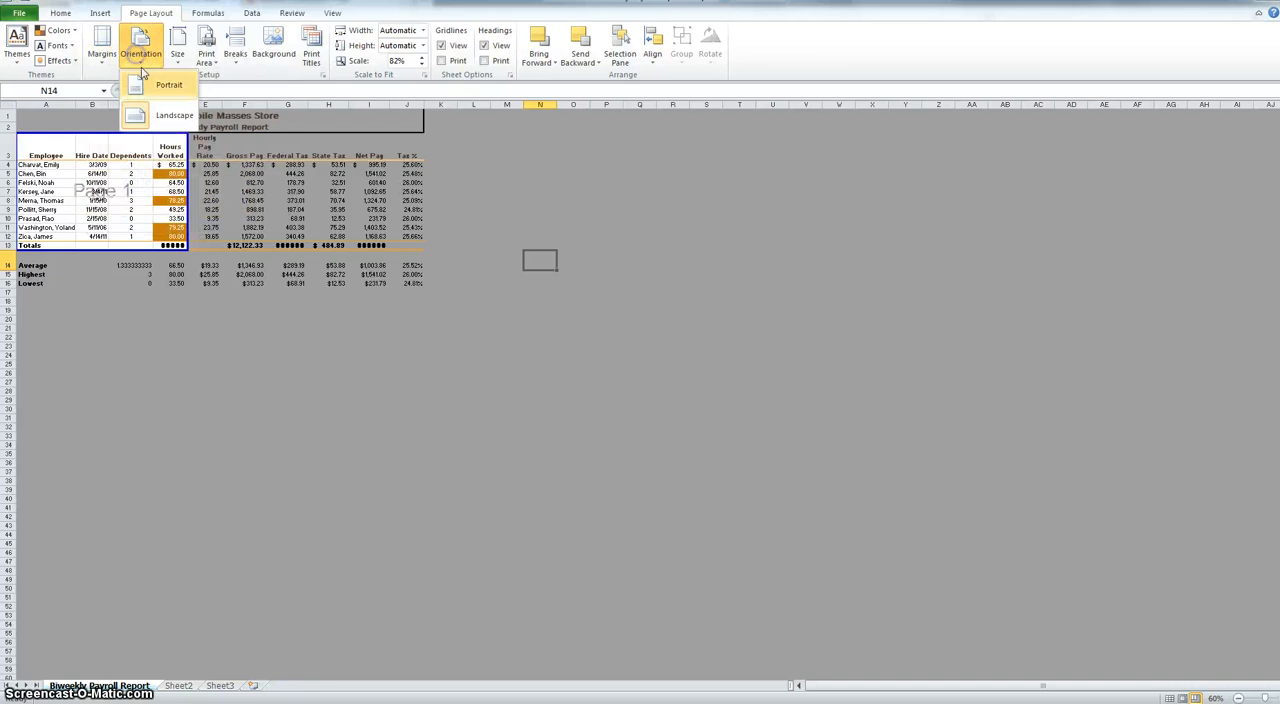
pyautogui.click(160, 95)
pyautogui.click(142, 40)
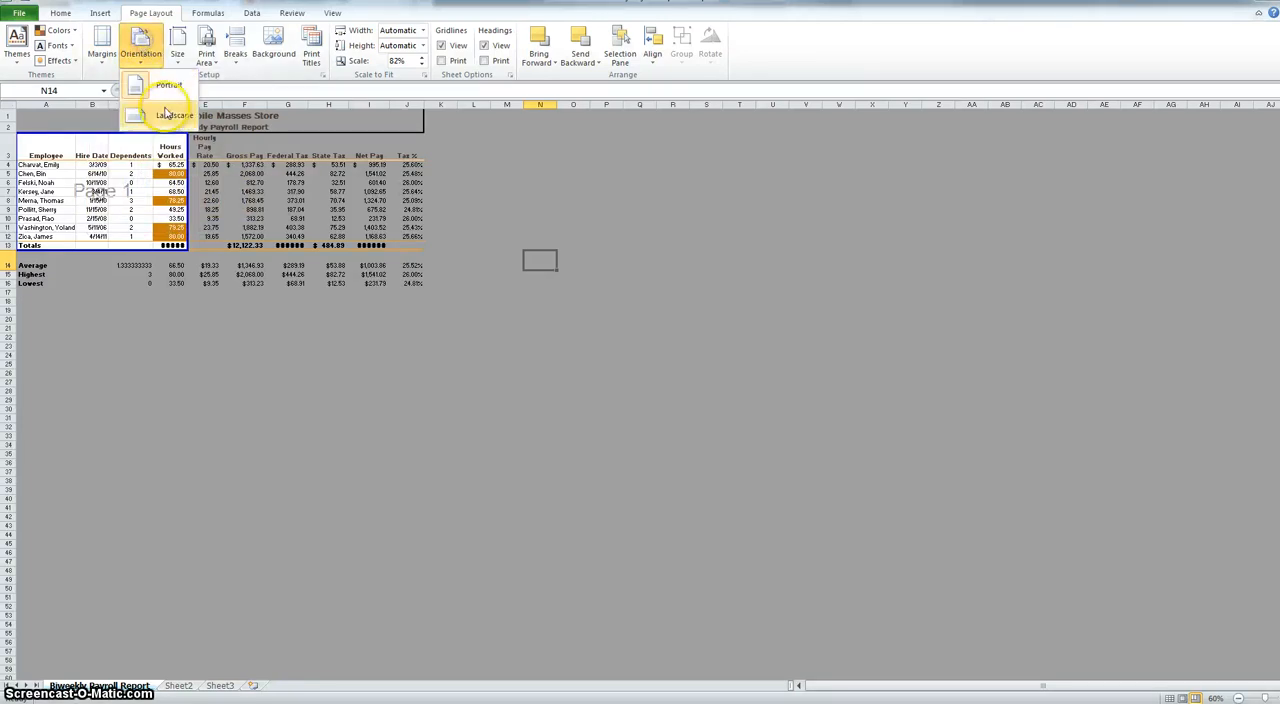
pyautogui.click(163, 110)
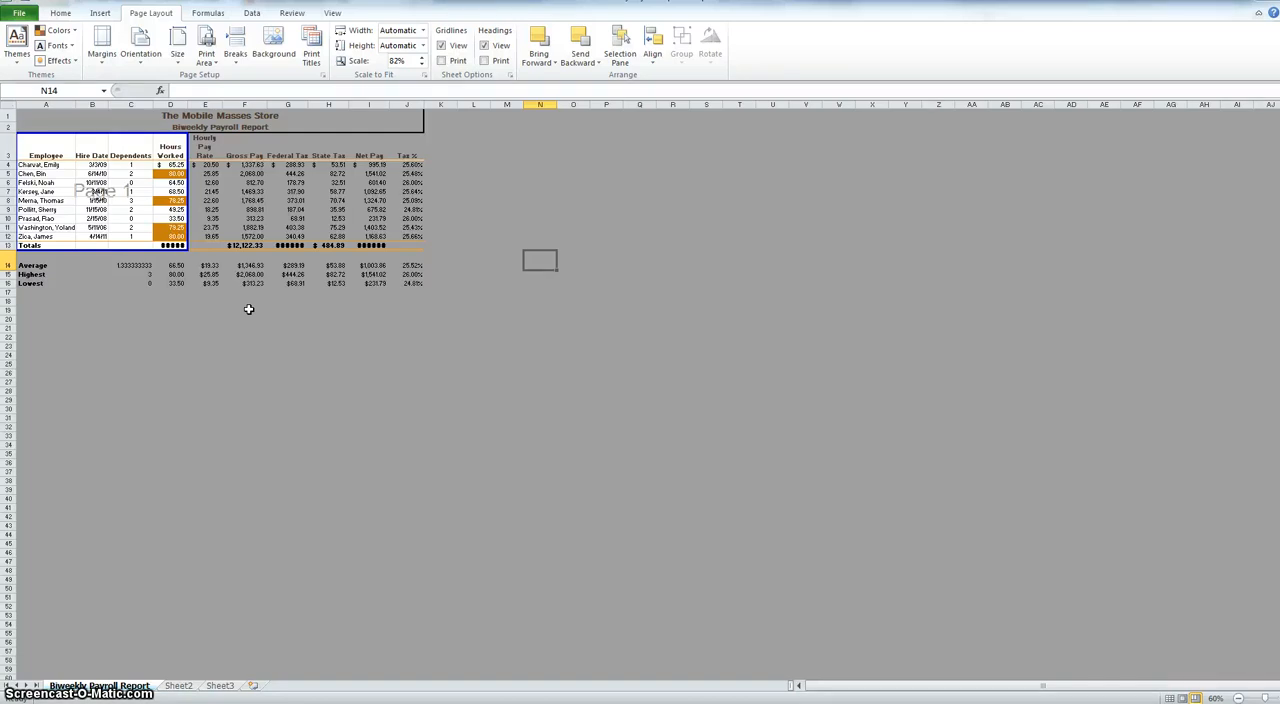
# - Clear the A3:D13 print area so the whole payroll report is included in printing
pyautogui.click(206, 57)
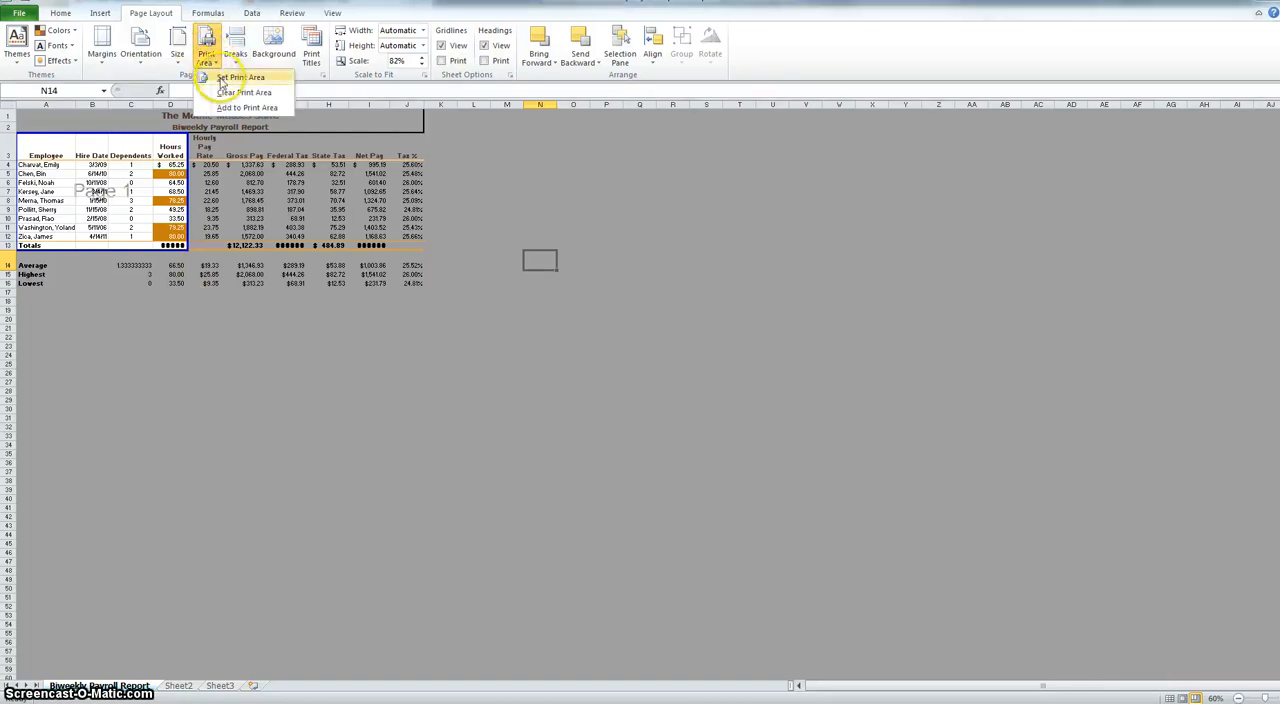
pyautogui.click(244, 92)
pyautogui.click(260, 354)
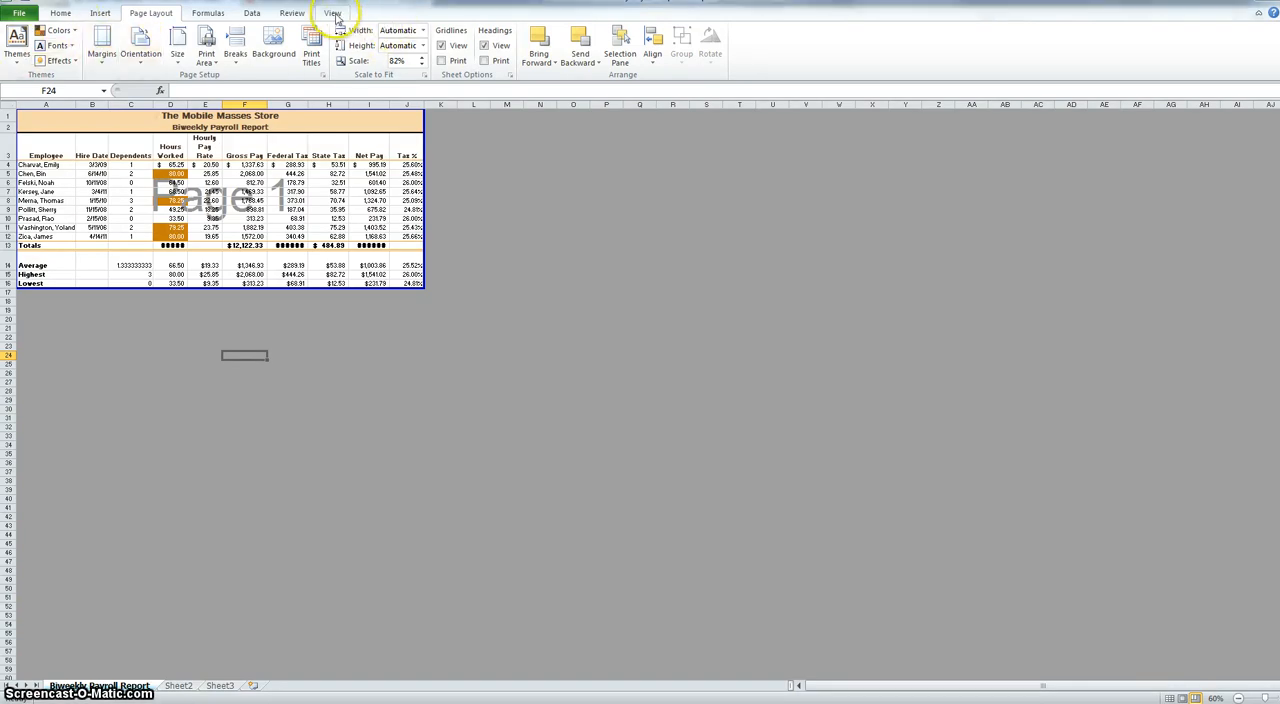
# - Return the worksheet from Page Break Preview to Normal view
pyautogui.click(332, 13)
pyautogui.click(17, 50)
pyautogui.click(586, 476)
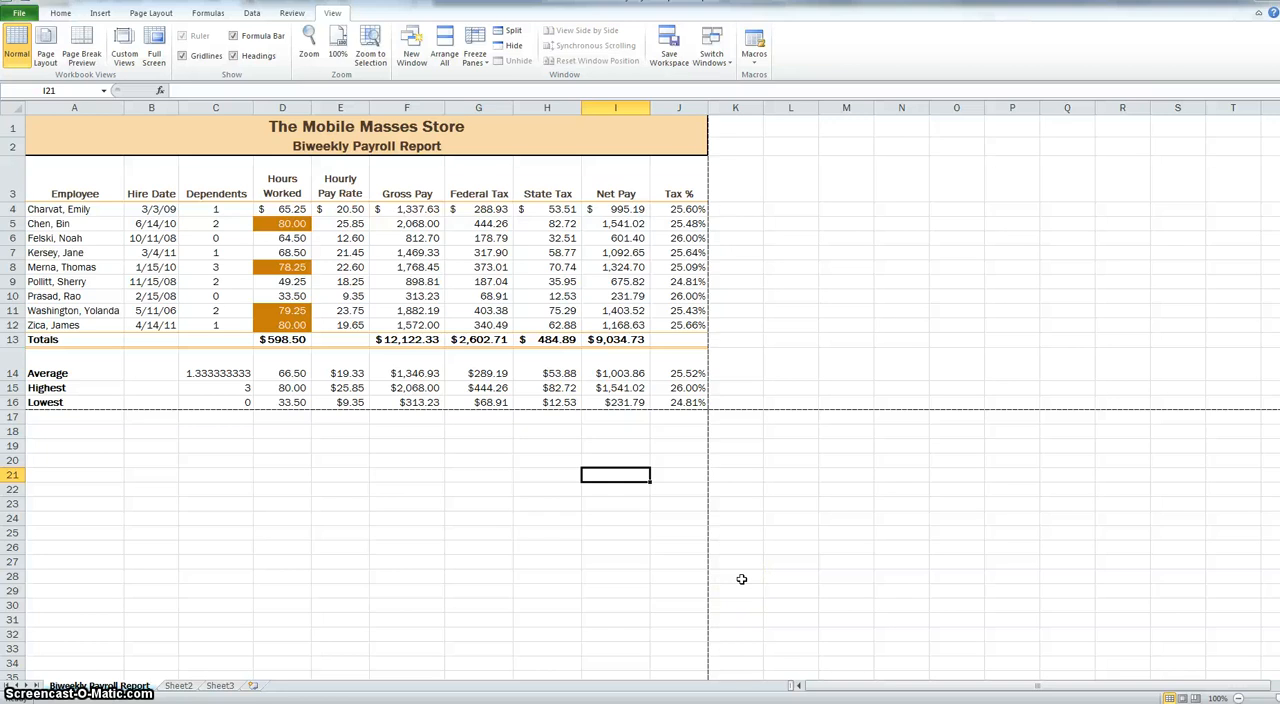
# - Display the worksheet's formulas, examine the gross pay, federal tax and state tax formulas in row 6, and return to displaying values
pyautogui.hotkey('ctrl', '`')
pyautogui.click(605, 253)
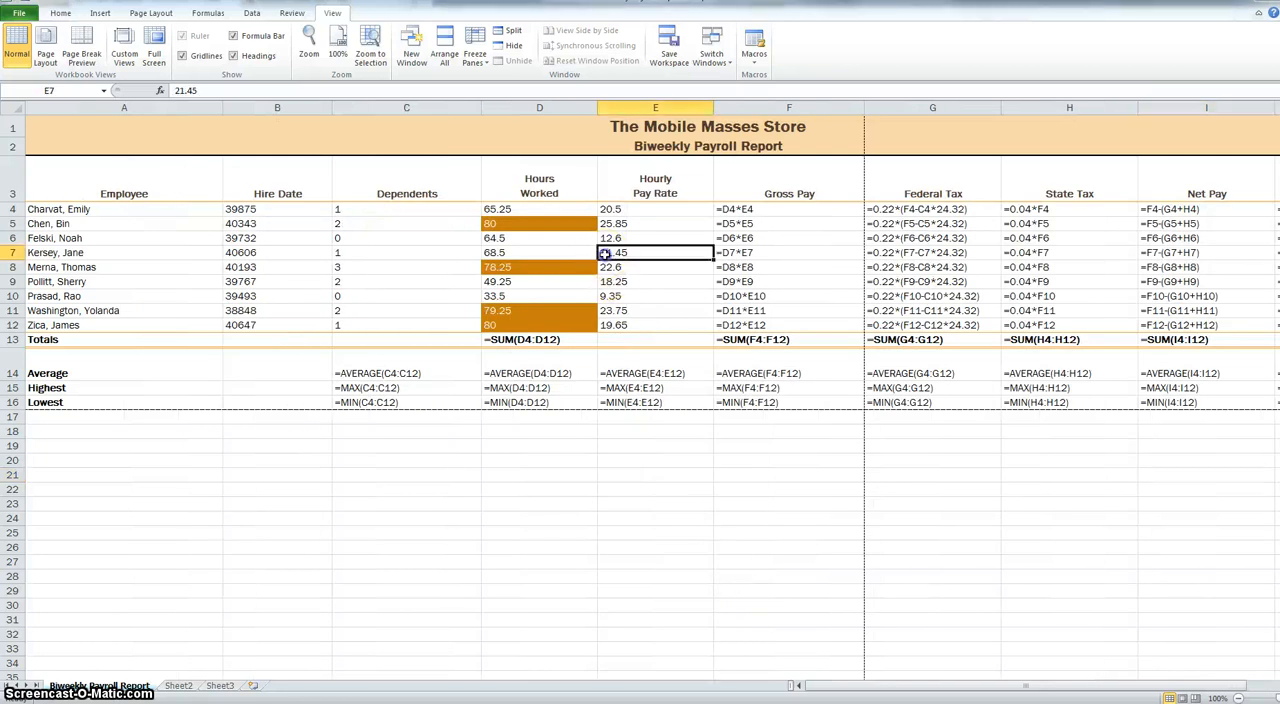
pyautogui.click(760, 238)
pyautogui.click(900, 238)
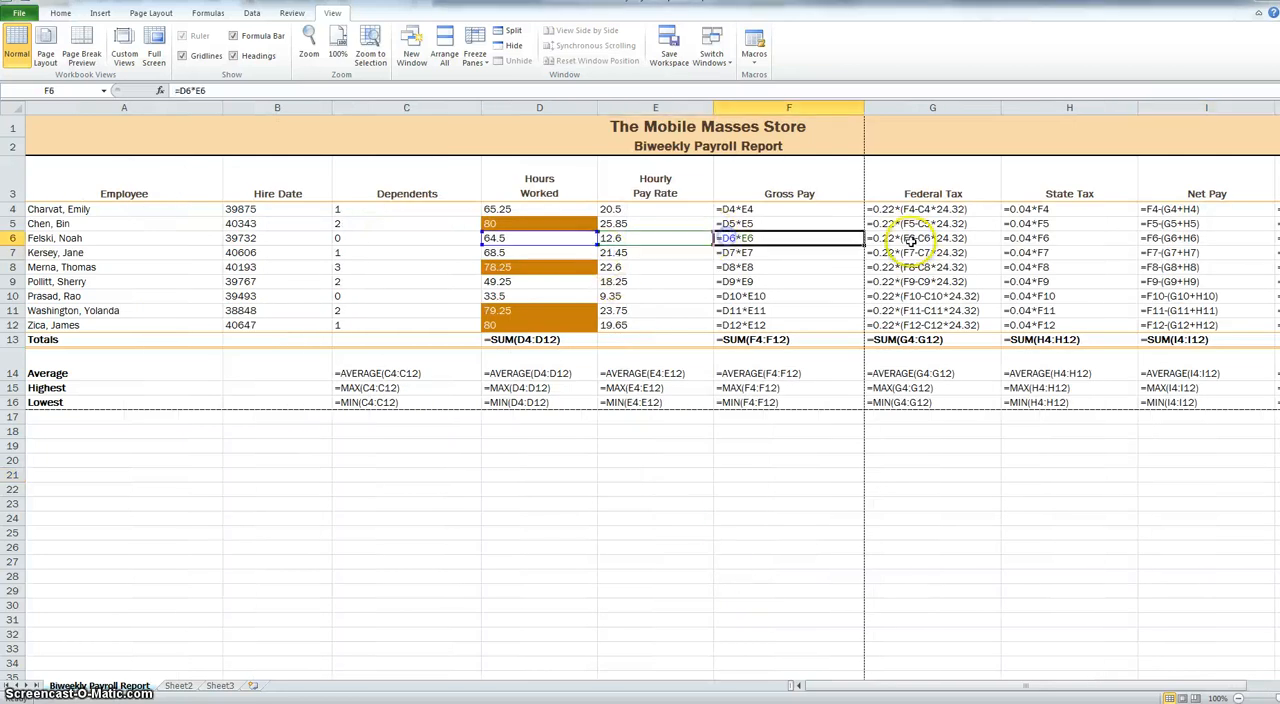
pyautogui.click(1024, 240)
pyautogui.hotkey('ctrl', '`')
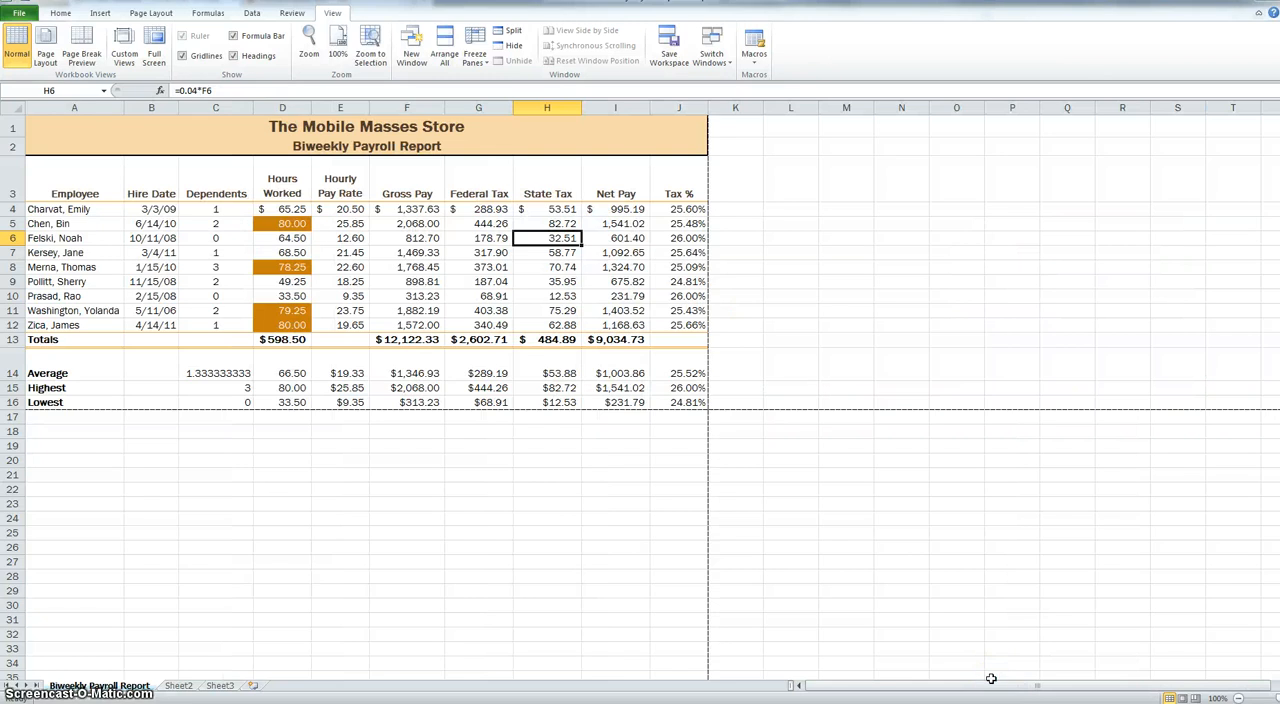
pyautogui.hotkey('ctrl', '`')
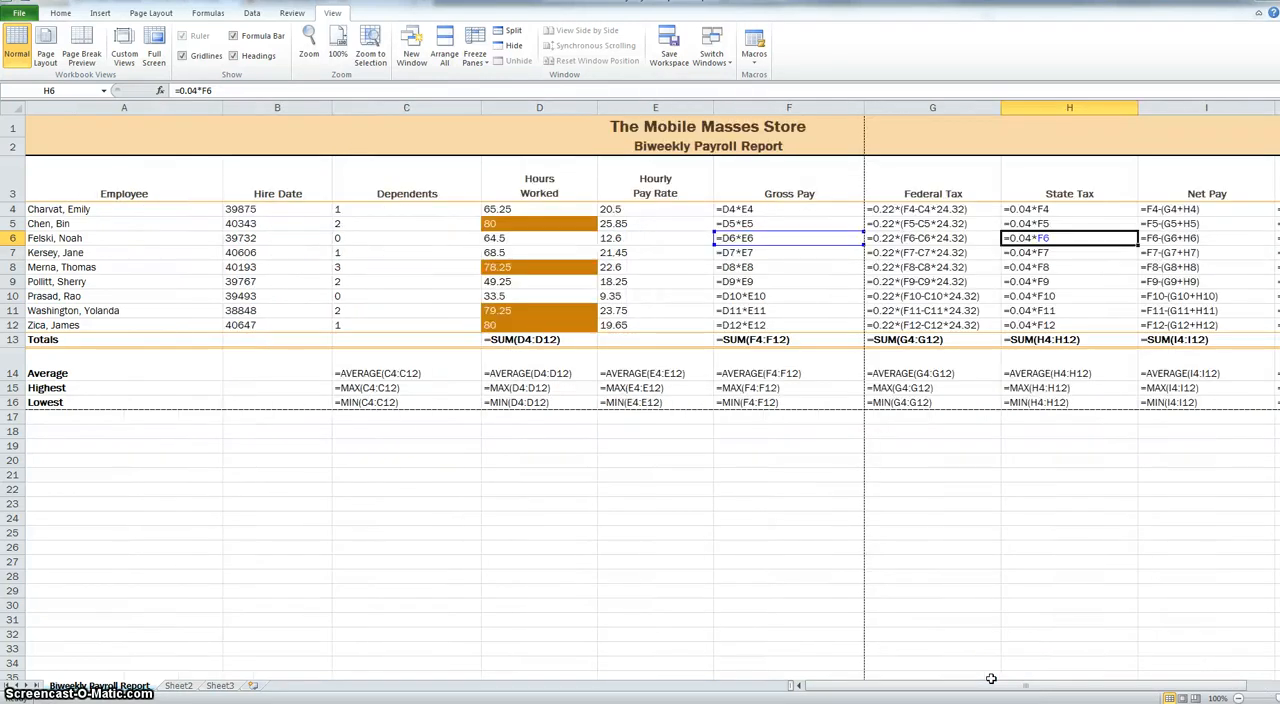
pyautogui.hotkey('ctrl', '`')
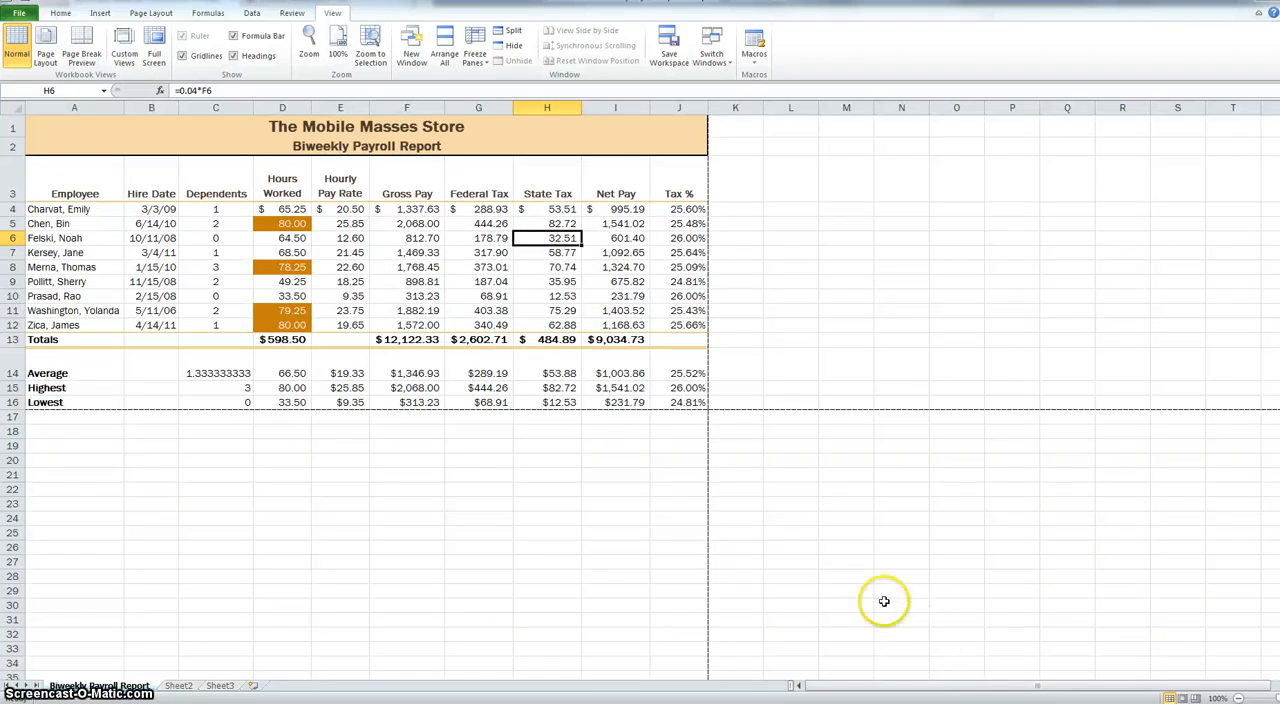
pyautogui.click(371, 517)
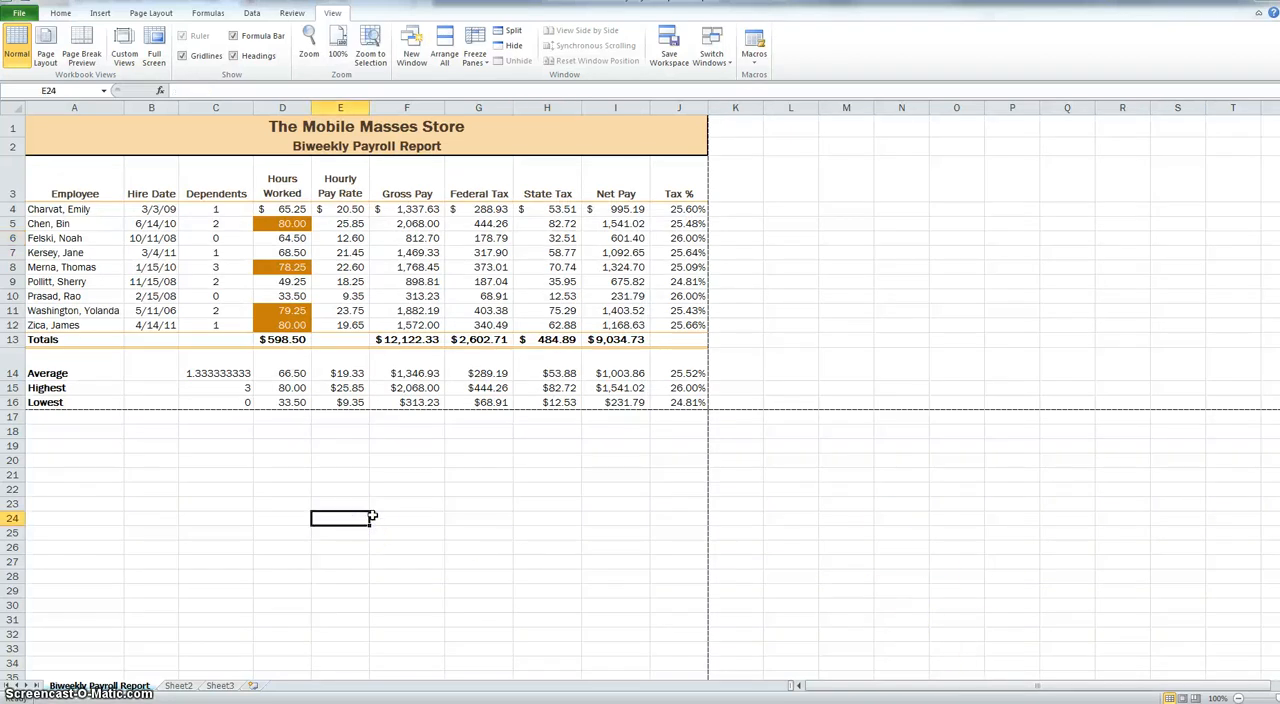